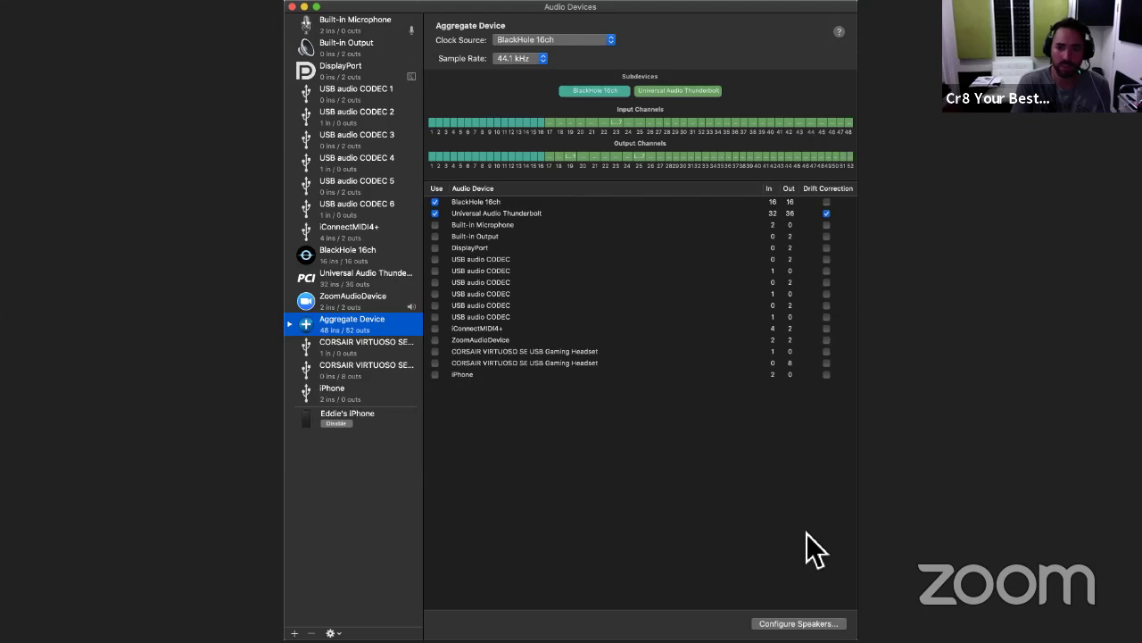
# Step: Switch to Logic Pro and check the audio input and output devices in the preferences
pyautogui.press('super+Tab')
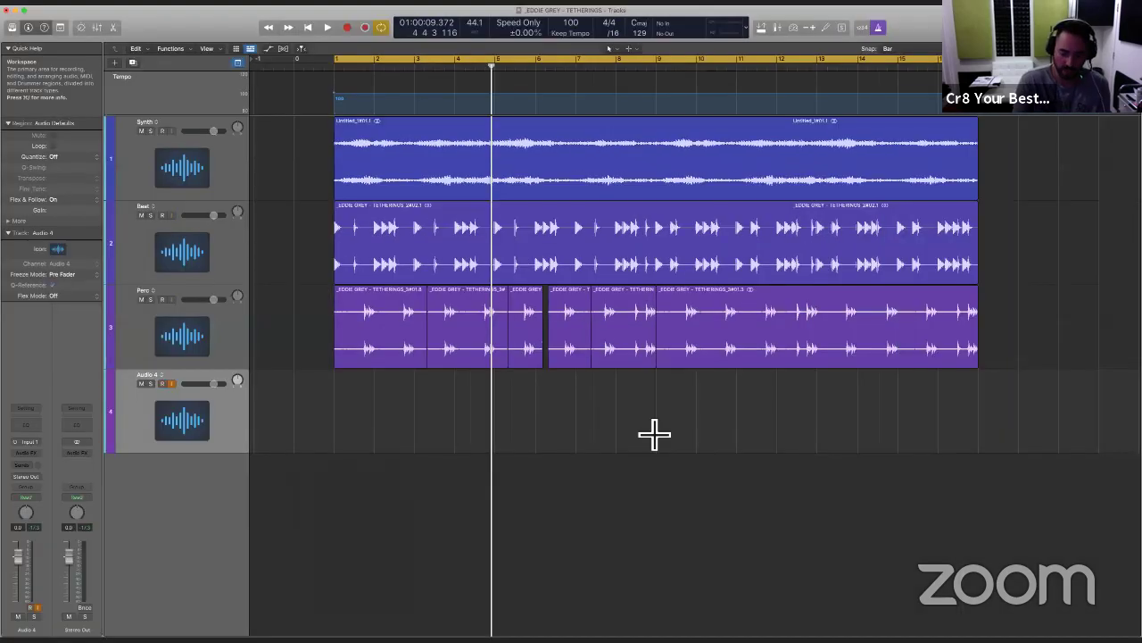
pyautogui.press('super+comma')
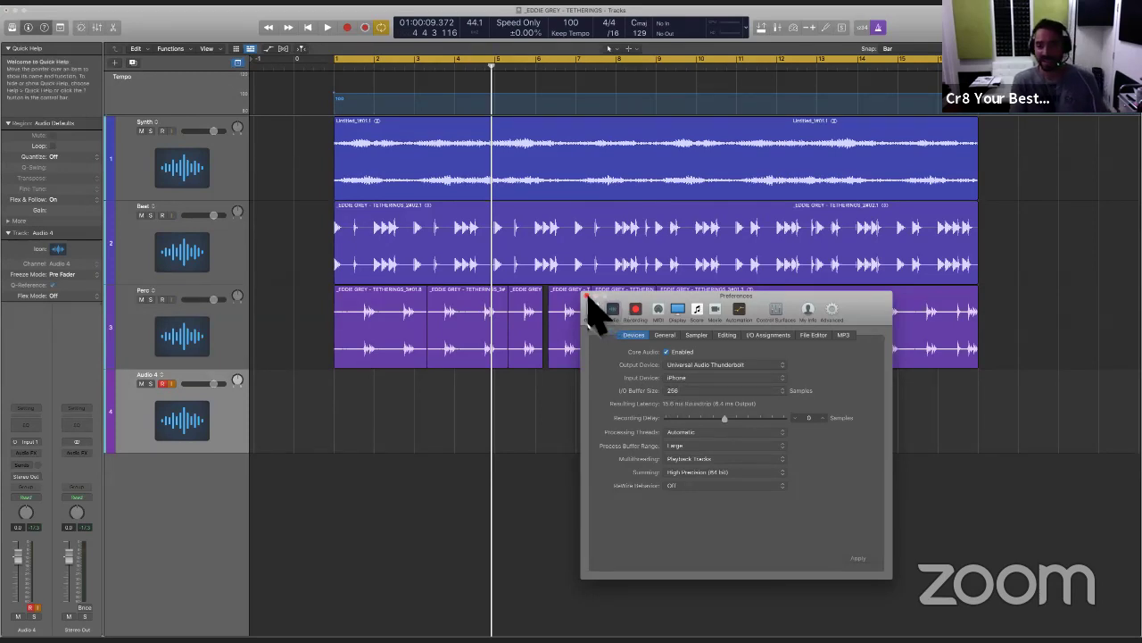
pyautogui.click(587, 292)
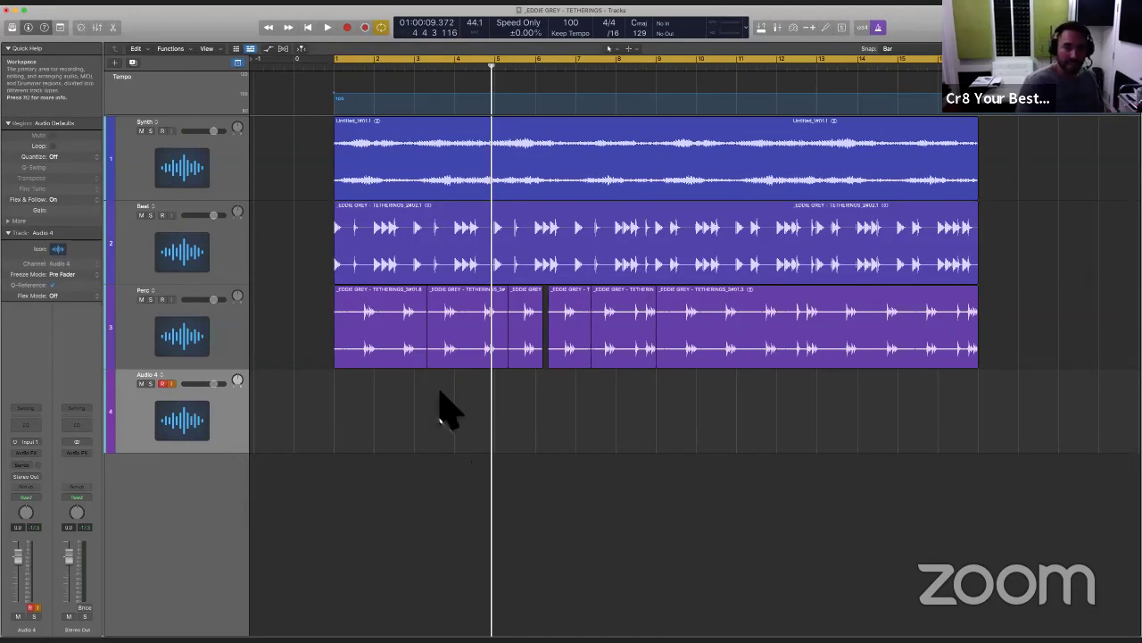
# Step: Select the Synth, Beat and Perc tracks one after another to inspect their regions and channel settings
pyautogui.click(167, 181)
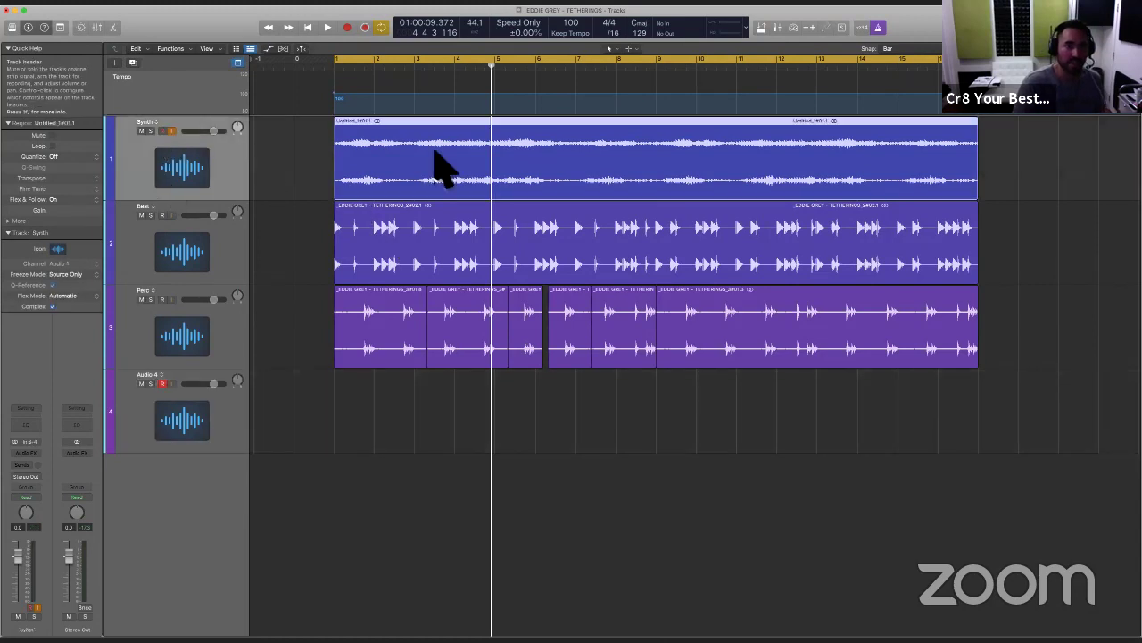
pyautogui.click(183, 261)
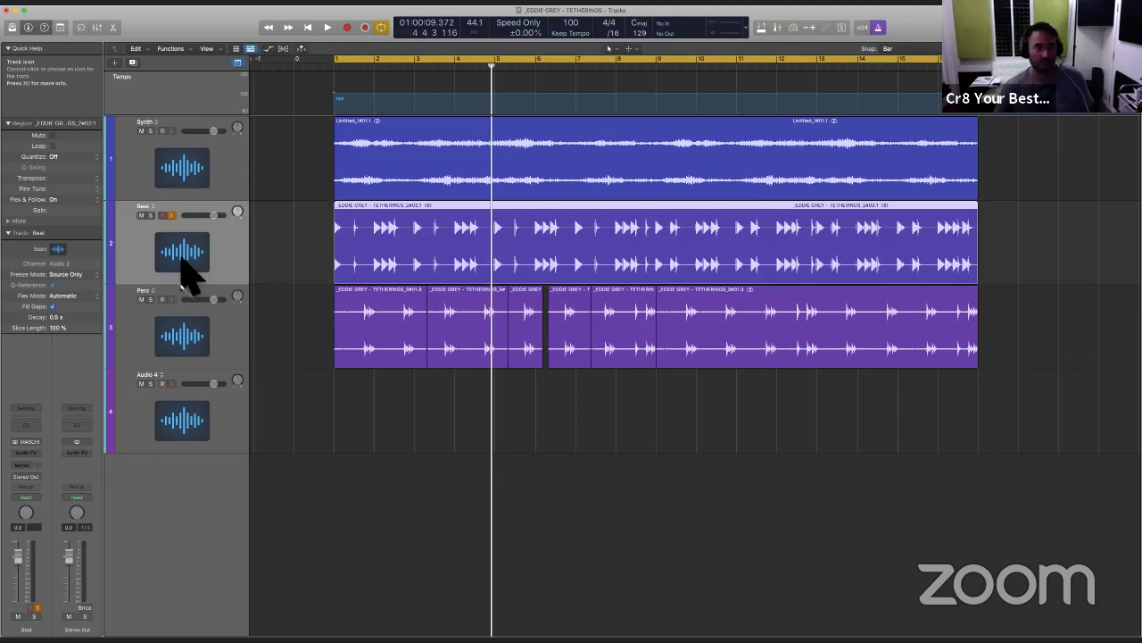
pyautogui.click(192, 357)
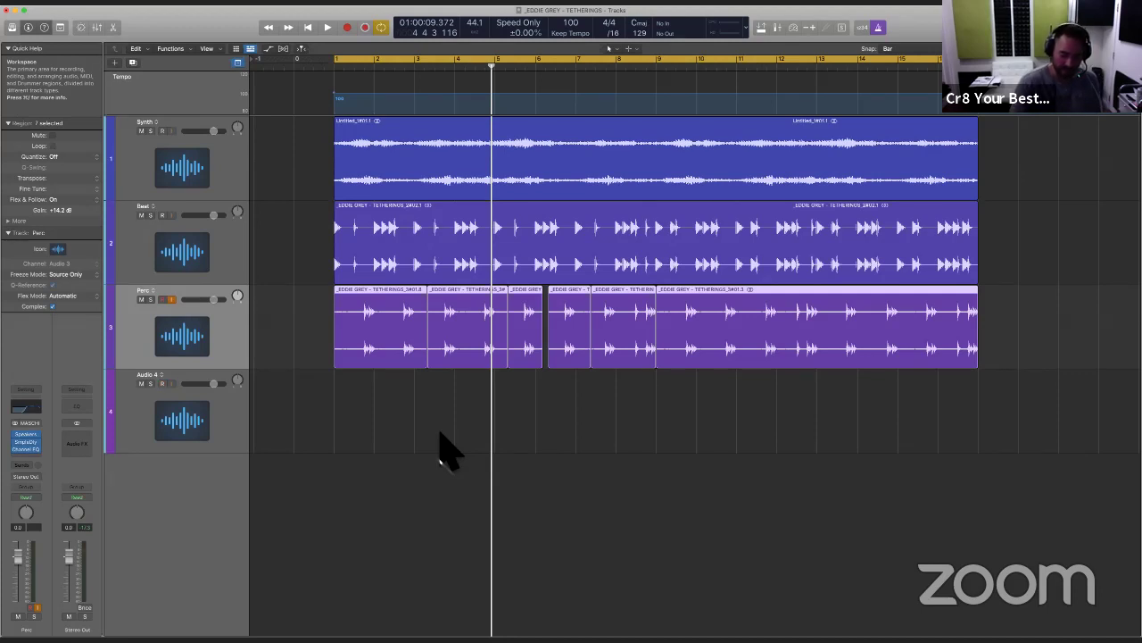
# Step: Review the project's Smart Tempo settings, including the available Project Tempo modes, and leave them as they are
pyautogui.hotkey('alt', 'p')
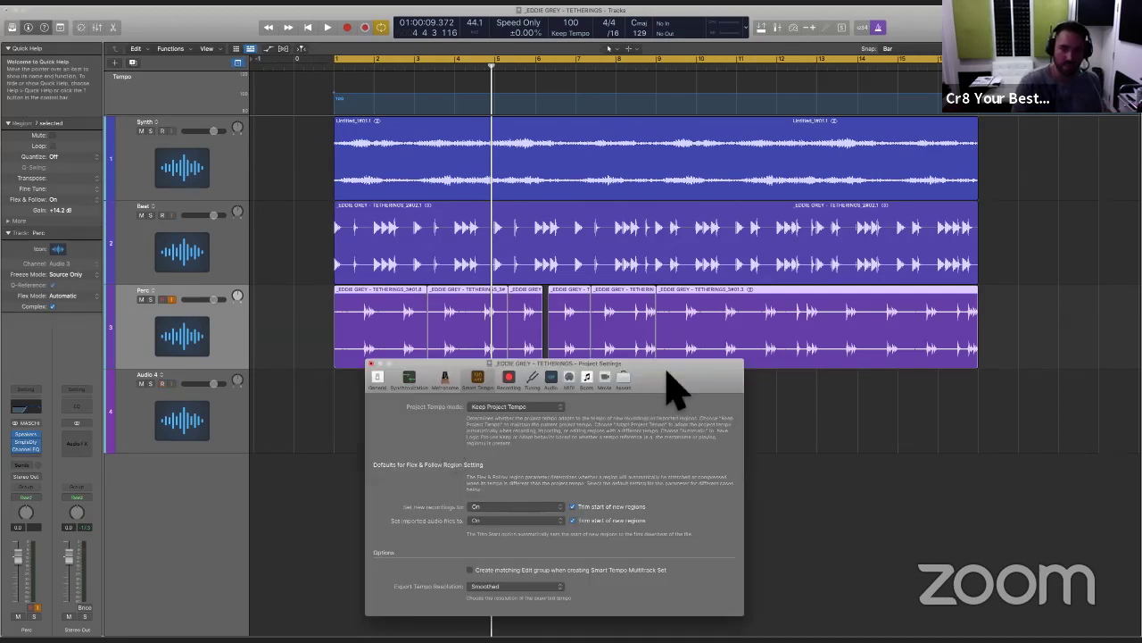
pyautogui.moveTo(676, 386); pyautogui.dragTo(697, 191)
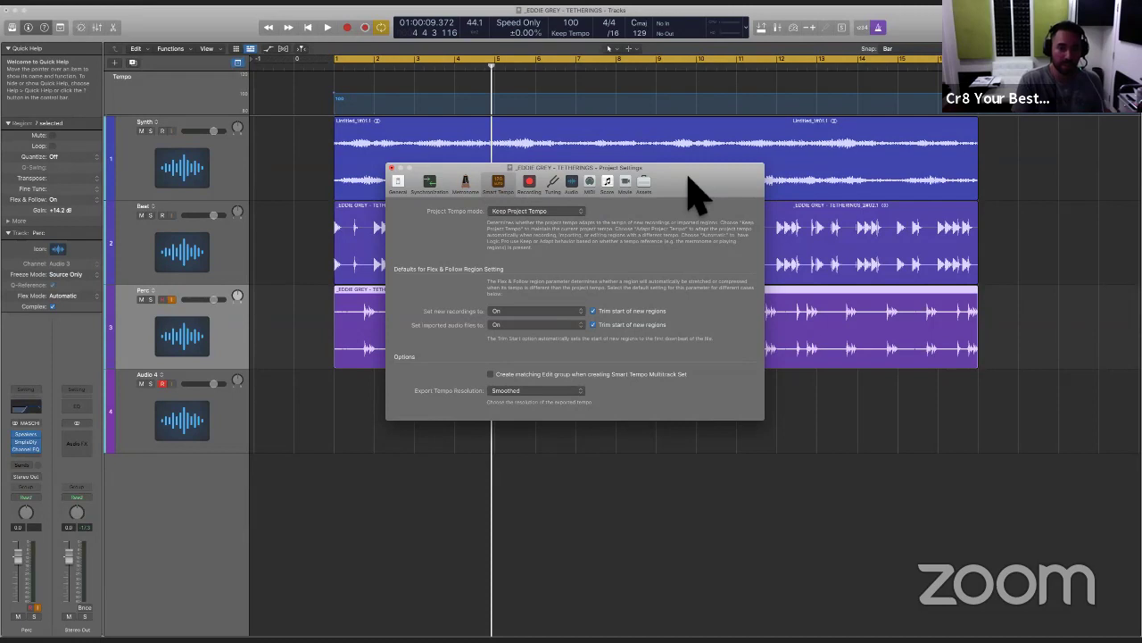
pyautogui.click(540, 211)
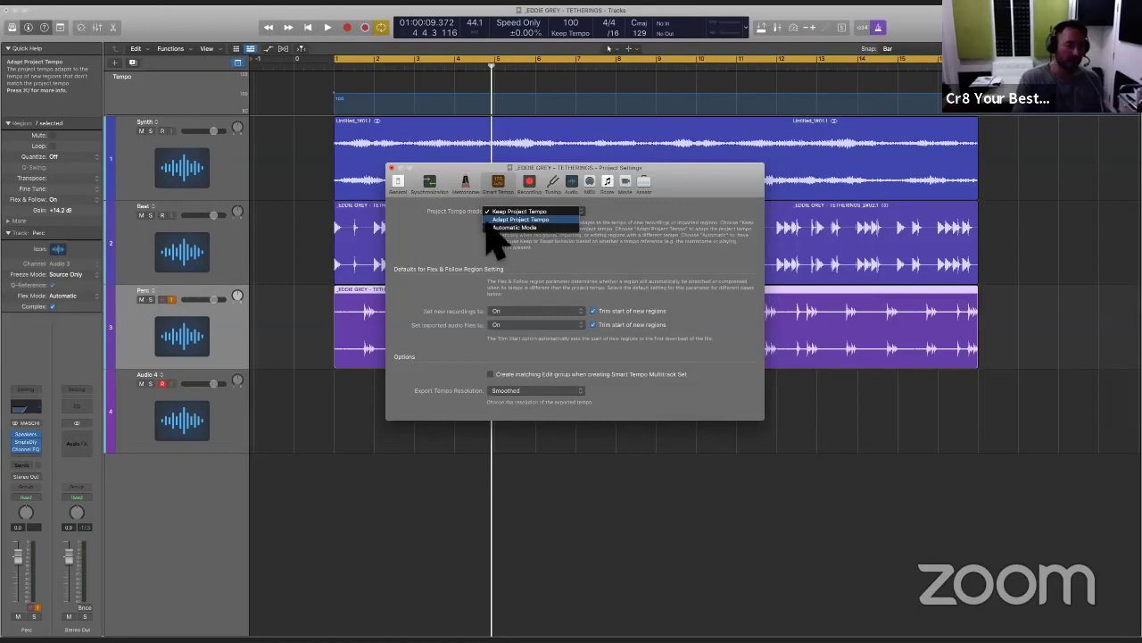
pyautogui.click(393, 167)
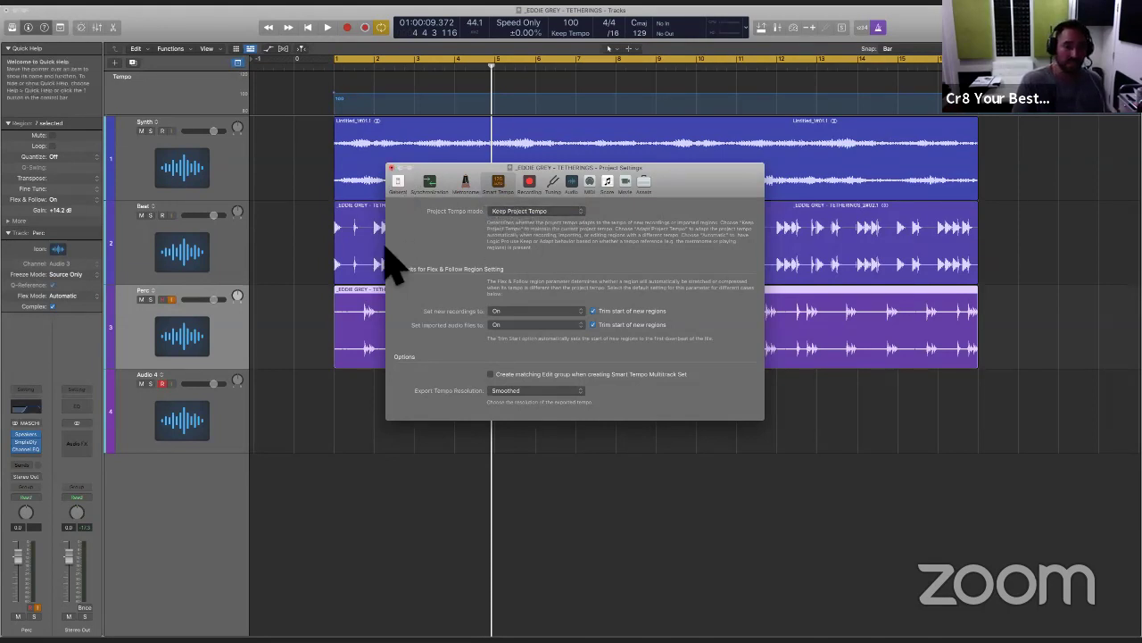
pyautogui.click(390, 167)
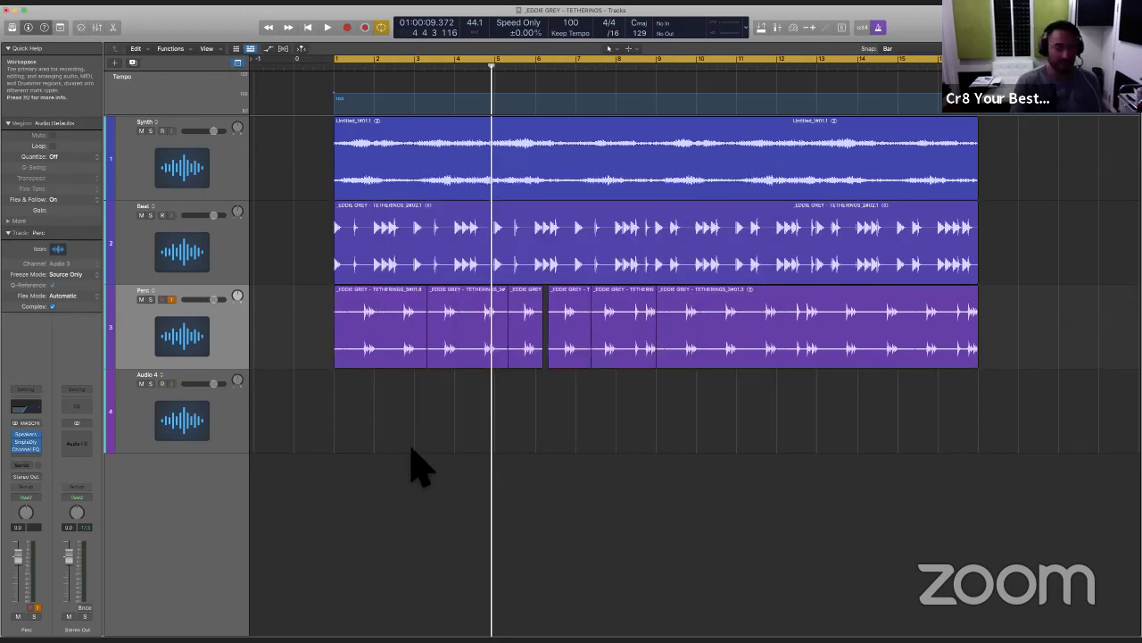
# Step: Play the project, set the audio output device to ZoomAudioDevice and the input device to None, and apply the changes
pyautogui.press('space')
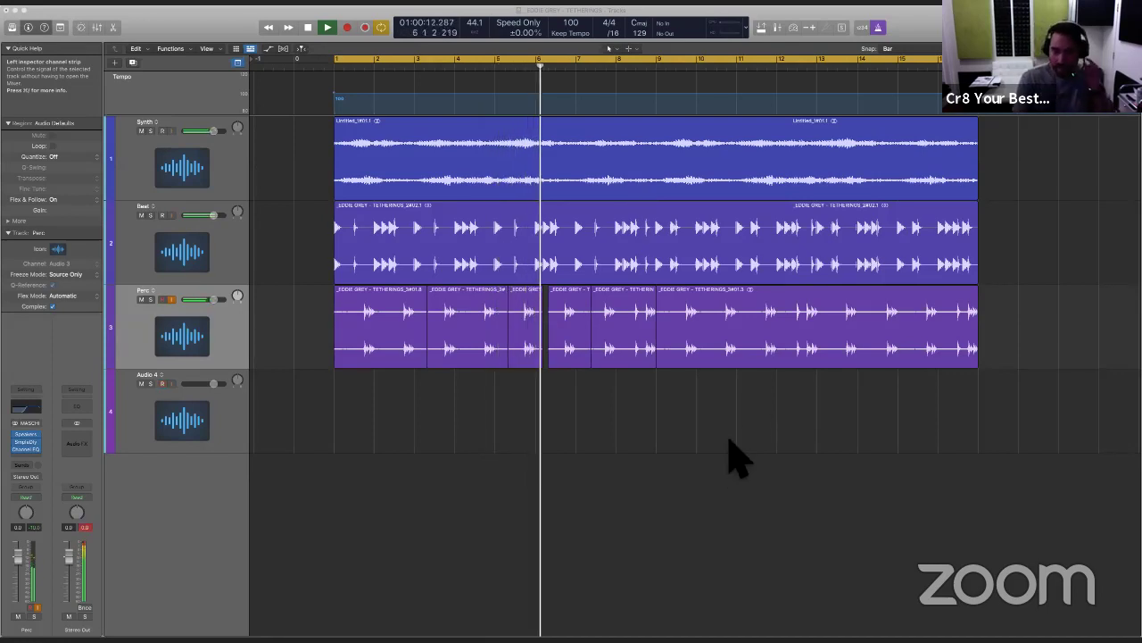
pyautogui.press('super+comma')
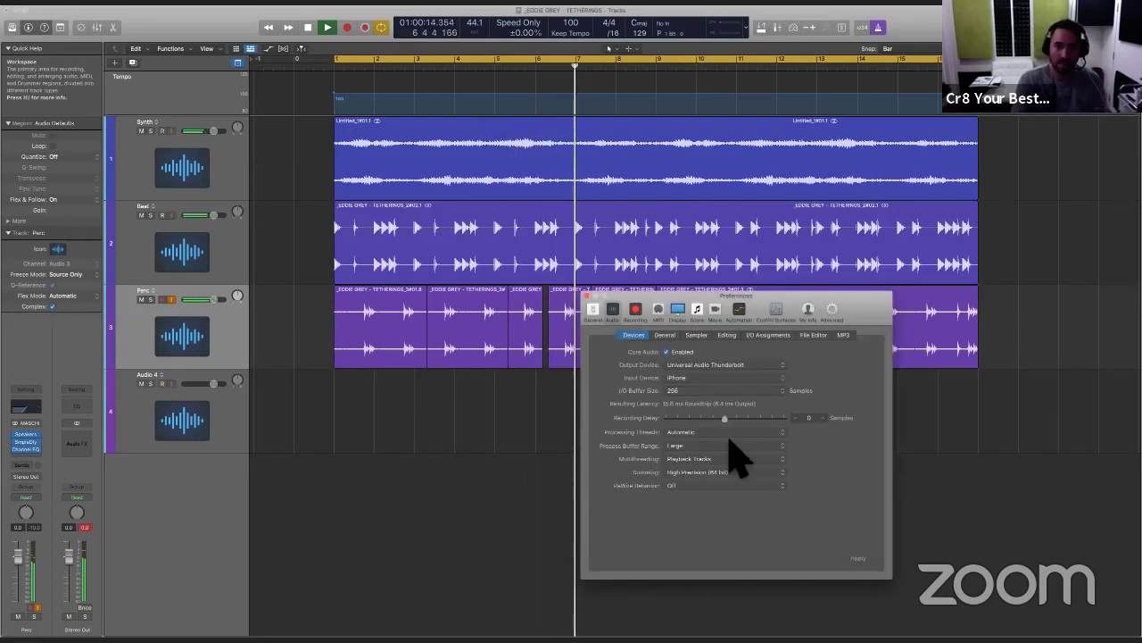
pyautogui.click(697, 366)
pyautogui.click(701, 381)
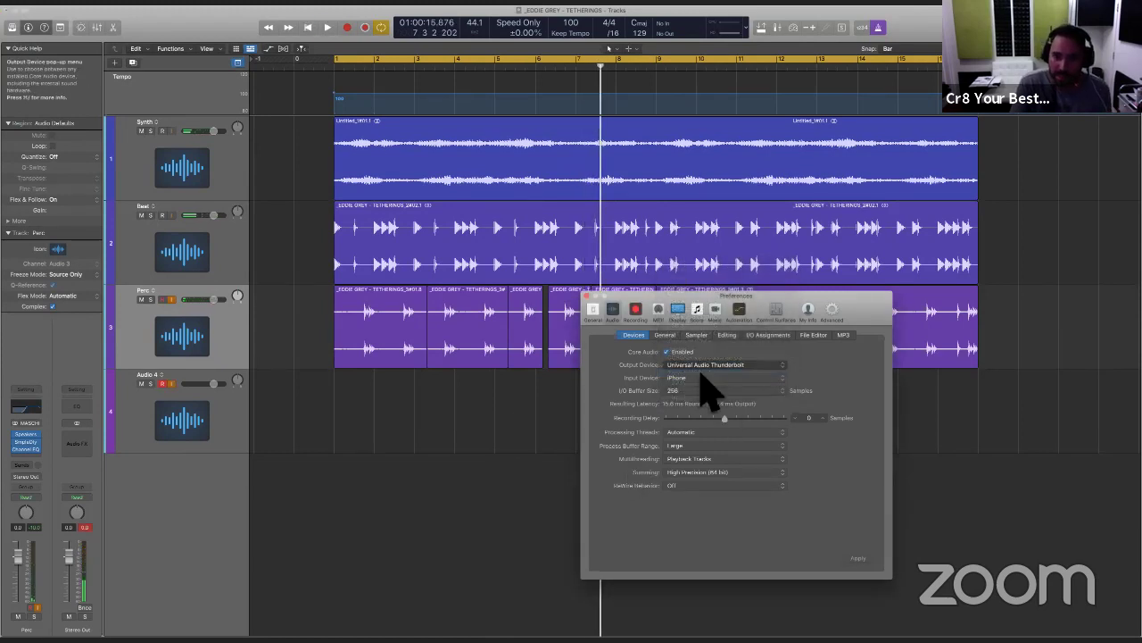
pyautogui.click(701, 377)
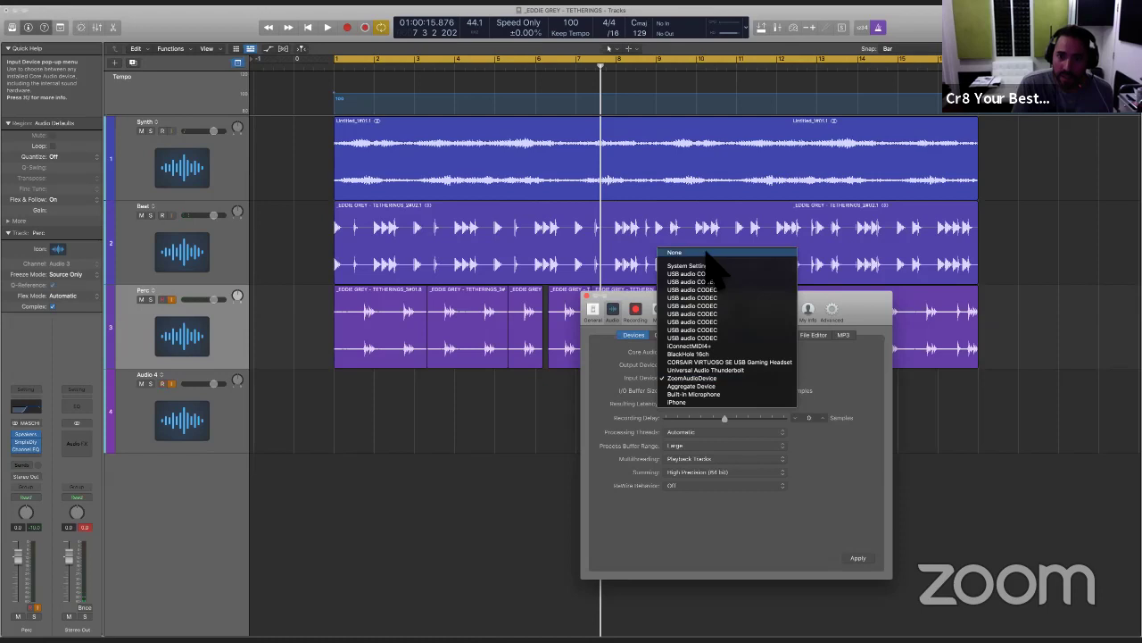
pyautogui.click(712, 378)
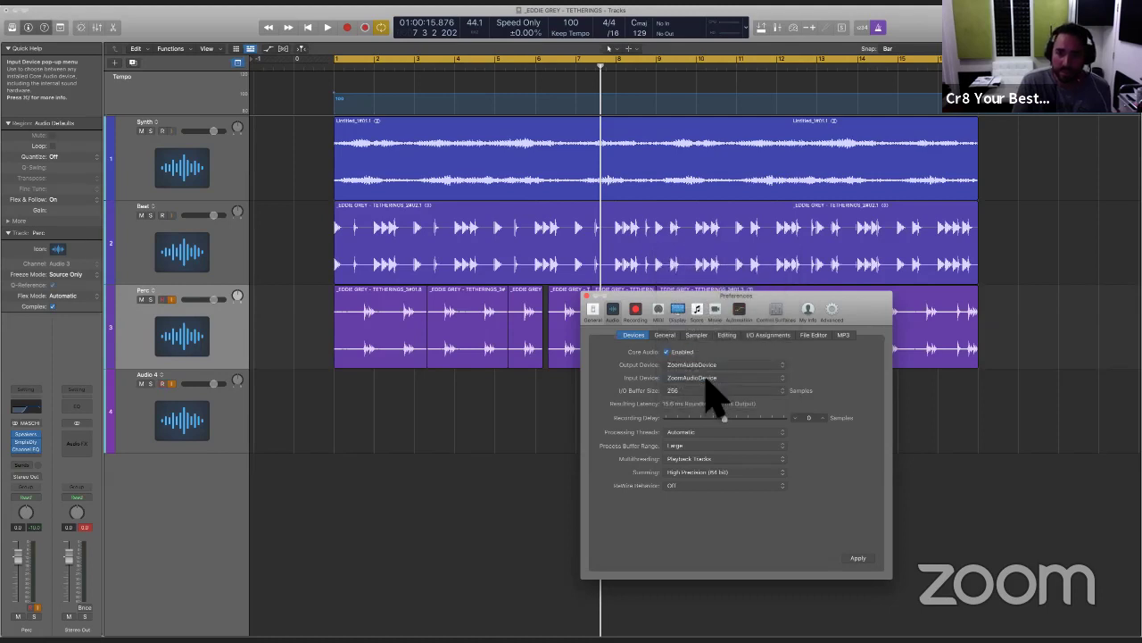
pyautogui.click(712, 380)
pyautogui.click(714, 257)
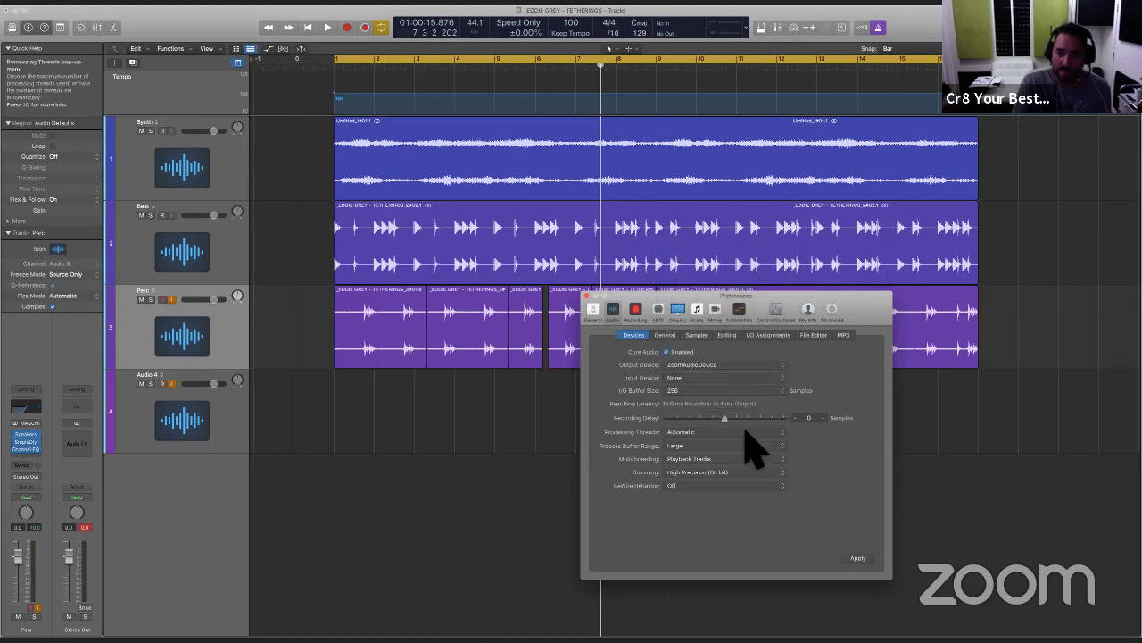
pyautogui.click(866, 558)
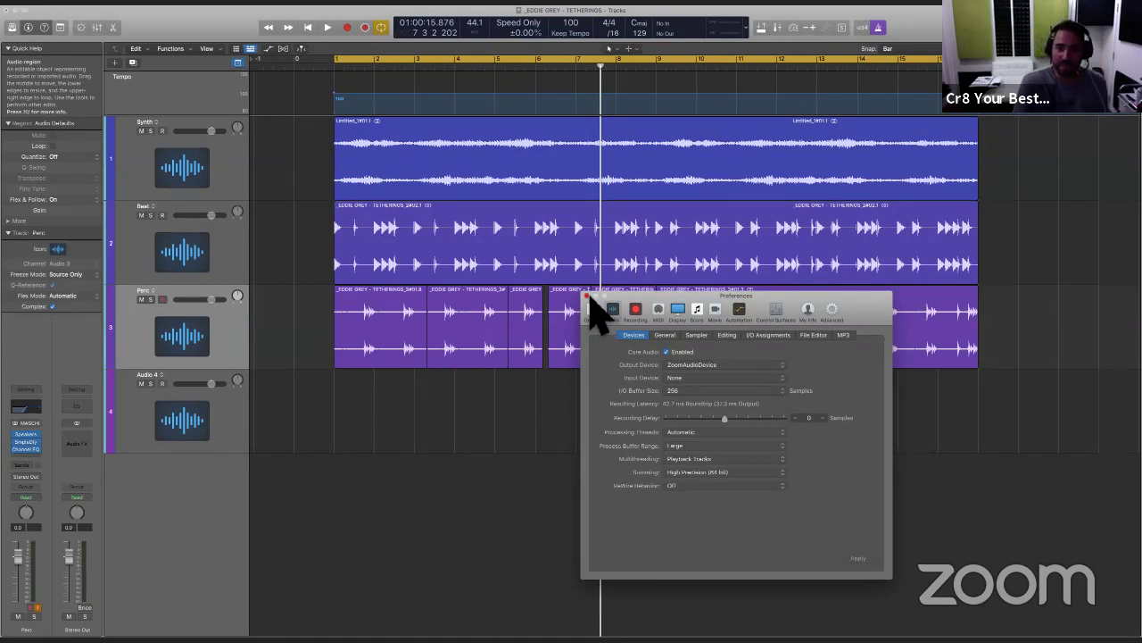
# Step: Set the audio input device to iPhone, apply the change, and close the preferences
pyautogui.click(687, 378)
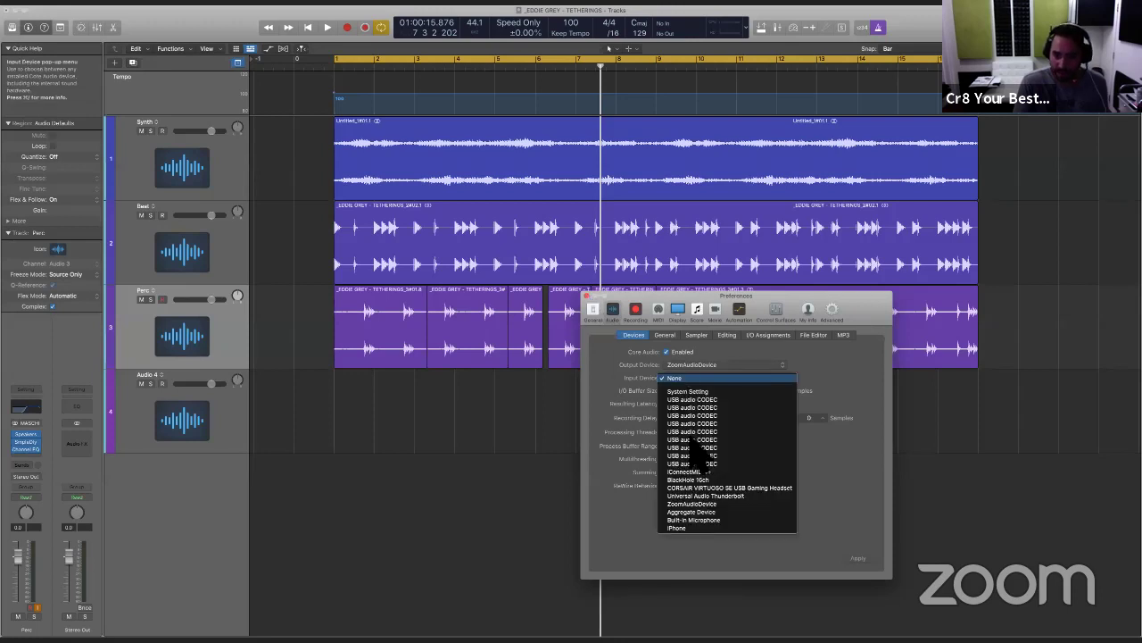
pyautogui.click(694, 527)
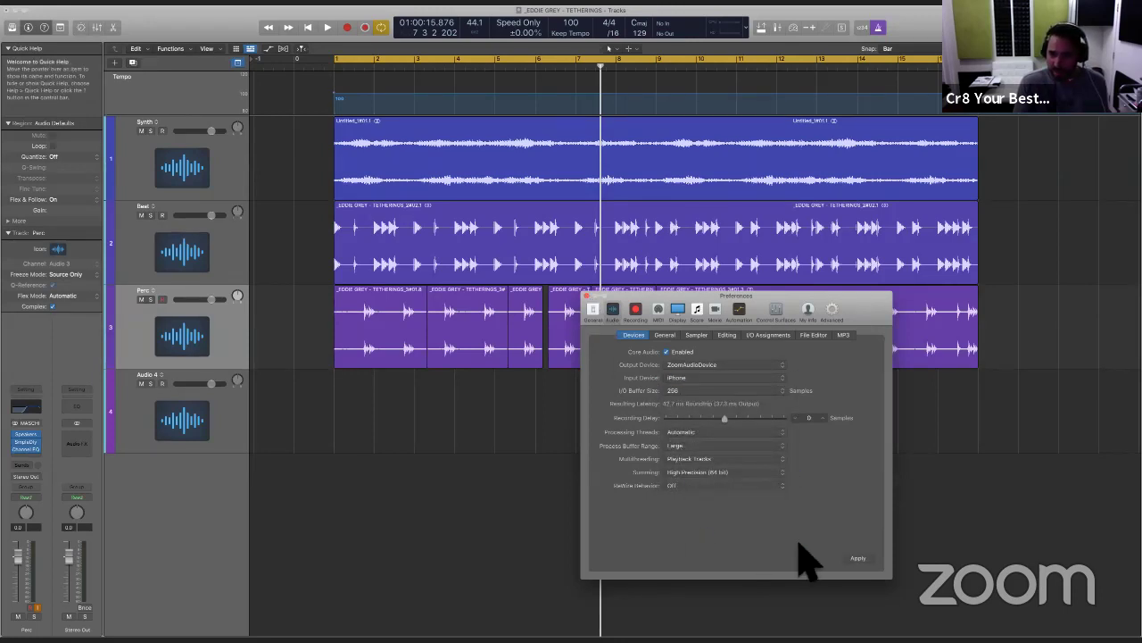
pyautogui.click(865, 558)
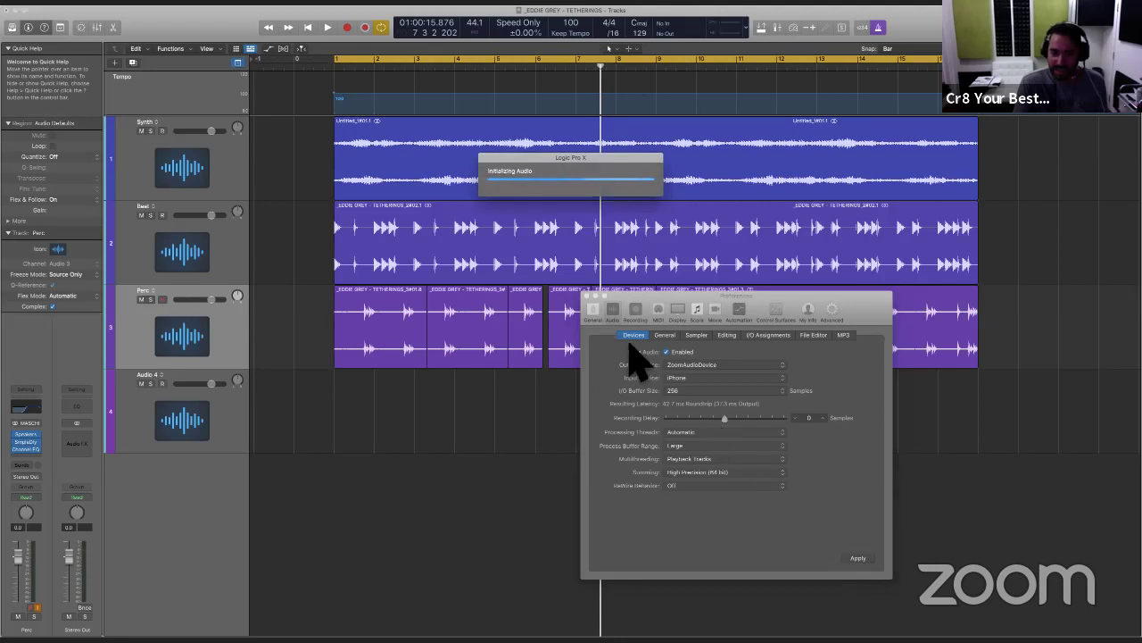
pyautogui.click(592, 295)
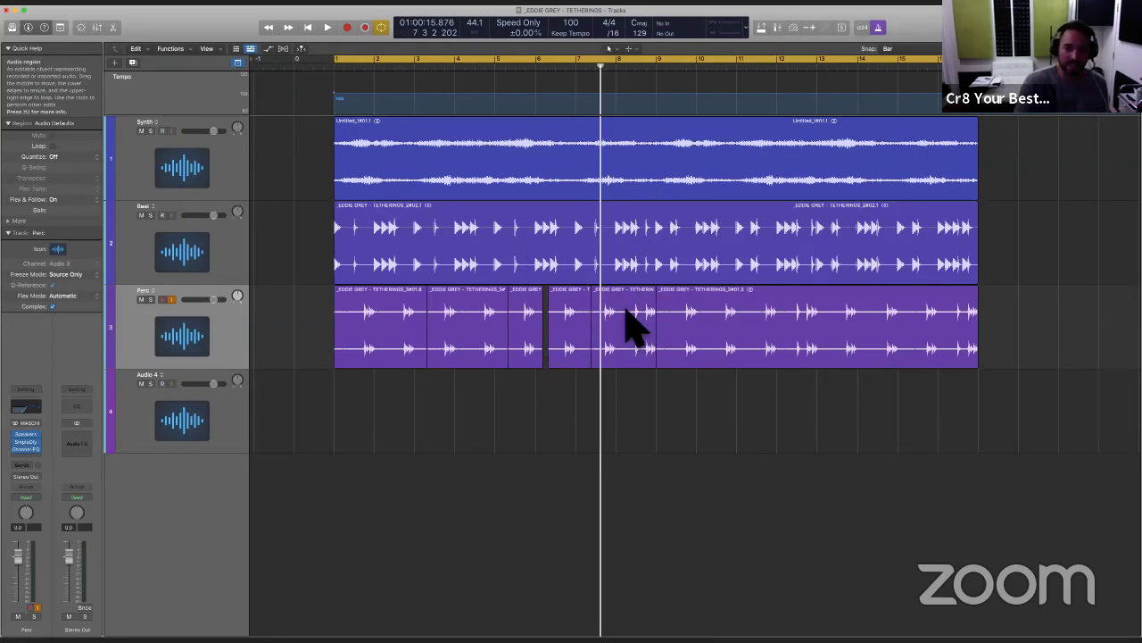
# Step: Play back the project to check its sound, stop playback, and select the Audio 4 track
pyautogui.click(671, 374)
pyautogui.press('space')
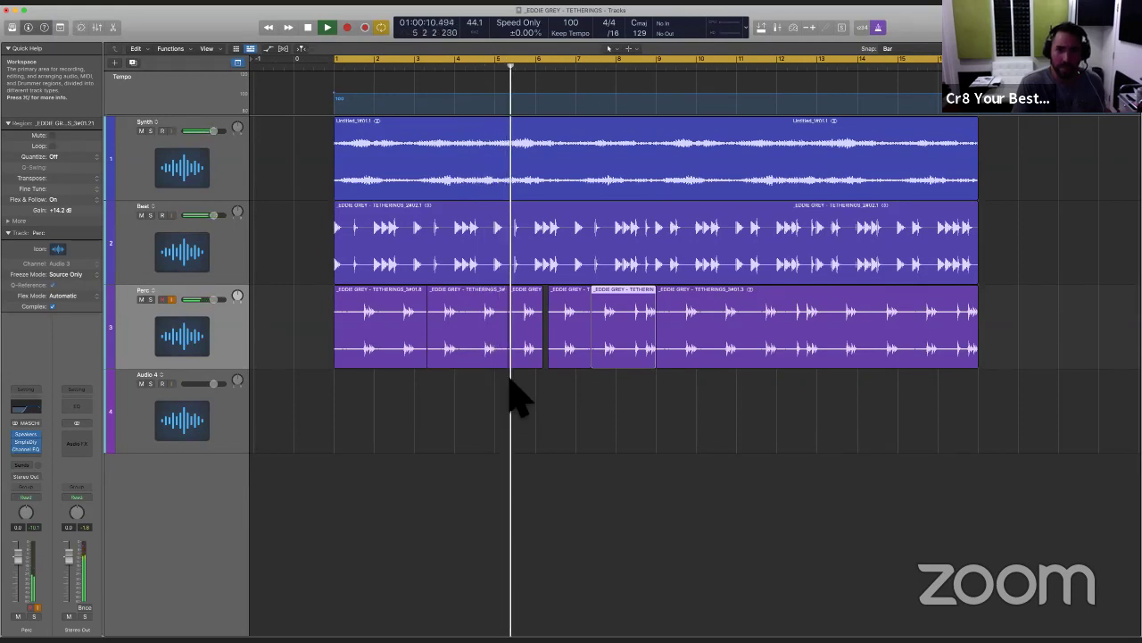
pyautogui.click(426, 486)
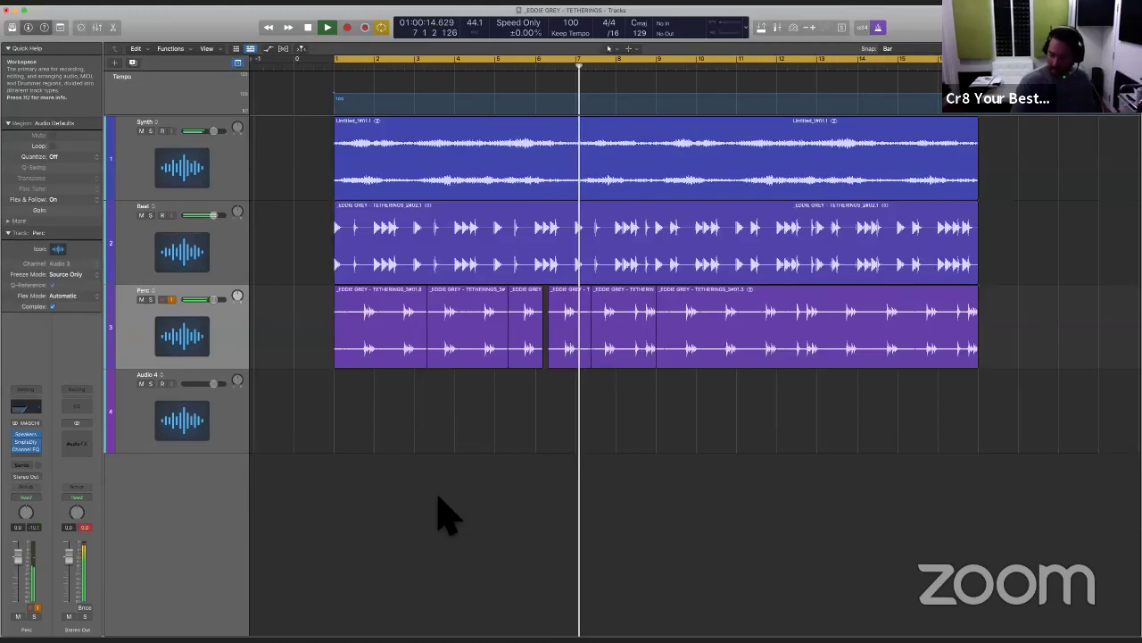
pyautogui.press('space')
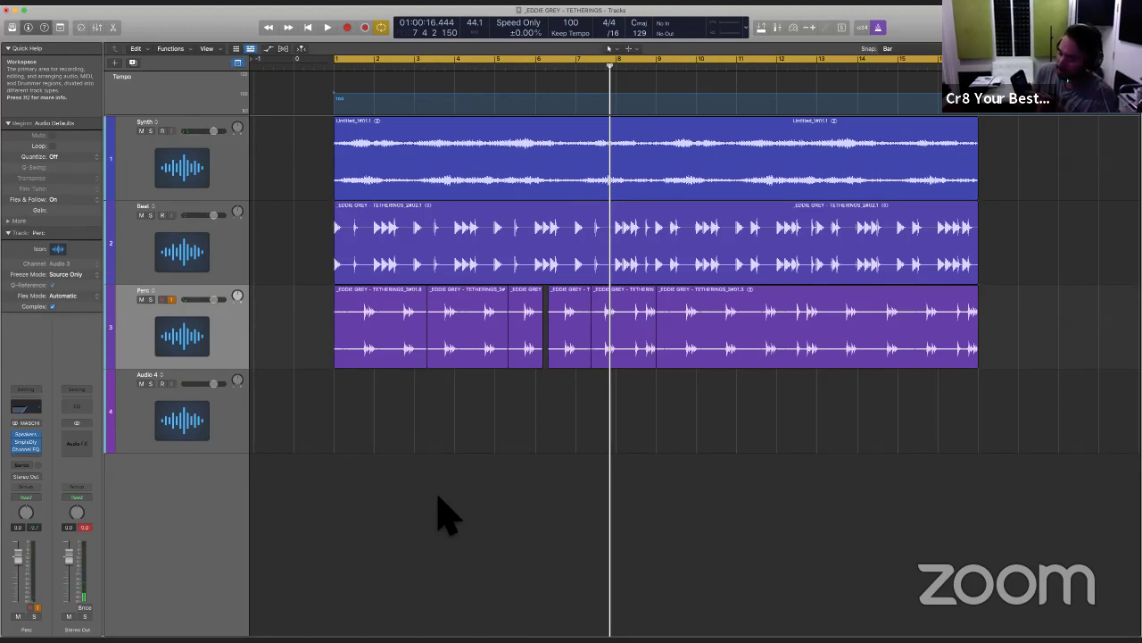
pyautogui.press('Down')
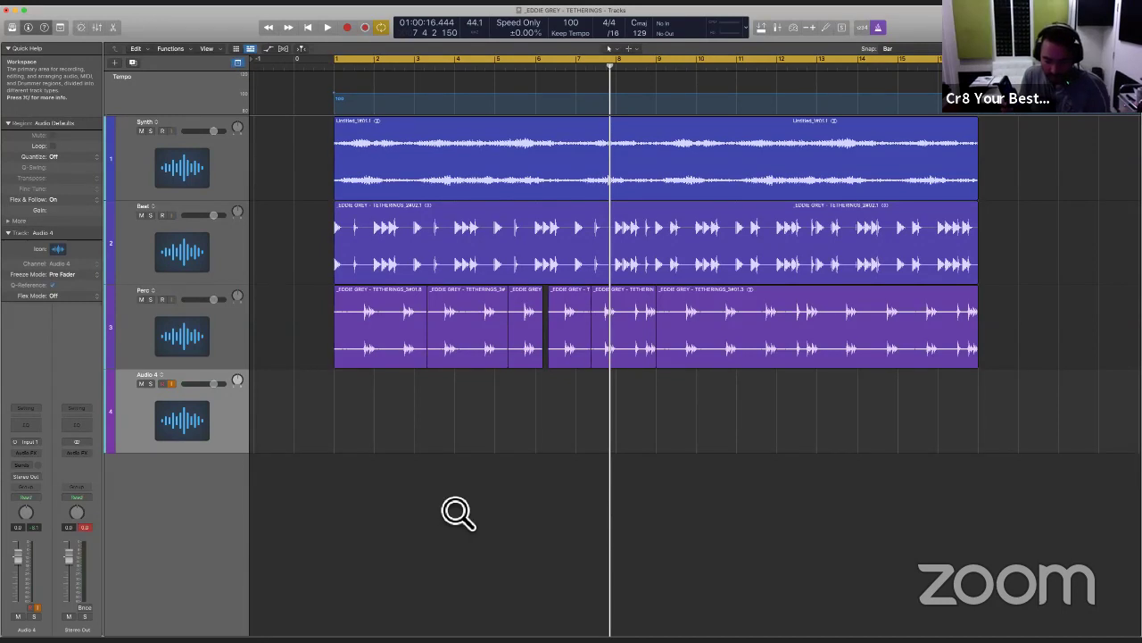
pyautogui.hotkey('alt', 'b')
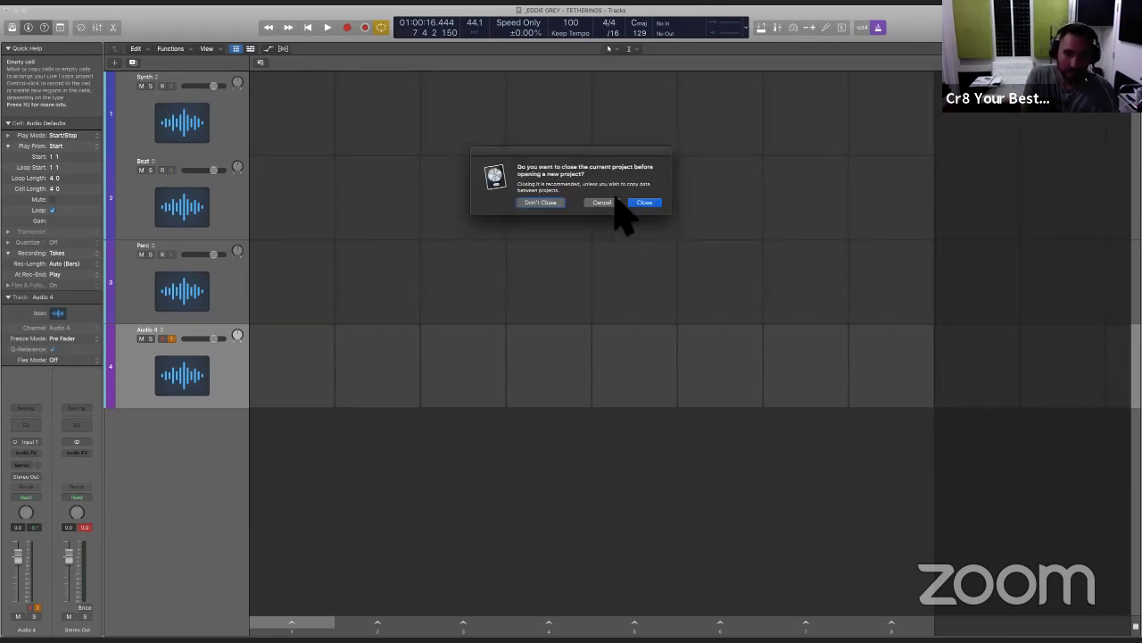
pyautogui.click(615, 203)
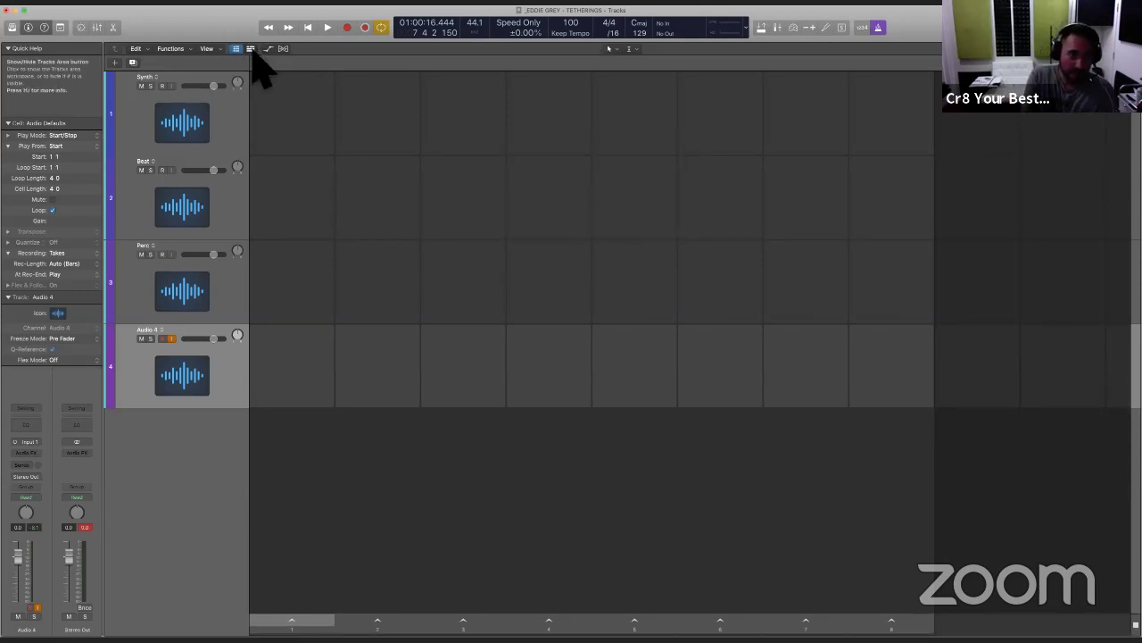
pyautogui.click(251, 49)
pyautogui.click(249, 57)
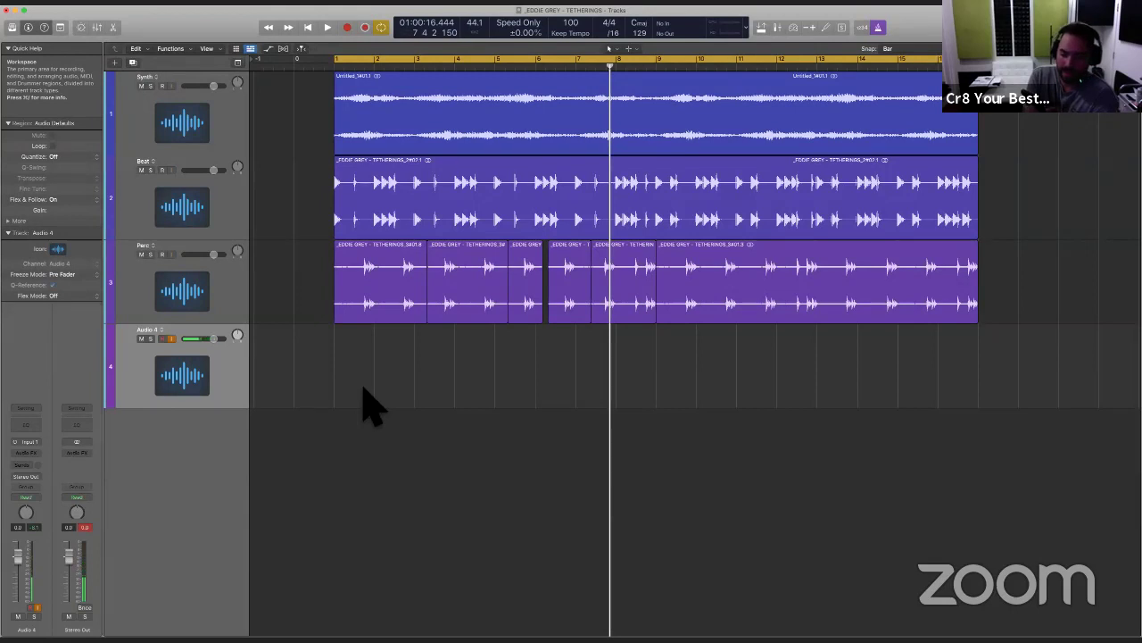
# Step: Briefly play the project from the start, return to bar 1, and review the Smart Tempo project settings
pyautogui.press('Return')
pyautogui.press('space')
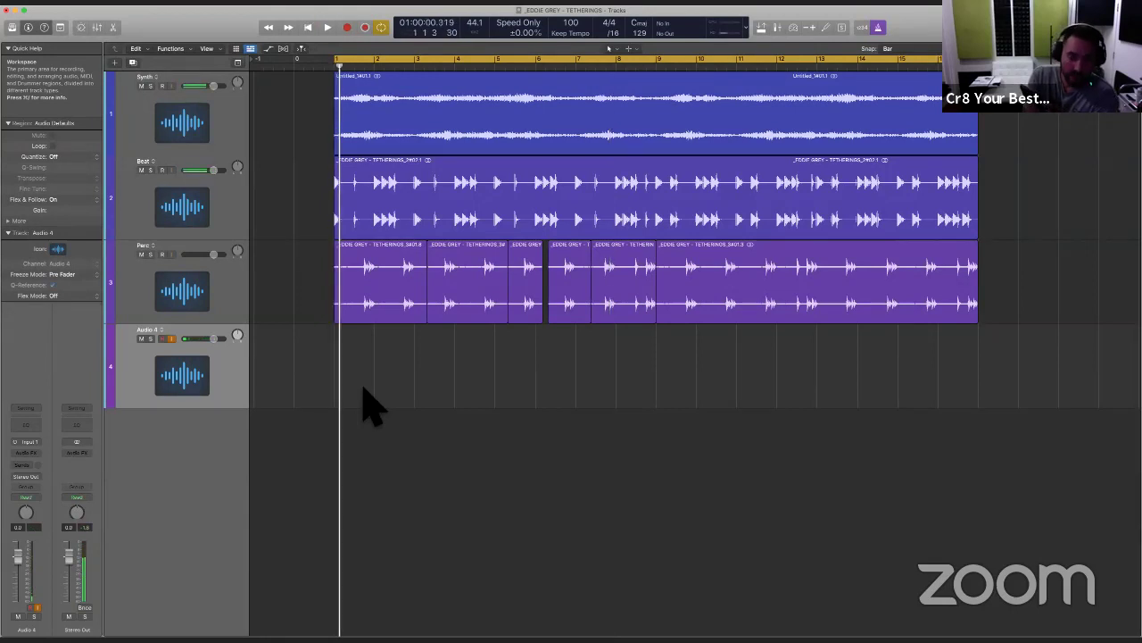
pyautogui.press('space')
pyautogui.press('Return')
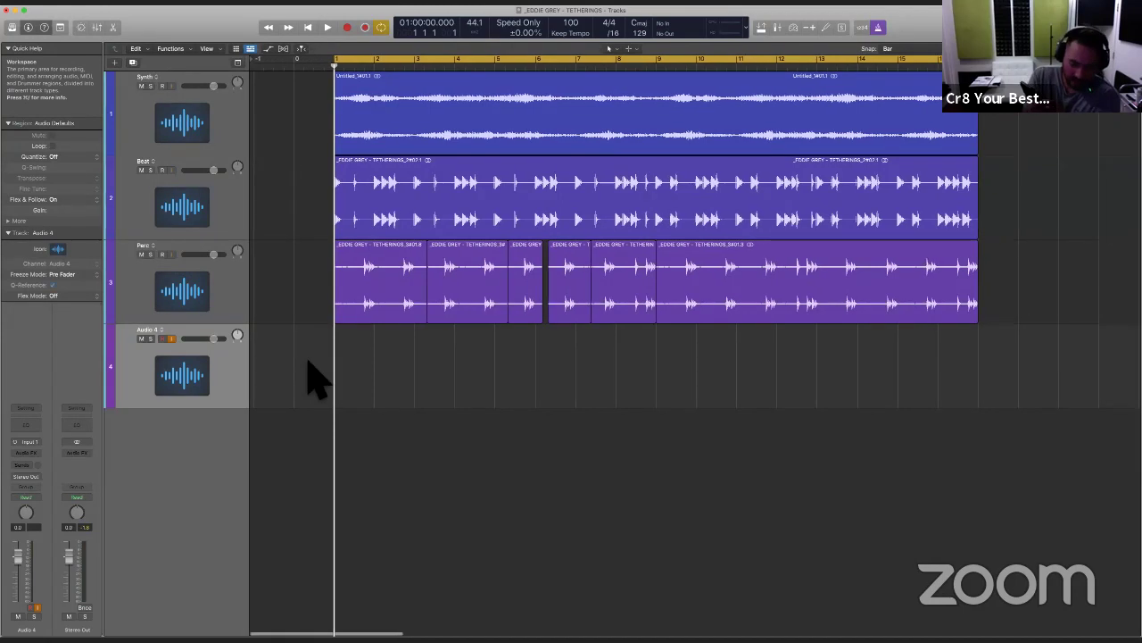
pyautogui.hotkey('alt', 'p')
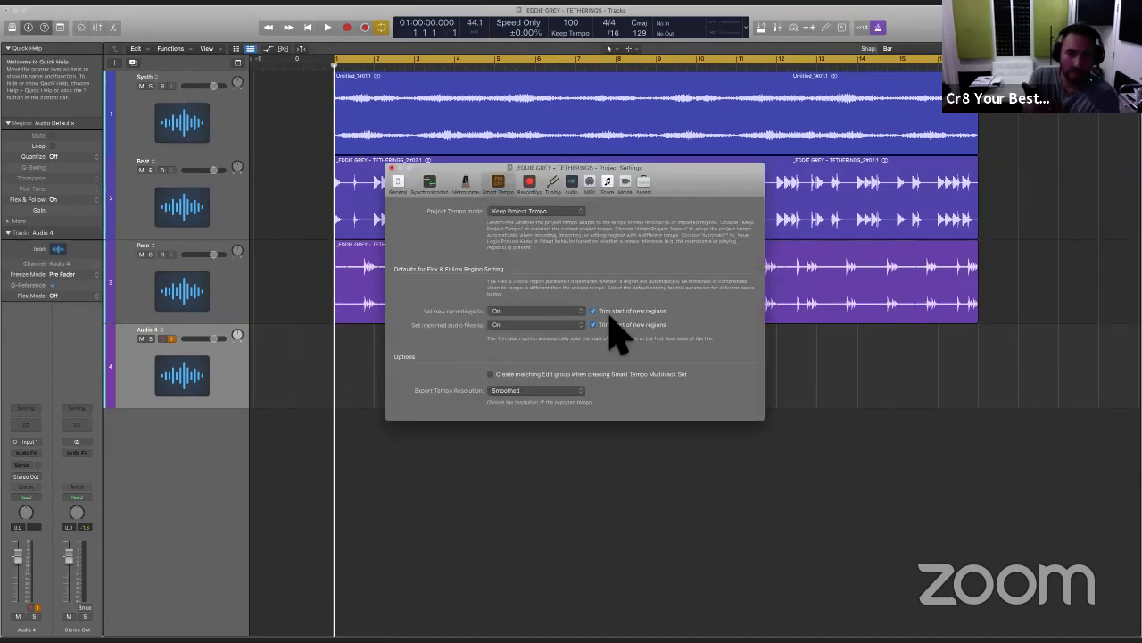
pyautogui.click(393, 168)
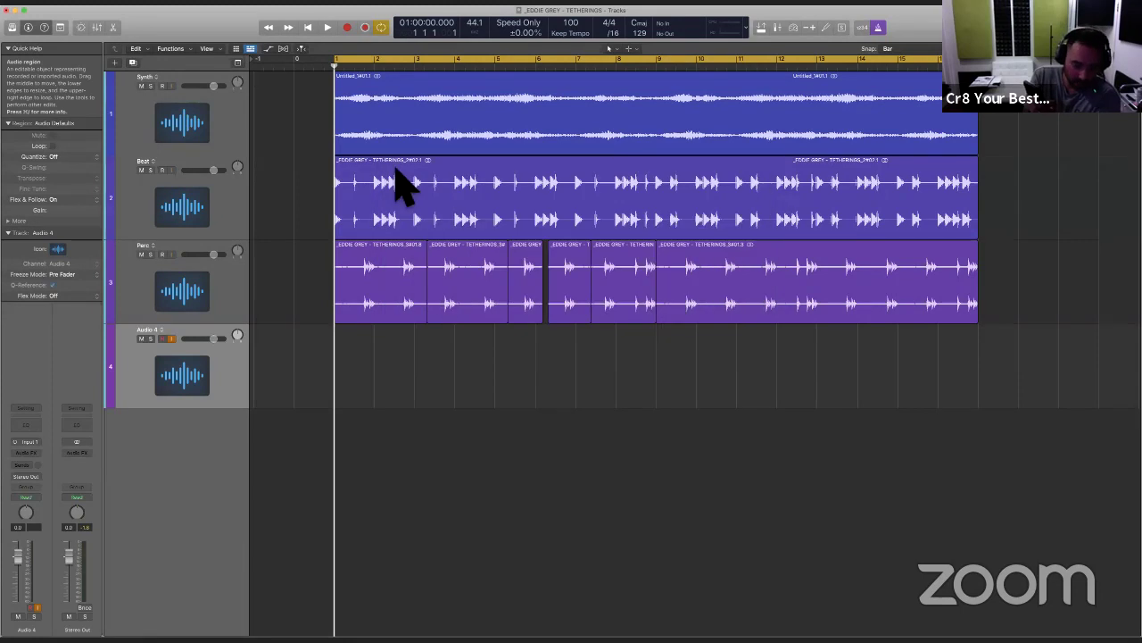
# Step: Turn off cycle mode and record a take onto the Audio 4 track from bar 0 to about bar 16
pyautogui.press('c')
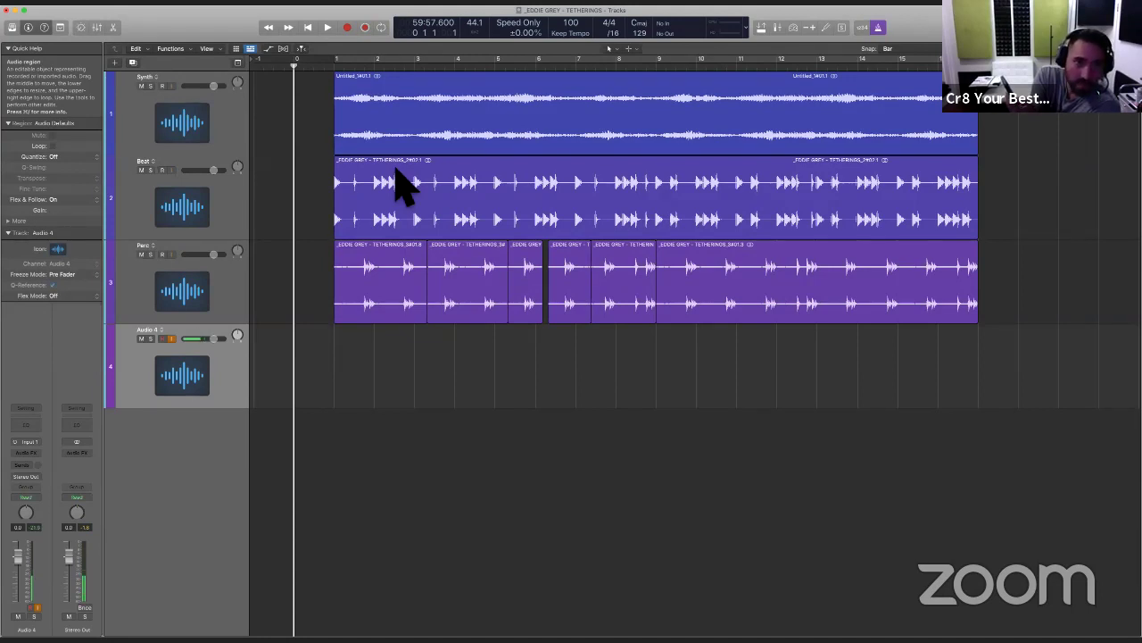
pyautogui.press('r')
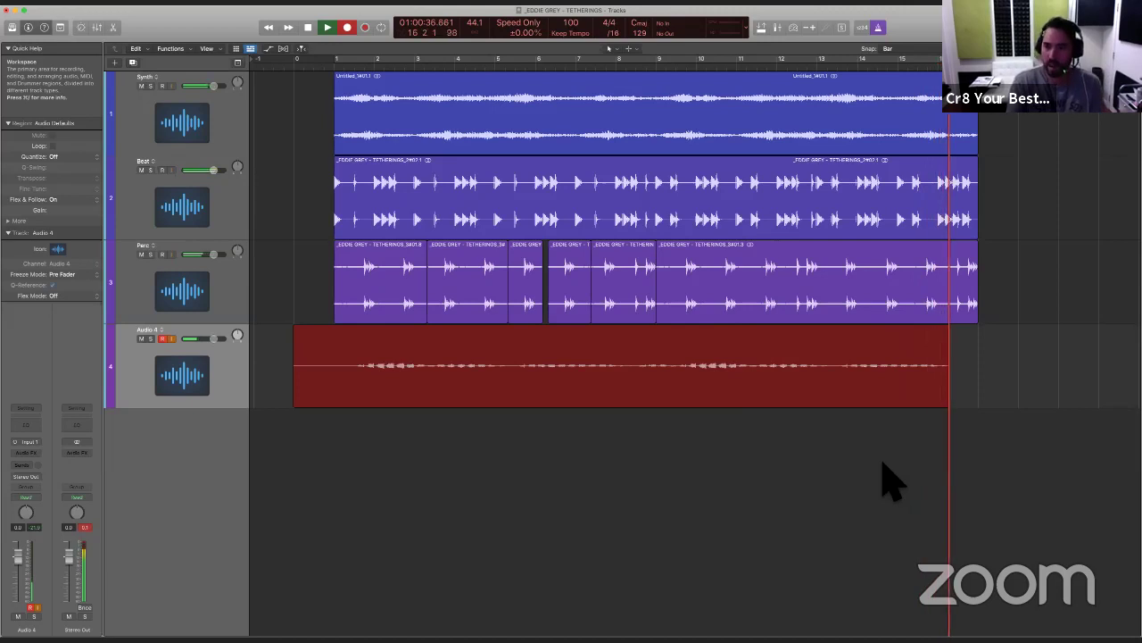
pyautogui.press('space')
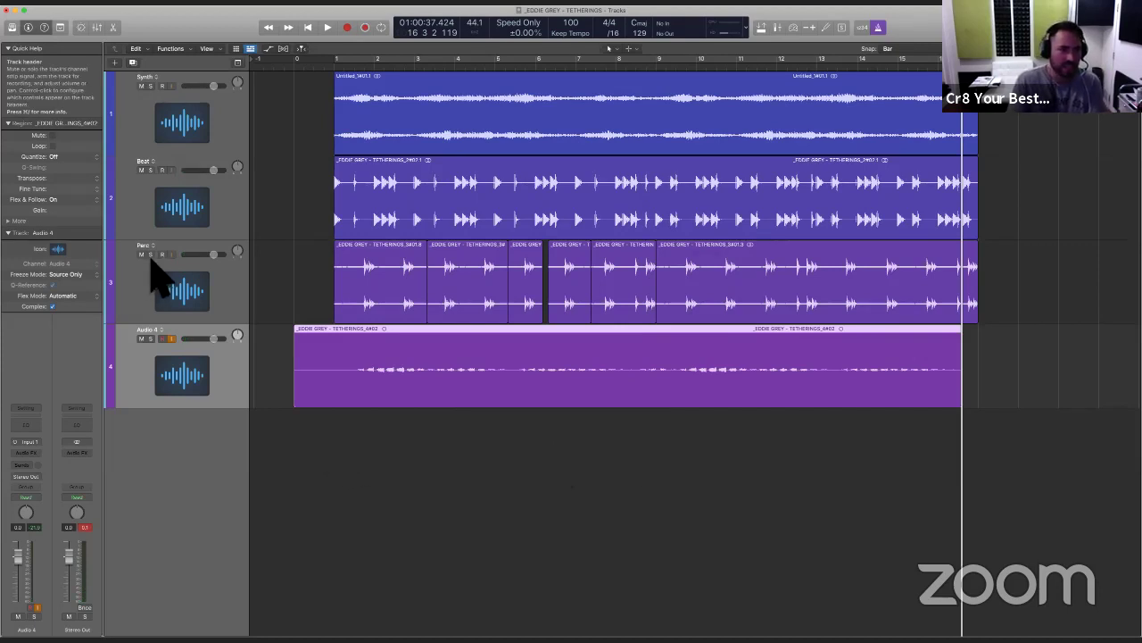
# Step: Solo the Synth and Audio 4 tracks and nudge the recorded Audio 4 region two beats earlier
pyautogui.click(150, 85)
pyautogui.click(151, 339)
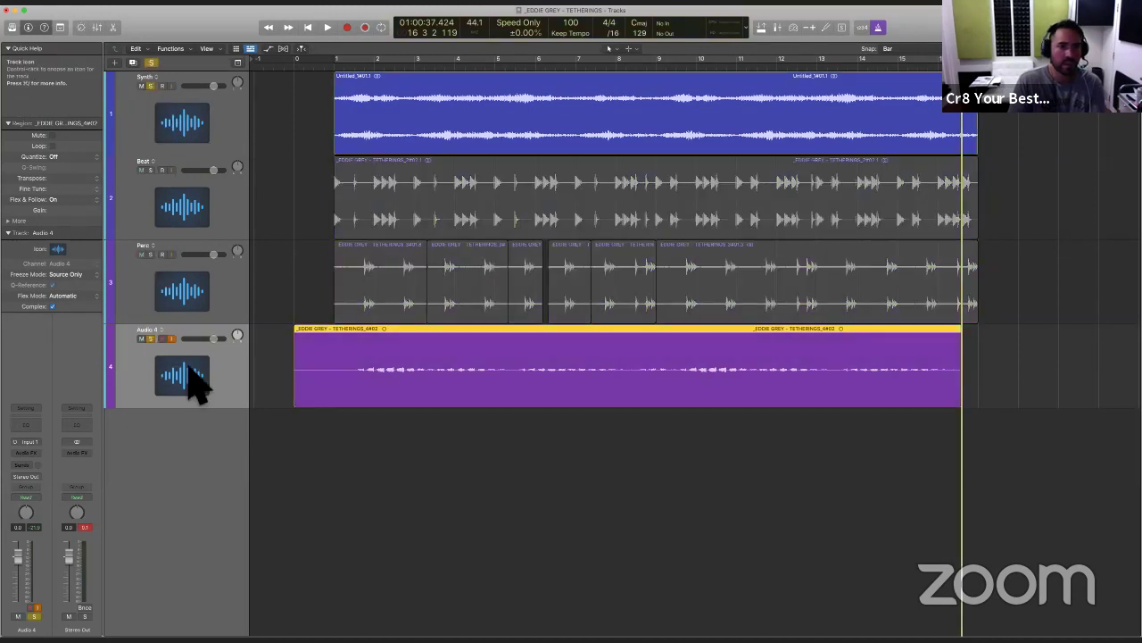
pyautogui.hotkey('alt', 'Left')
pyautogui.hotkey('alt', 'Left')
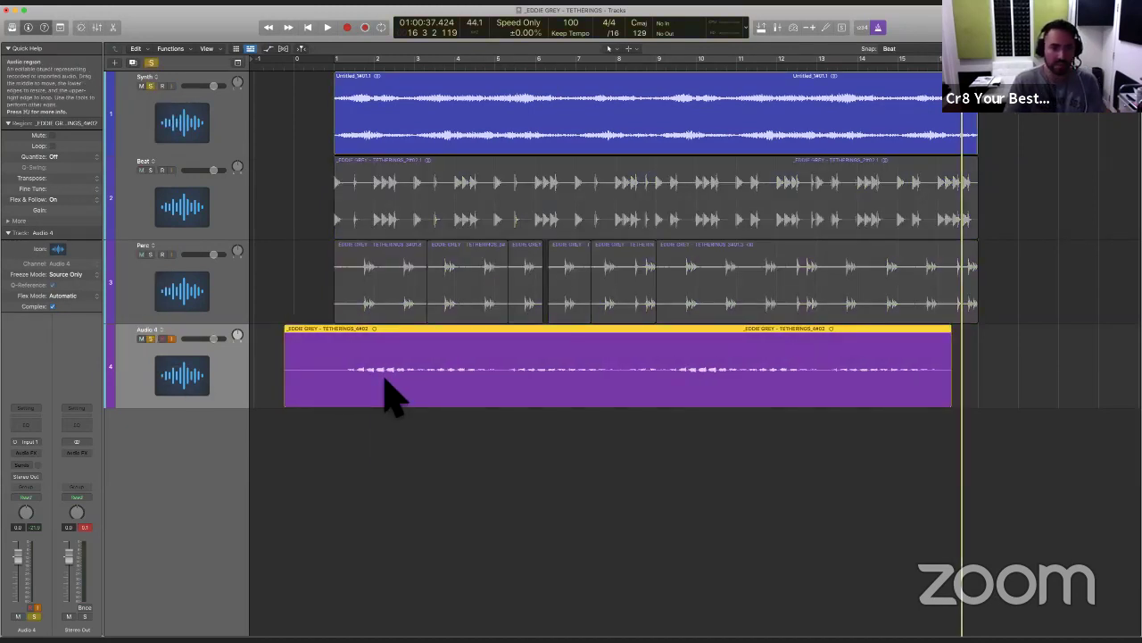
# Step: Play the soloed tracks from bar 0 and inspect how the recording lines up with the Synth at bar 1
pyautogui.keyDown('shift'); pyautogui.click(304, 304); pyautogui.keyUp('shift')
pyautogui.press('space')
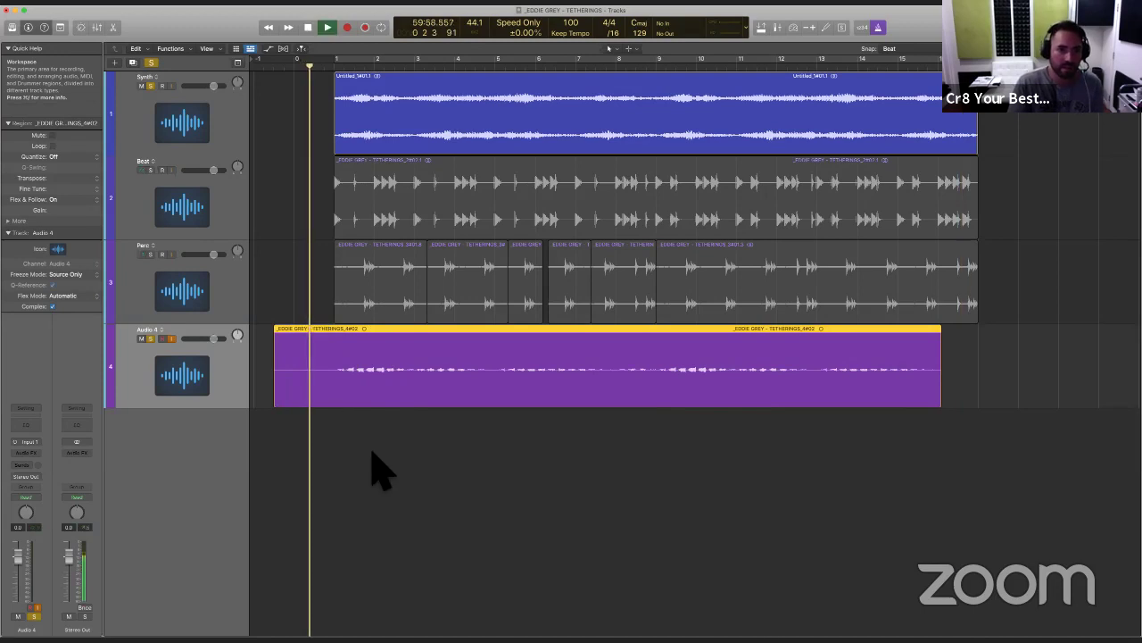
pyautogui.press('super+Right')
pyautogui.press('super+Right')
pyautogui.press('super+Right')
pyautogui.press('super+Right')
pyautogui.press('super+Right')
pyautogui.press('super+Right')
pyautogui.press('super+Right')
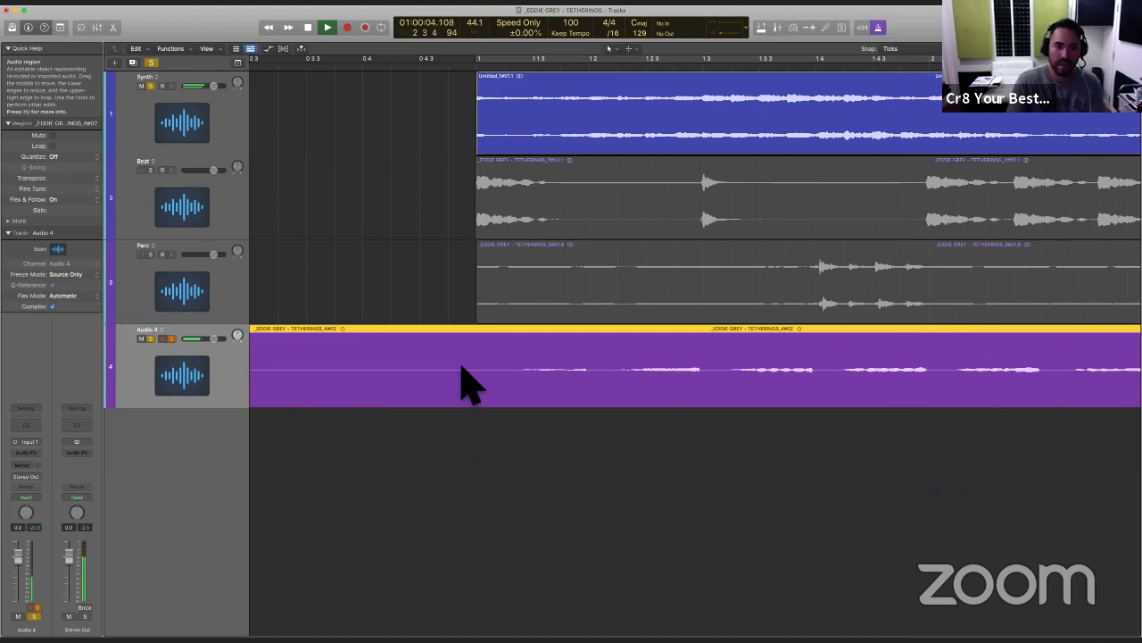
pyautogui.press('super+Left')
pyautogui.press('super+Left')
pyautogui.press('super+Left')
pyautogui.press('super+Left')
pyautogui.press('super+Left')
pyautogui.press('super+Left')
pyautogui.press('super+Left')
pyautogui.press('super+Left')
pyautogui.press('super+Left')
pyautogui.press('super+Left')
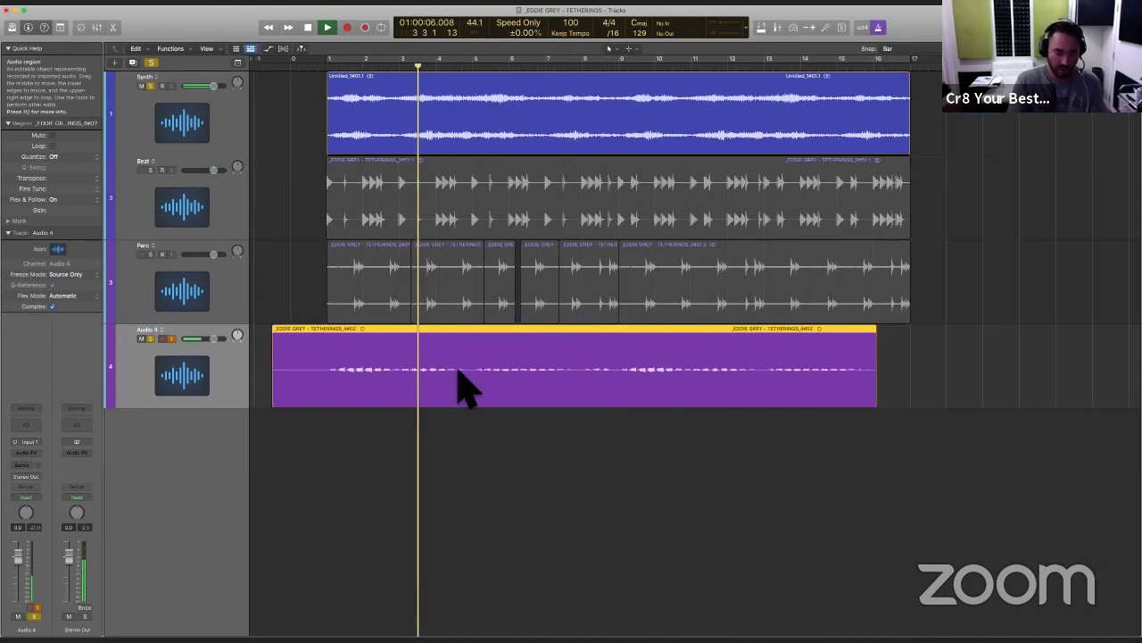
pyautogui.press('space')
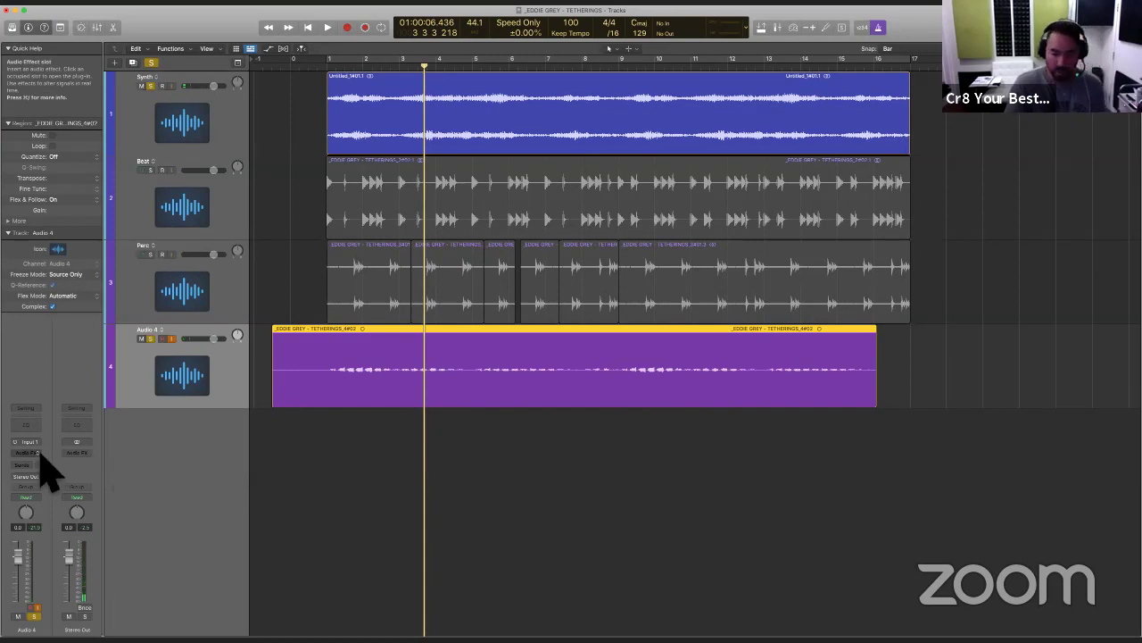
# Step: Split the Audio 4 recording at bar 1 and delete the part before it
pyautogui.keyDown('super'); pyautogui.doubleClick(328, 351); pyautogui.keyUp('super')
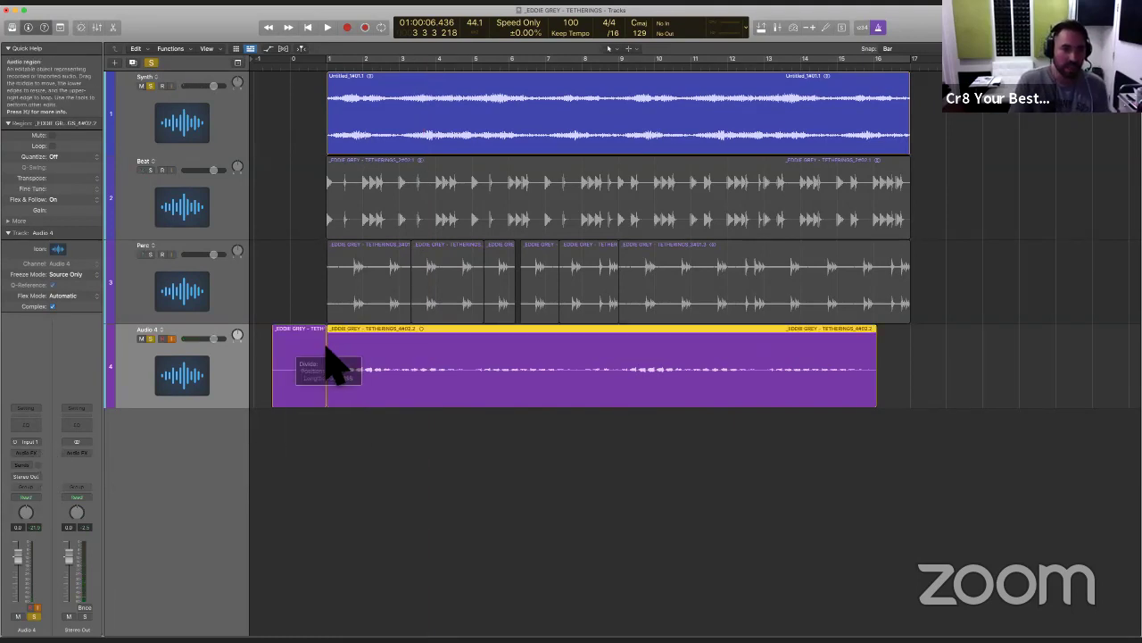
pyautogui.click(325, 349)
pyautogui.press('BackSpace')
# Step: Divide the Audio 4 recording at bar 13 using a marquee selection from bar 1, and clear all track solos
pyautogui.moveTo(342, 375); pyautogui.dragTo(785, 378)
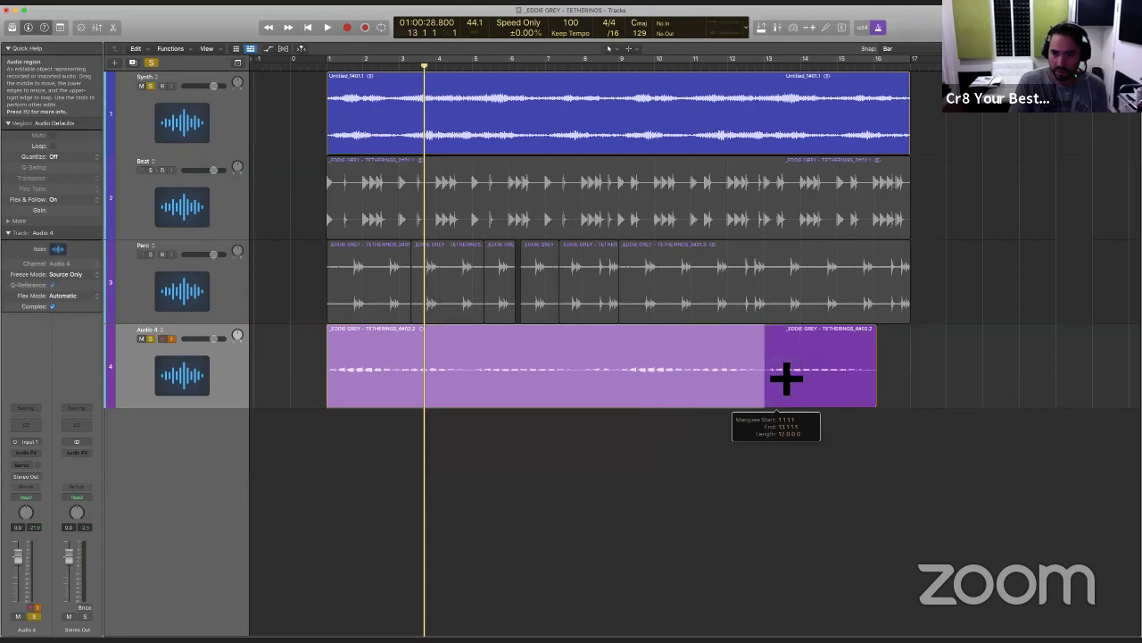
pyautogui.click(717, 381)
pyautogui.click(214, 370)
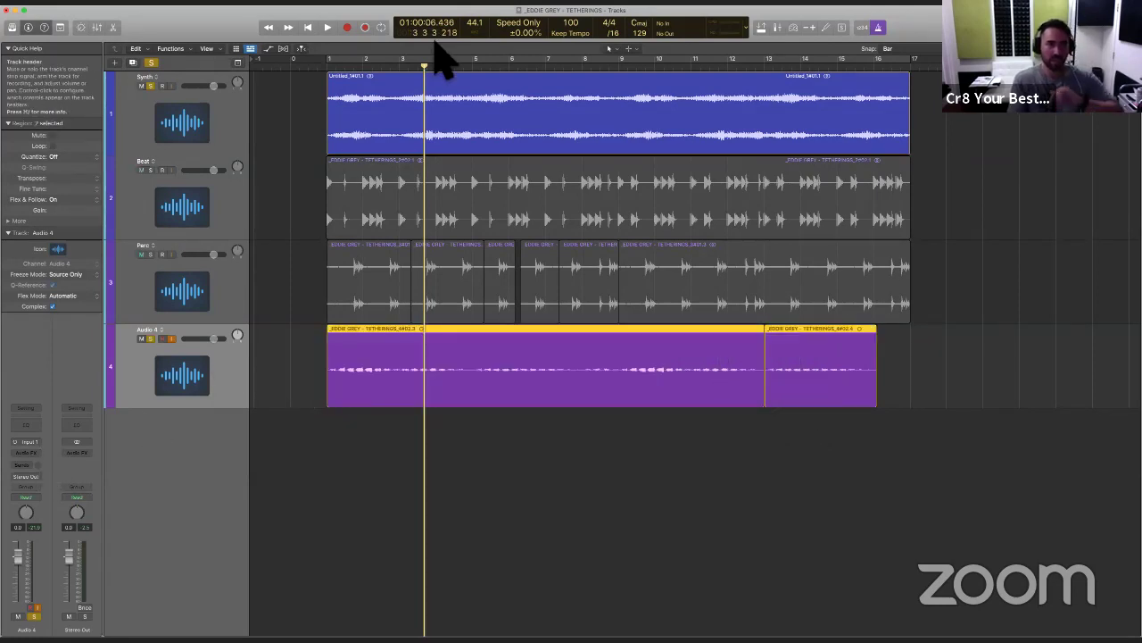
pyautogui.click(157, 68)
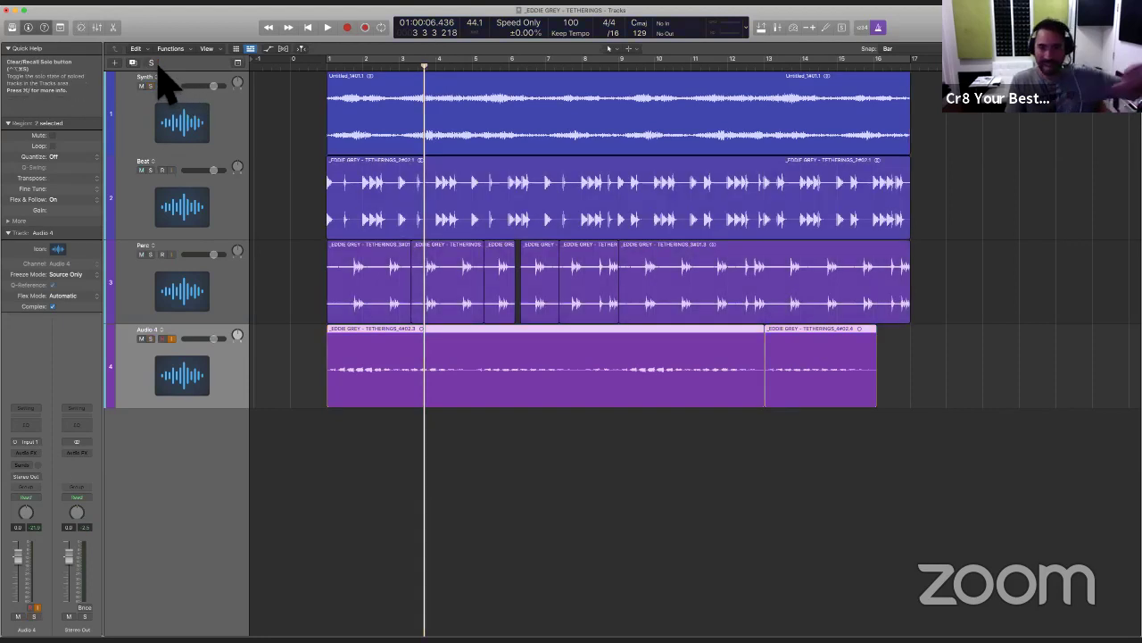
# Step: Insert the Wider plug-in on the Audio 4 channel and set its width to 103%
pyautogui.click(29, 454)
pyautogui.click(36, 403)
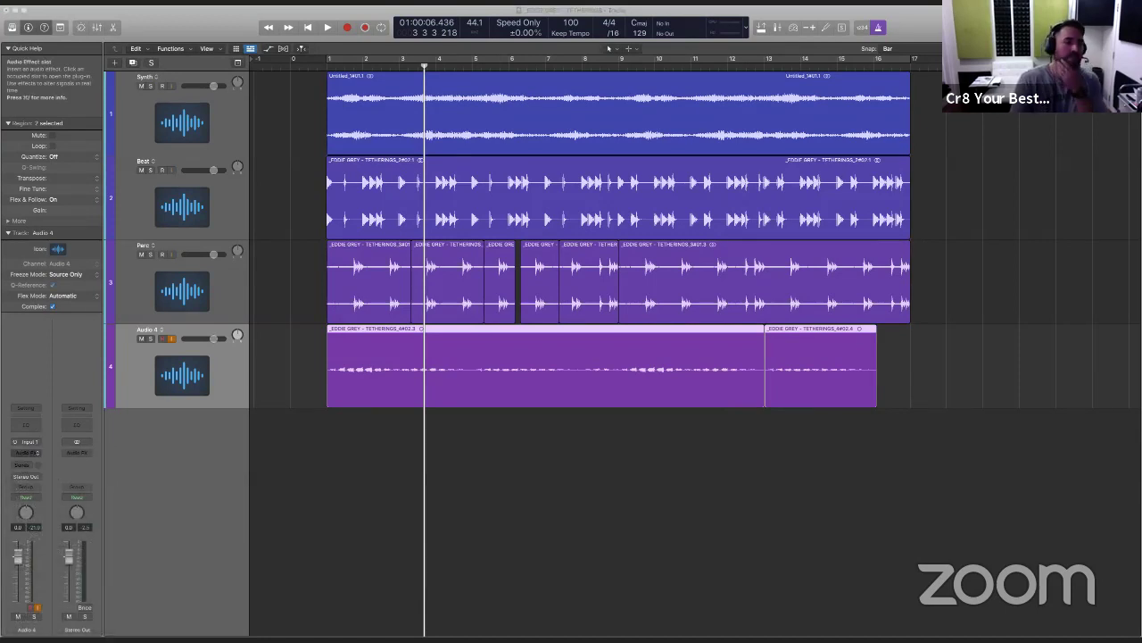
pyautogui.click(34, 453)
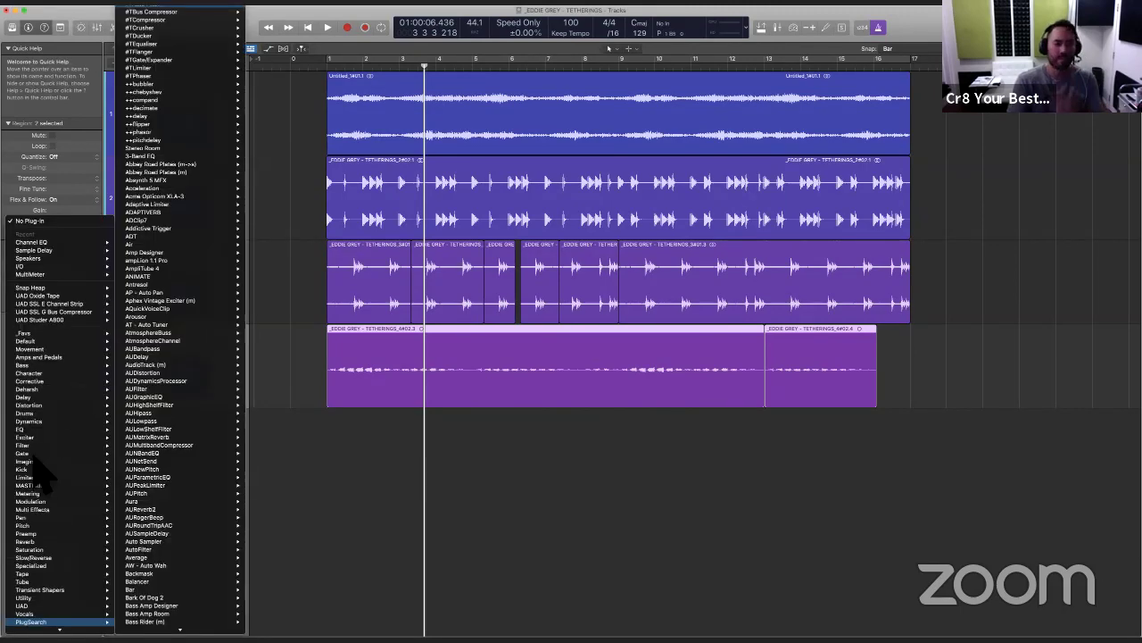
pyautogui.moveTo(499, 222); pyautogui.dragTo(504, 159)
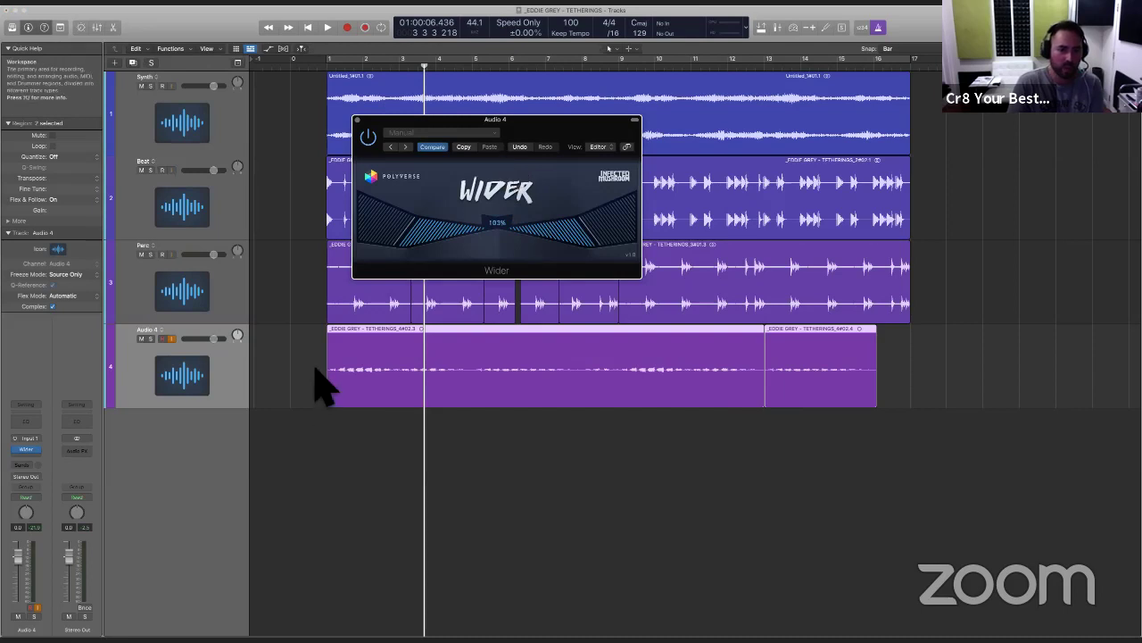
# Step: Play the full project from just before bar 1 to hear the widened recording, closing the Wider window, and stop around bar 8
pyautogui.click(319, 368)
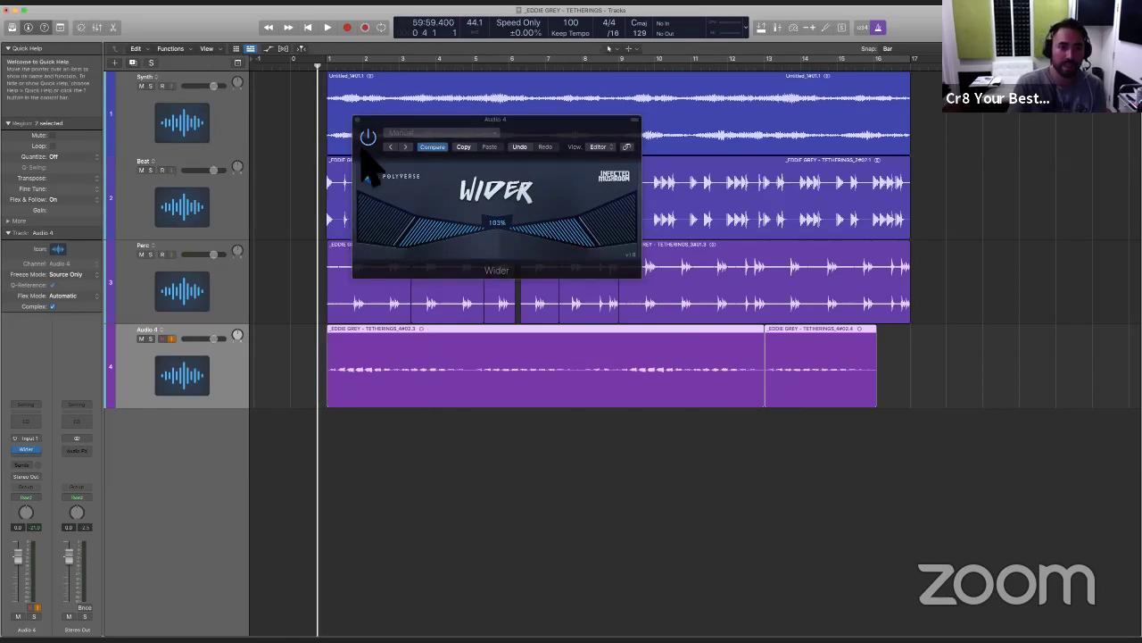
pyautogui.press('space')
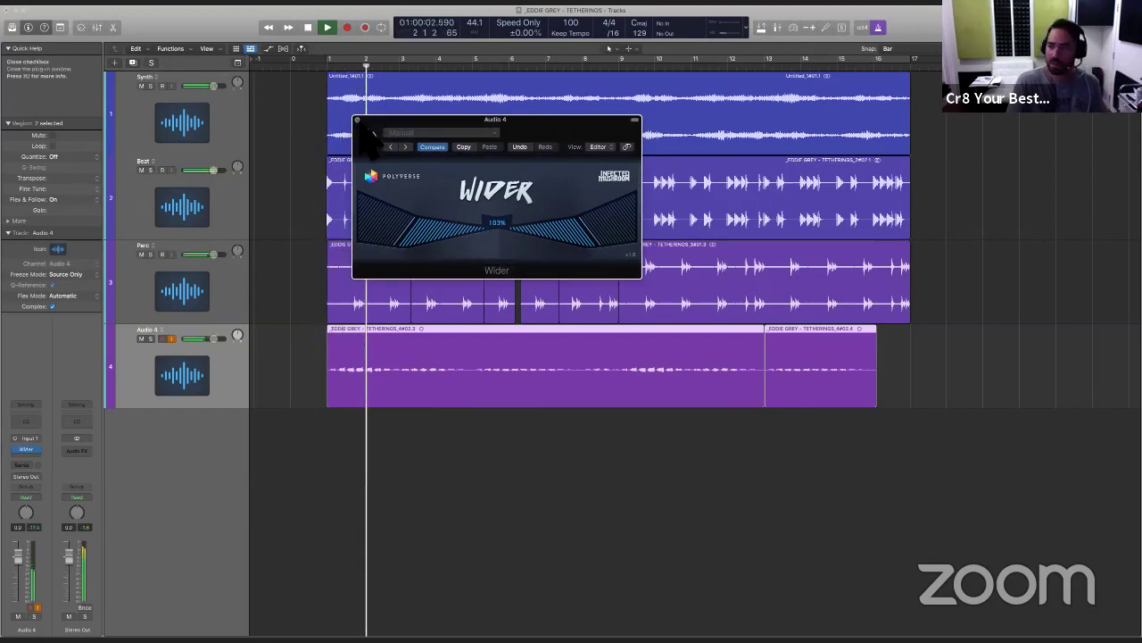
pyautogui.click(358, 120)
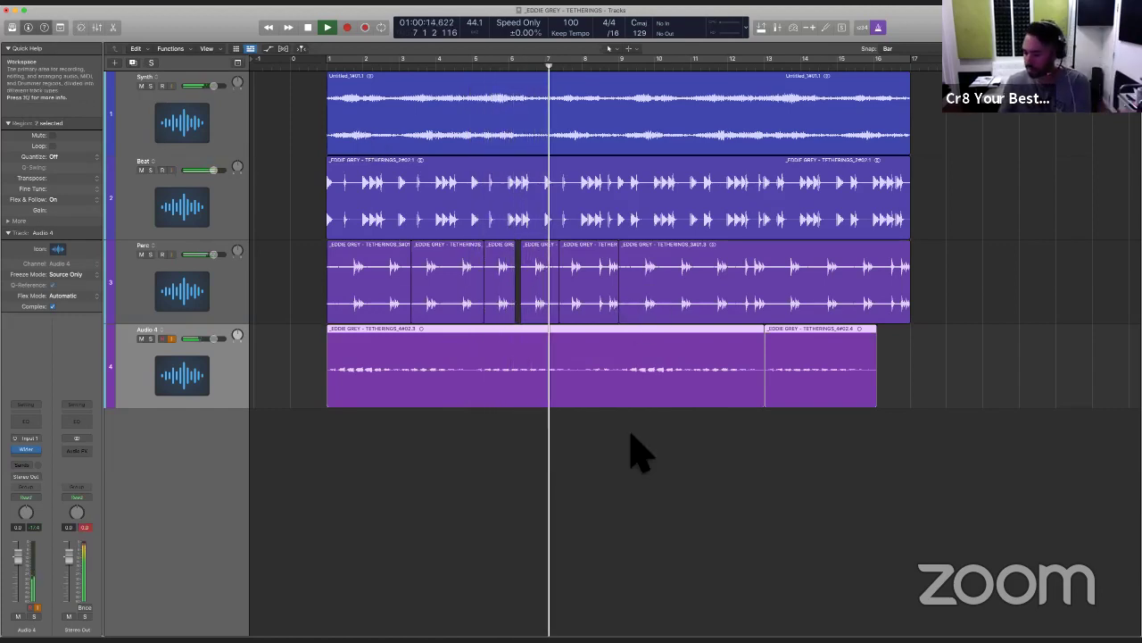
pyautogui.press('space')
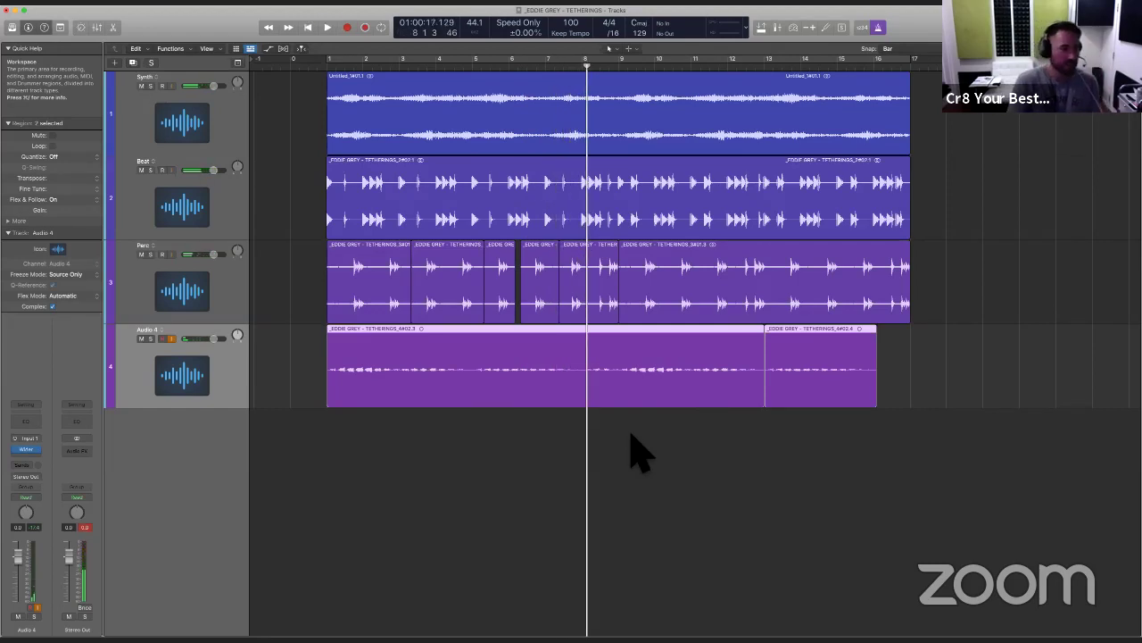
# Step: Add a Bus 1 send to Audio 4 and insert ChromaVerb on the Aux 1 channel
pyautogui.click(27, 466)
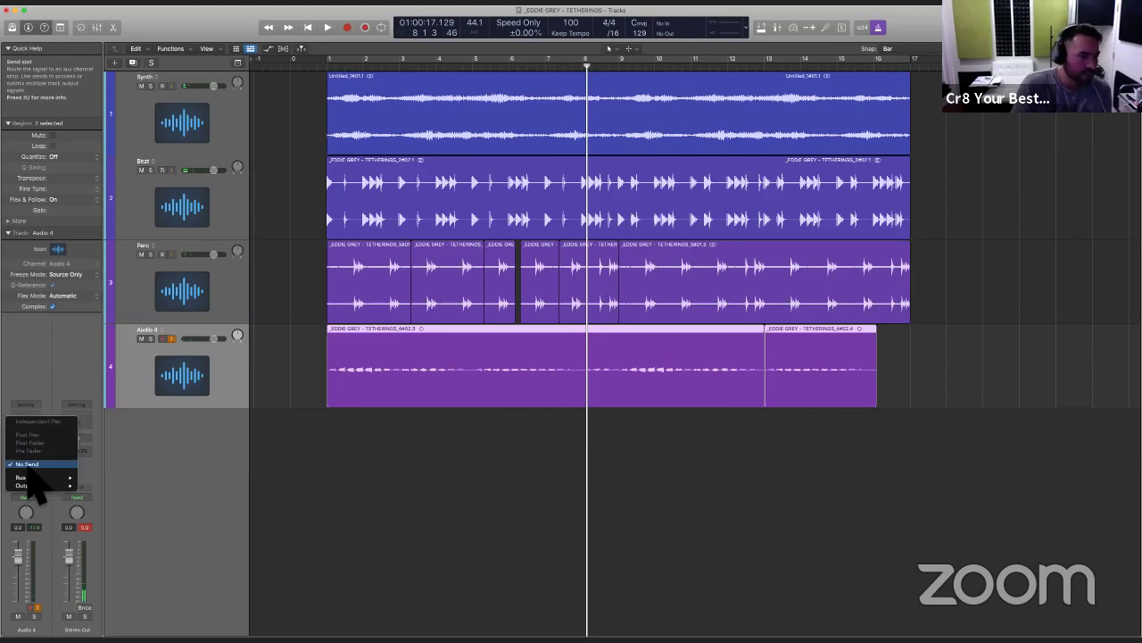
pyautogui.moveTo(33, 480)
pyautogui.click(96, 319)
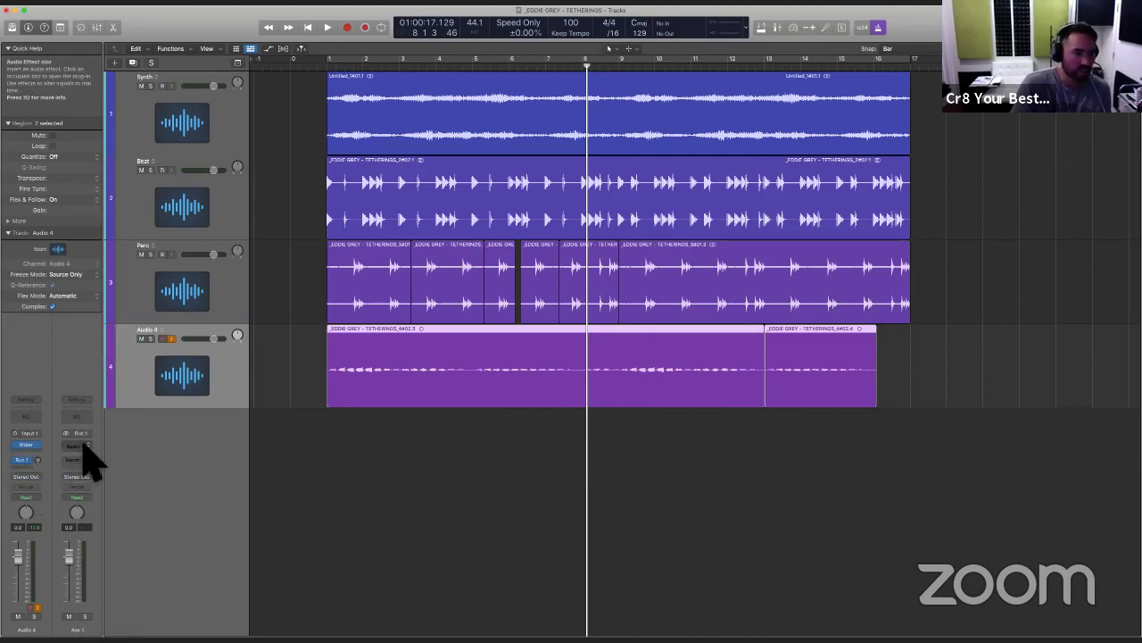
pyautogui.click(87, 445)
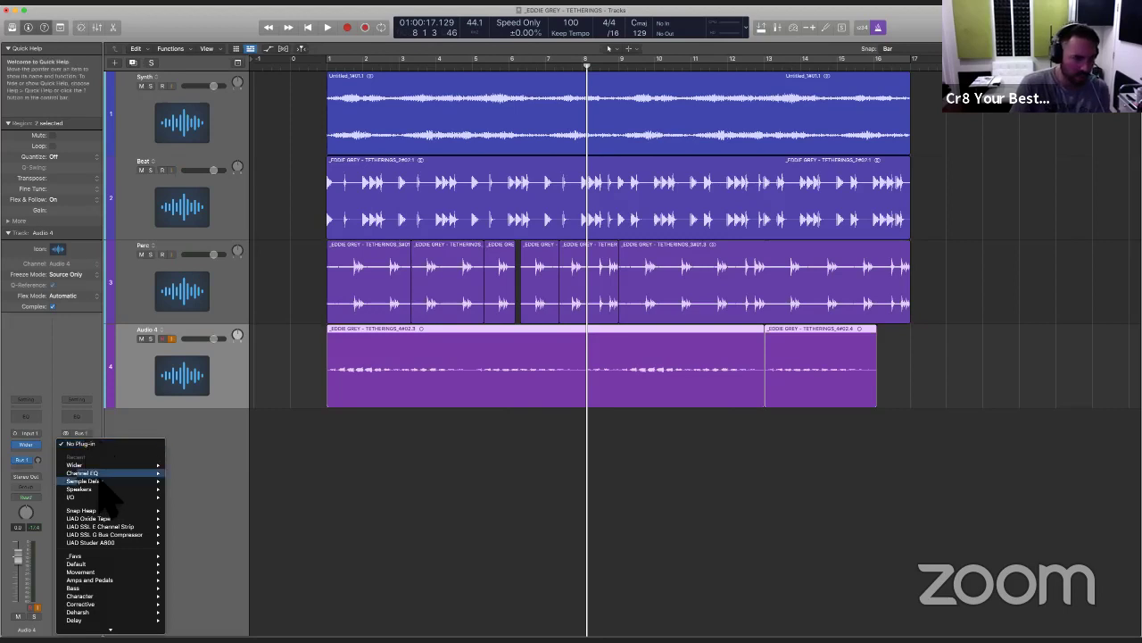
pyautogui.click(92, 464)
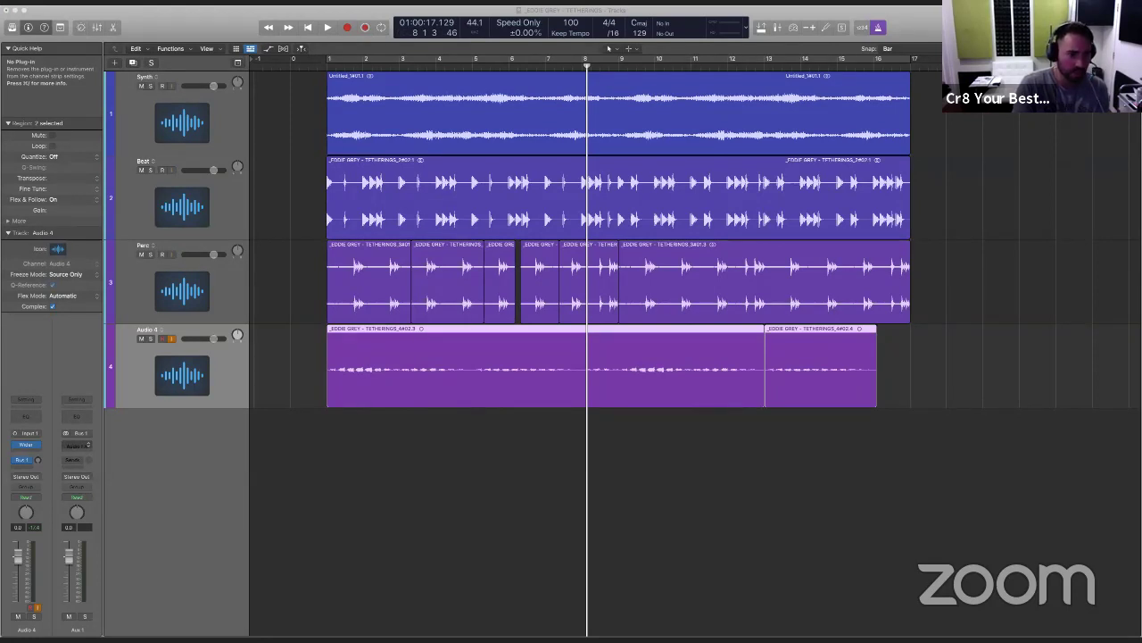
pyautogui.click(87, 446)
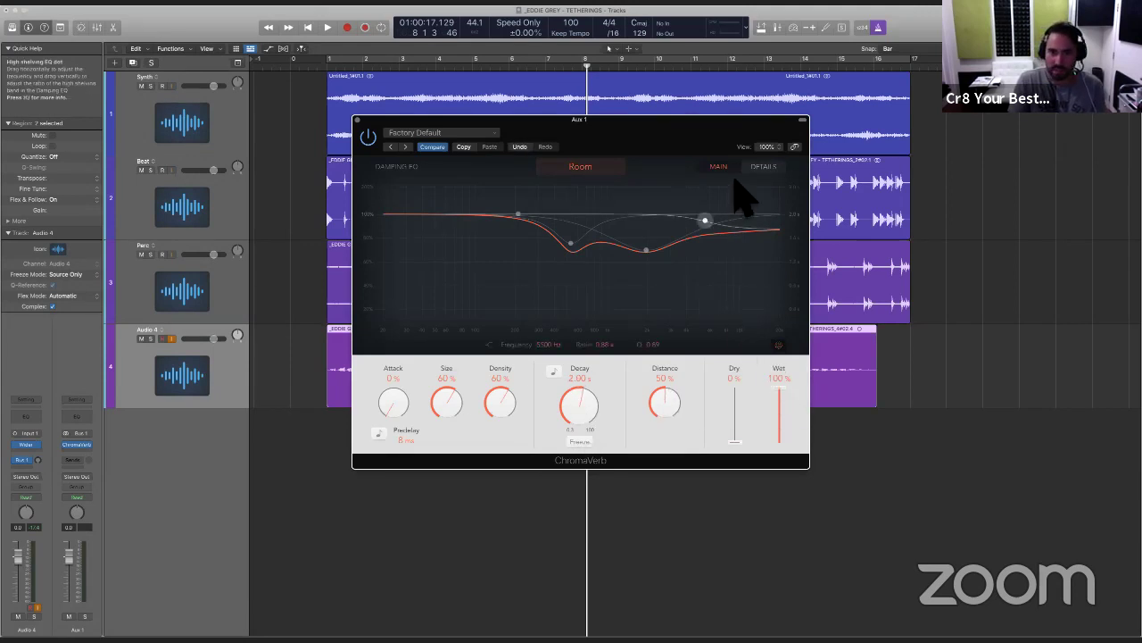
# Step: Enable the low-cut and high-cut filters in ChromaVerb's output EQ and close the plug-in window
pyautogui.click(761, 169)
pyautogui.click(393, 185)
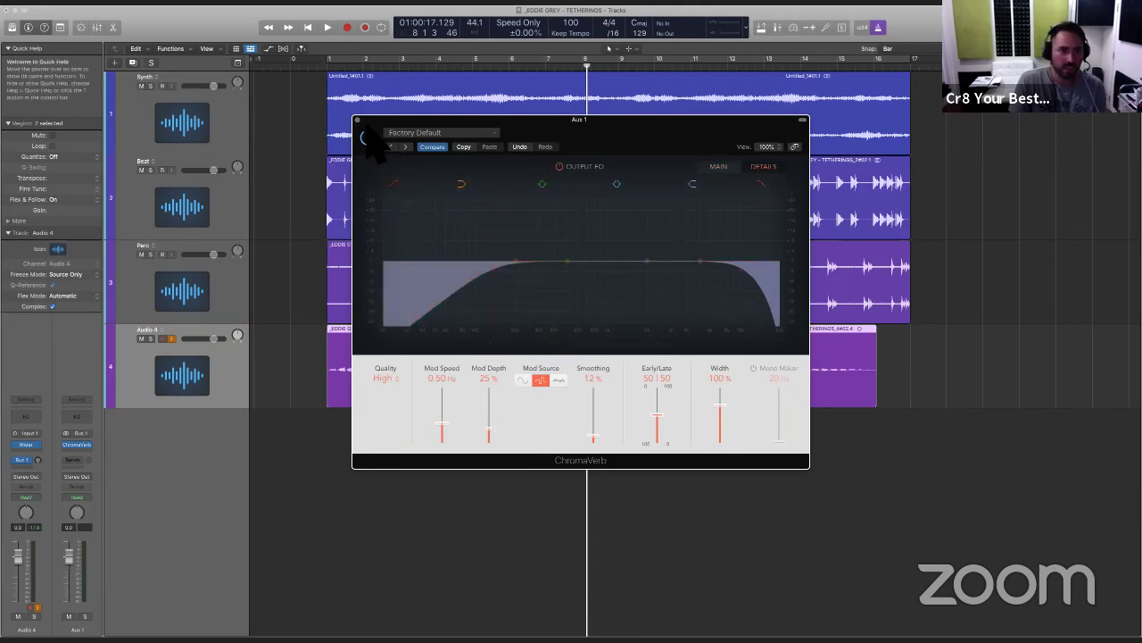
pyautogui.click(357, 119)
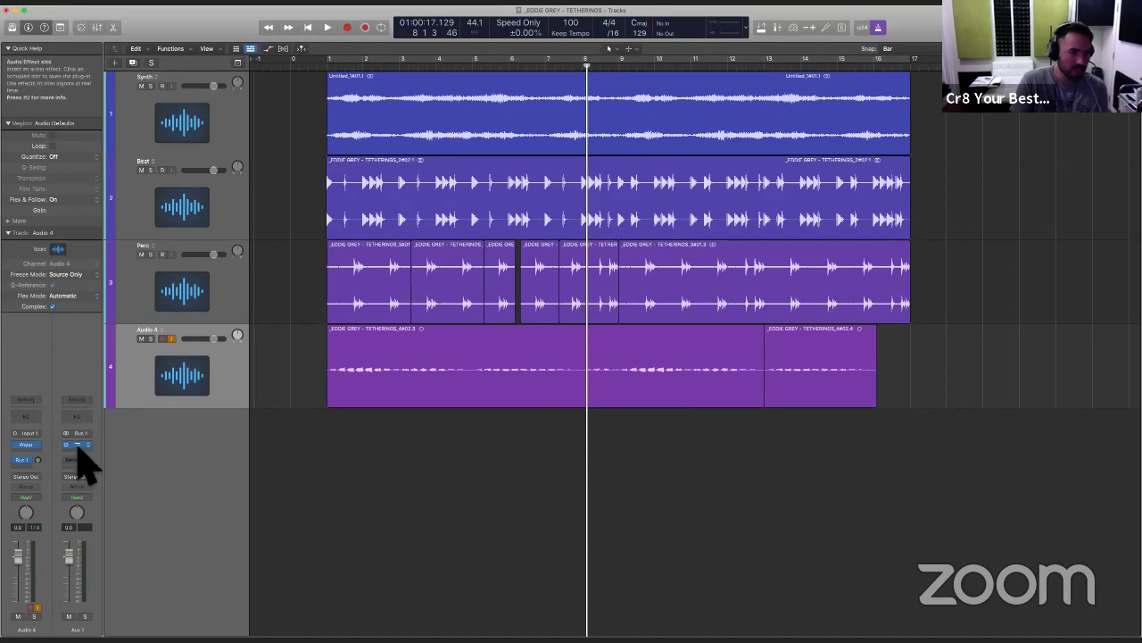
# Step: Move ChromaVerb down one slot on Aux 1, insert SoundShifter Pitch (s) above it, and close its window
pyautogui.moveTo(76, 445); pyautogui.dragTo(77, 450)
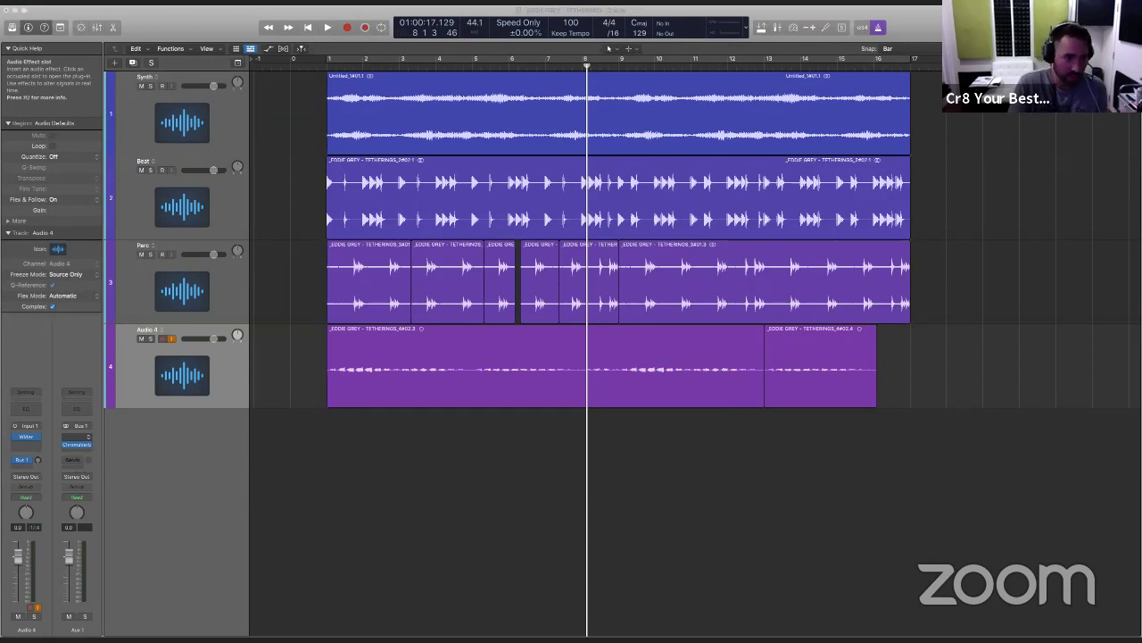
pyautogui.click(76, 439)
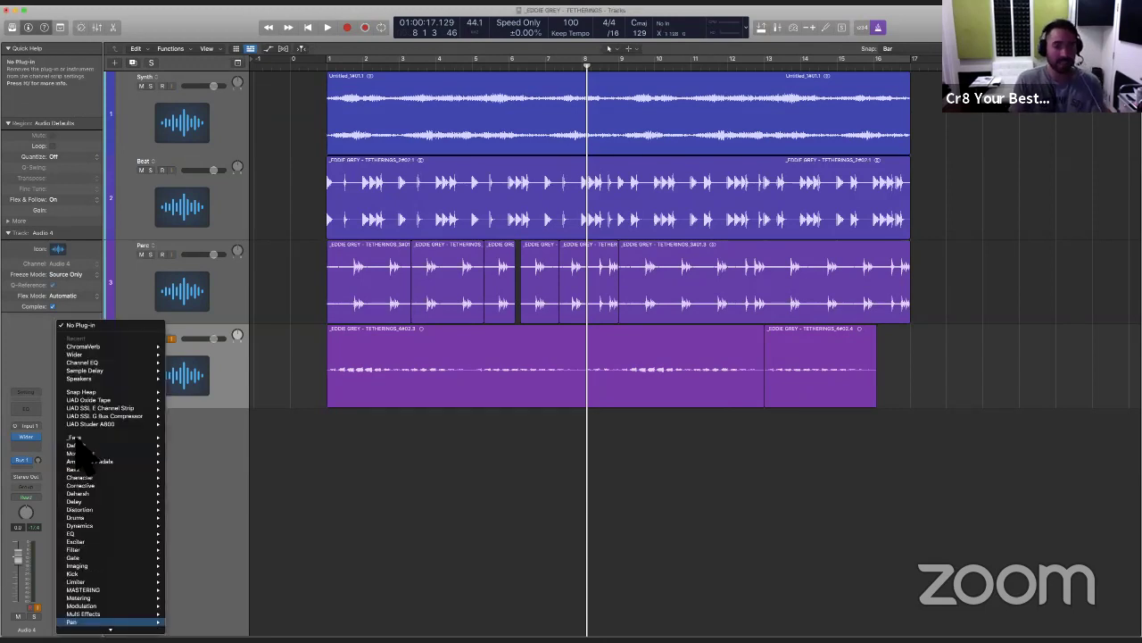
pyautogui.press('Down')
pyautogui.press('Down')
pyautogui.press('Down')
pyautogui.press('Down')
pyautogui.press('Down')
pyautogui.press('Down')
pyautogui.press('Down')
pyautogui.press('Down')
pyautogui.press('Down')
pyautogui.press('Down')
pyautogui.press('Down')
pyautogui.press('Down')
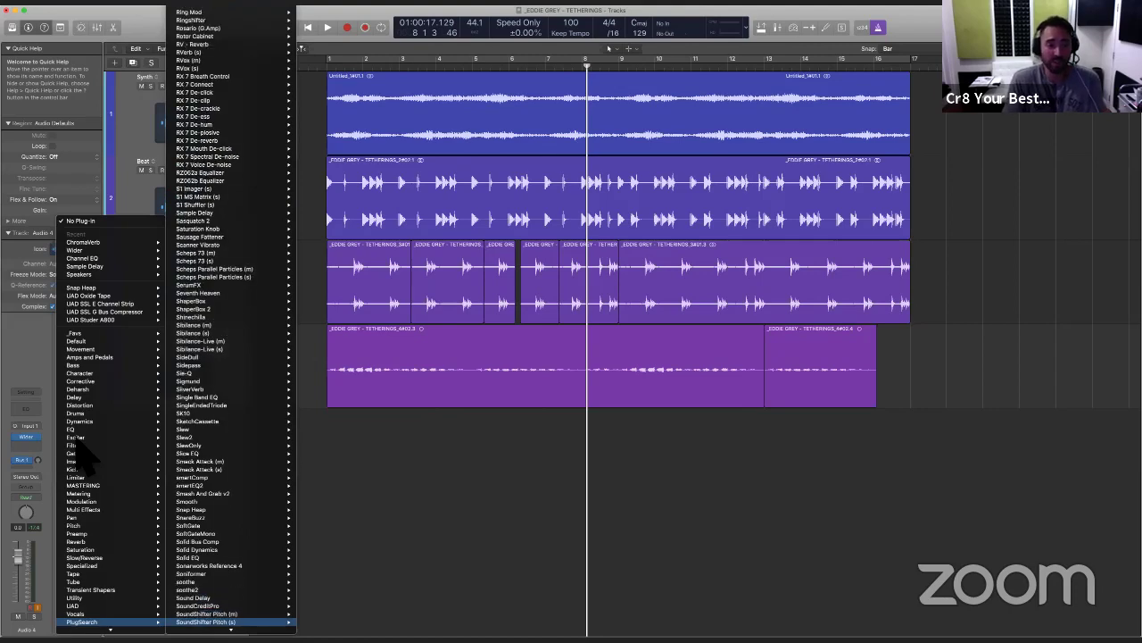
pyautogui.press('Return')
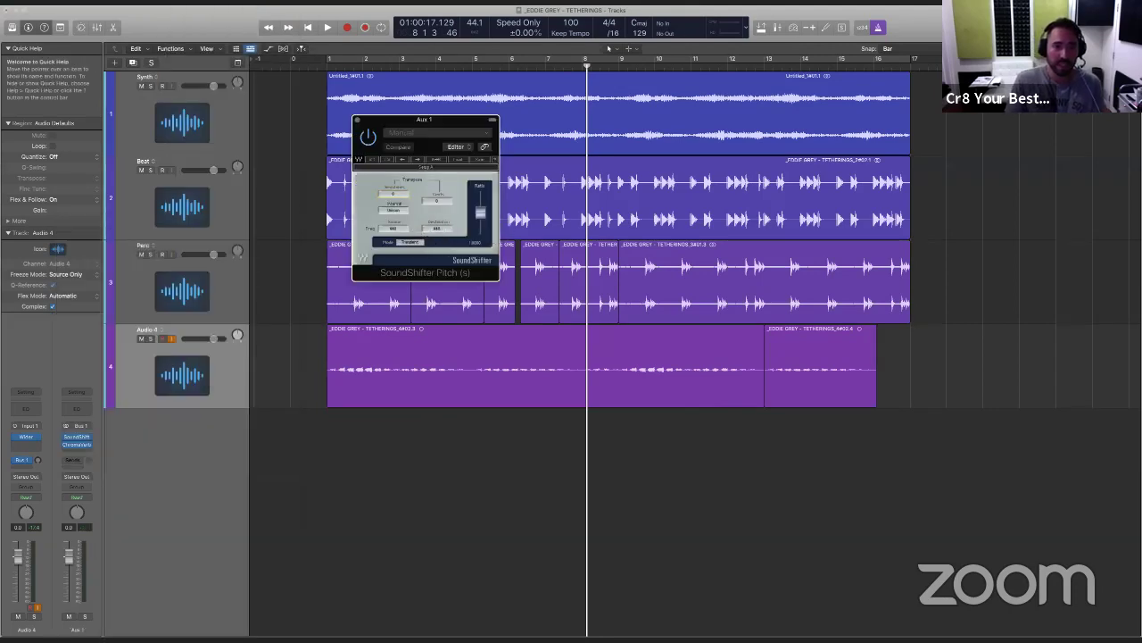
pyautogui.click(357, 120)
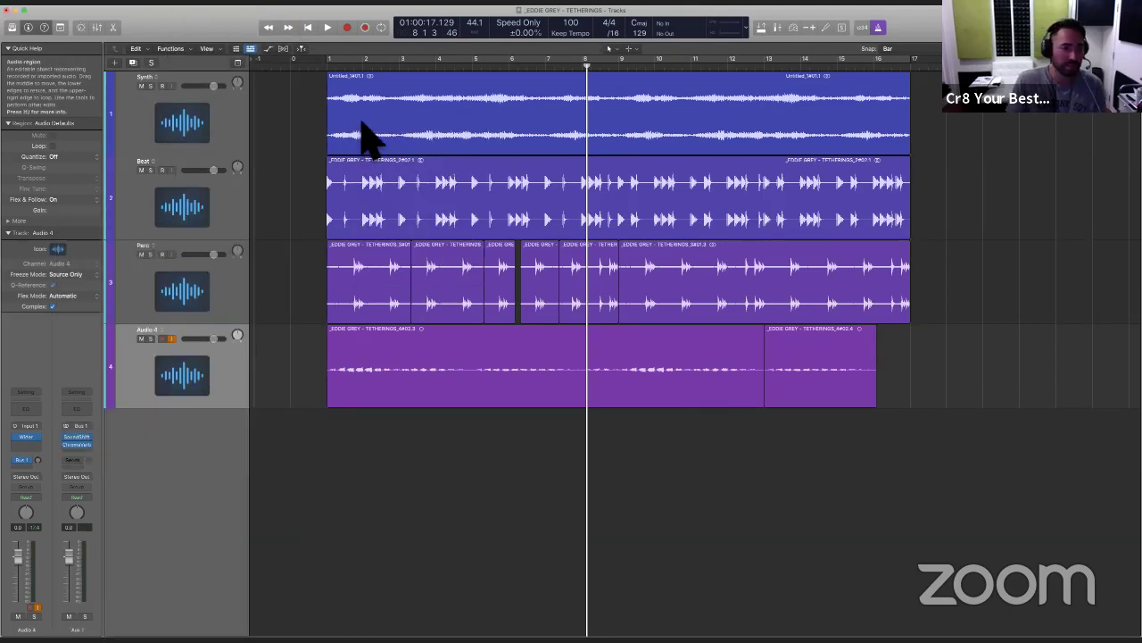
# Step: Raise Audio 4's send to Bus 1 and audition the result, first with the track soloed and again with all tracks
pyautogui.click(319, 446)
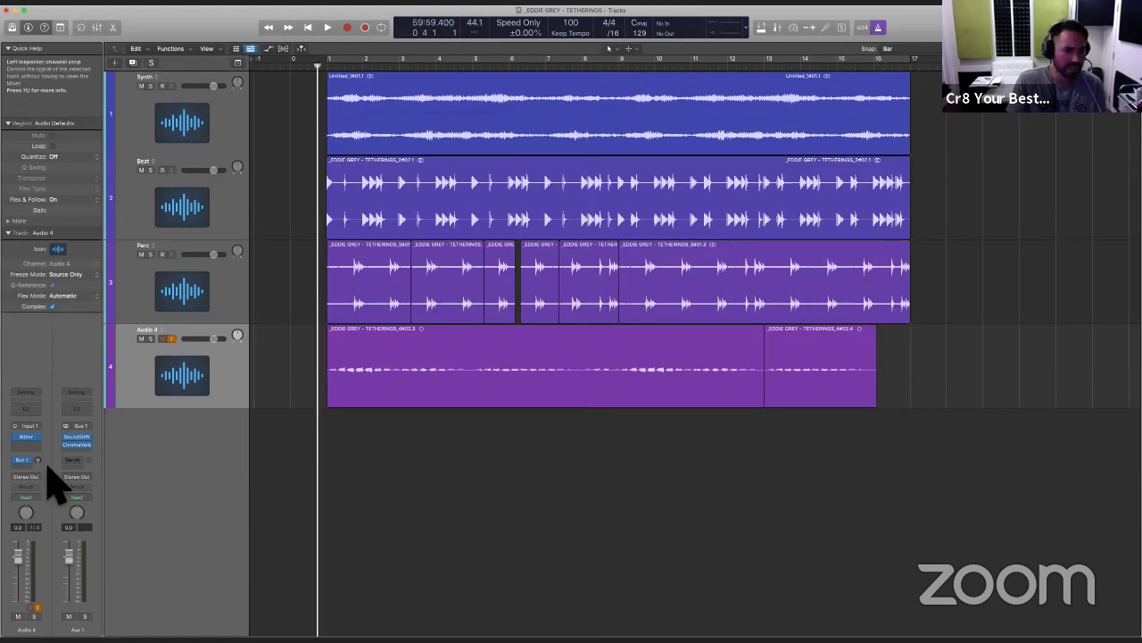
pyautogui.click(38, 461)
pyautogui.press('s')
pyautogui.press('space')
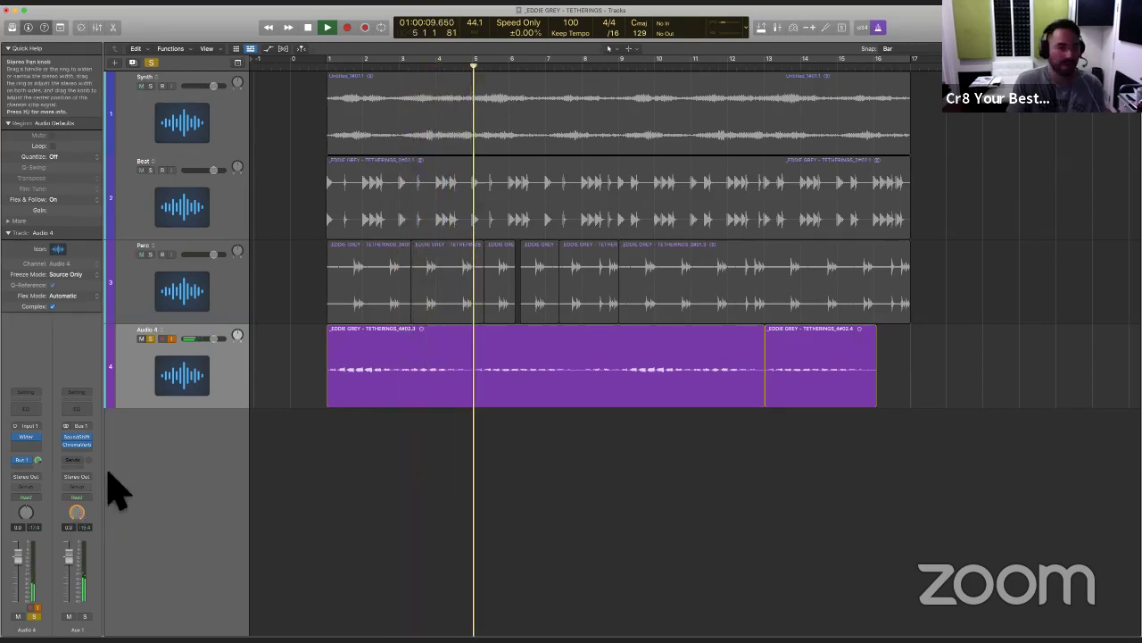
pyautogui.click(152, 339)
pyautogui.press('space')
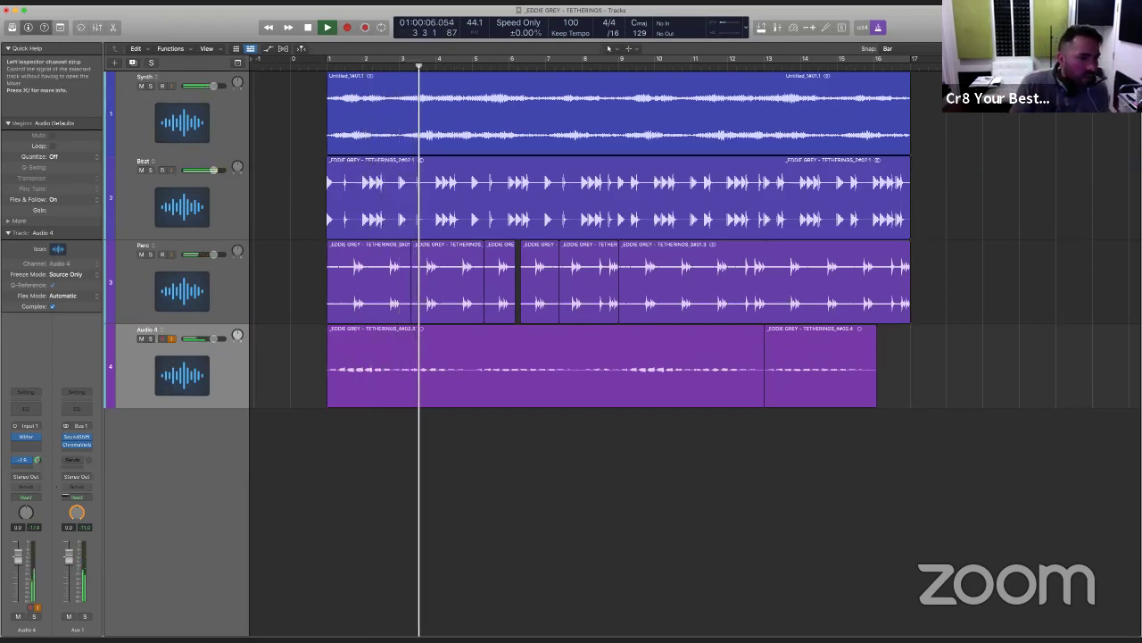
# Step: Adjust Audio 4's send to Bus 1, stop playback, and insert a stereo H-Delay (s) below ChromaVerb on Aux 1
pyautogui.moveTo(40, 459); pyautogui.dragTo(49, 481)
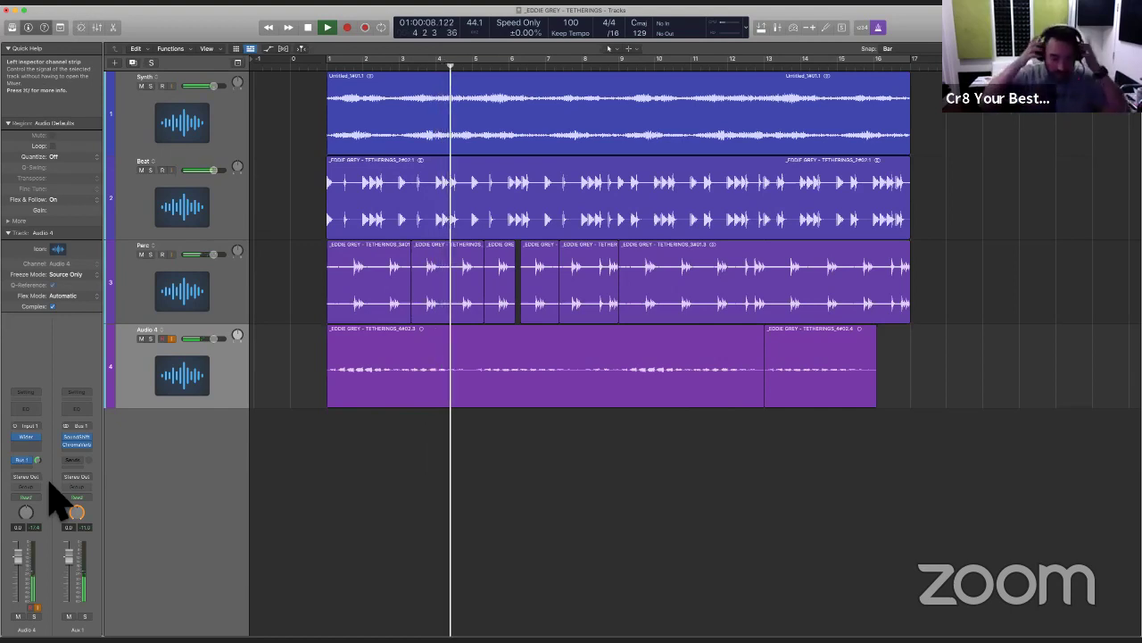
pyautogui.press('space')
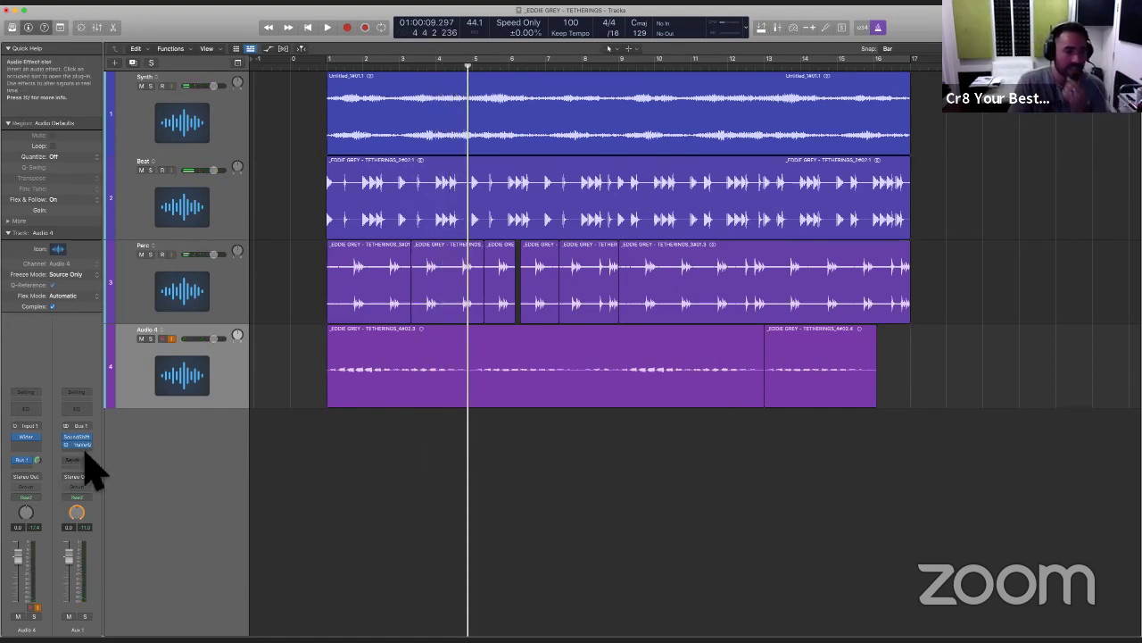
pyautogui.click(84, 453)
pyautogui.moveTo(135, 503)
pyautogui.moveTo(134, 524)
pyautogui.moveTo(197, 628)
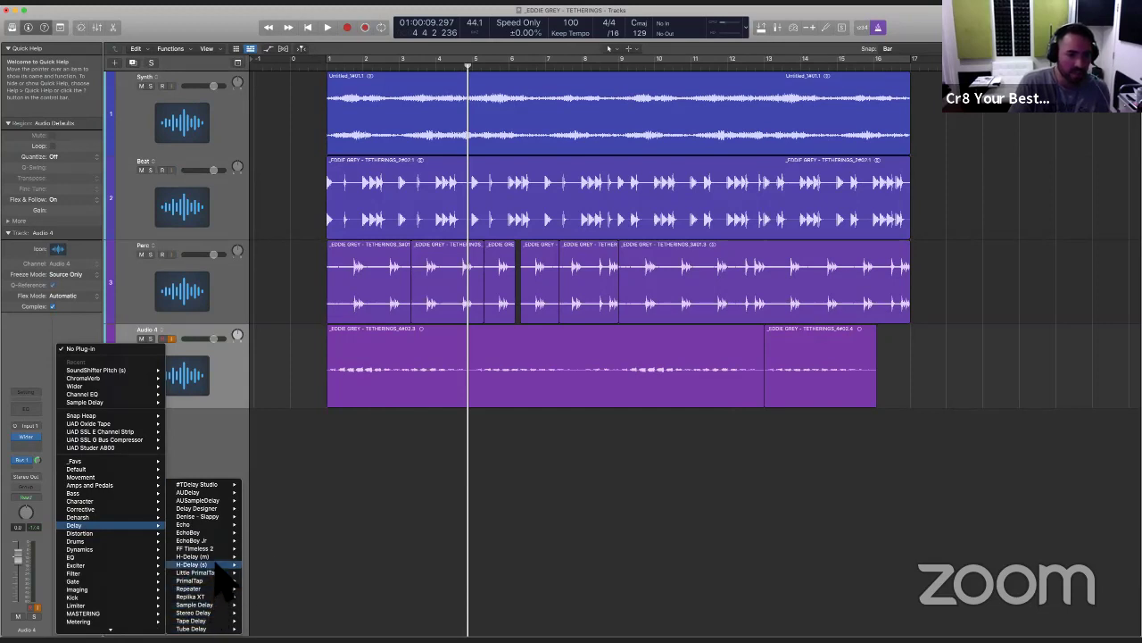
pyautogui.click(259, 564)
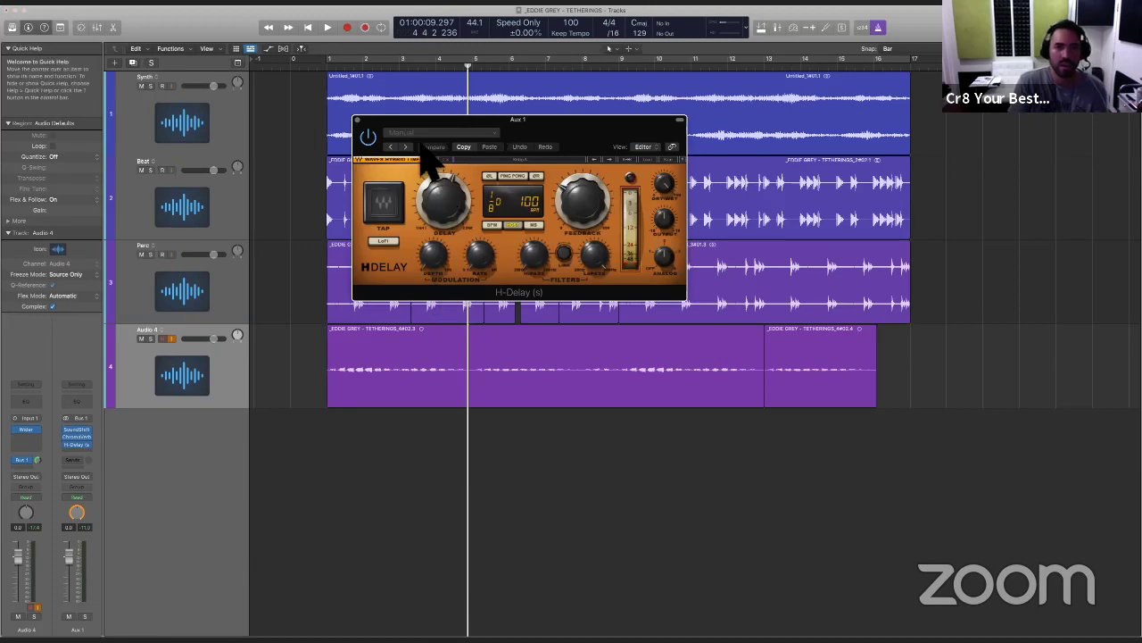
# Step: Load the Ping Pong preset in H-Delay, audition it with all tracks playing, and close the plug-in window
pyautogui.click(406, 148)
pyautogui.click(406, 147)
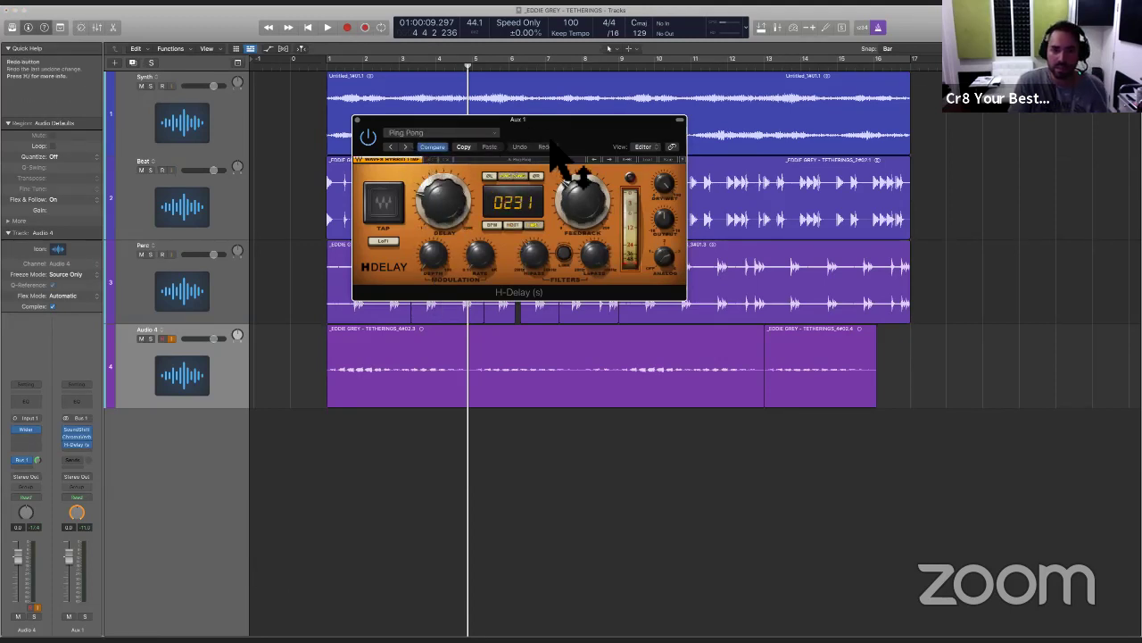
pyautogui.press('Return')
pyautogui.press('space')
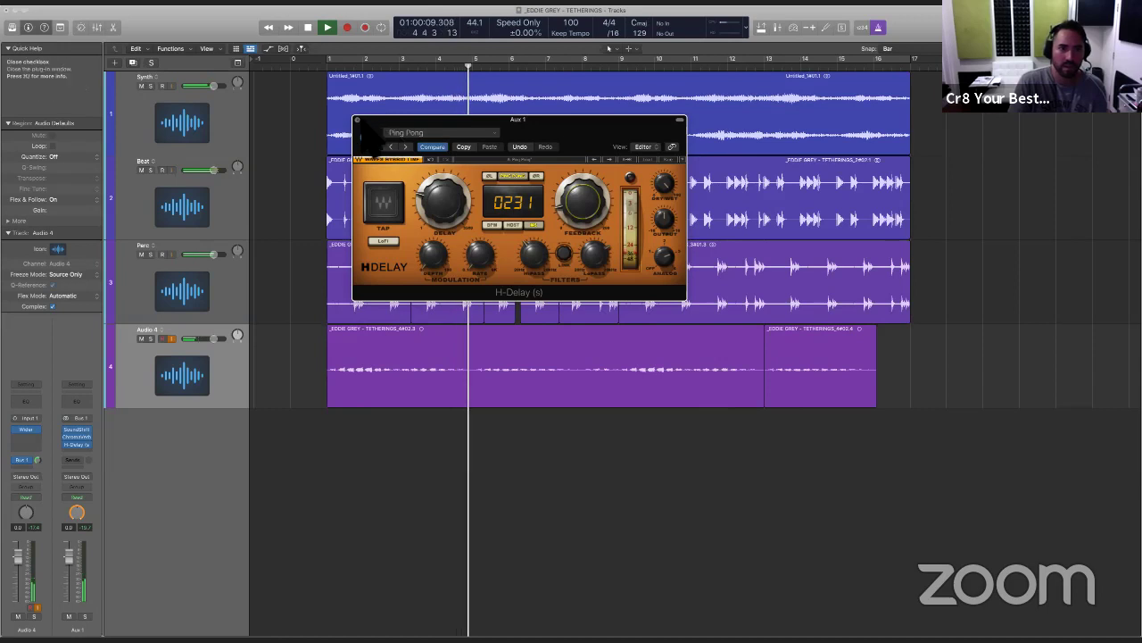
pyautogui.click(357, 120)
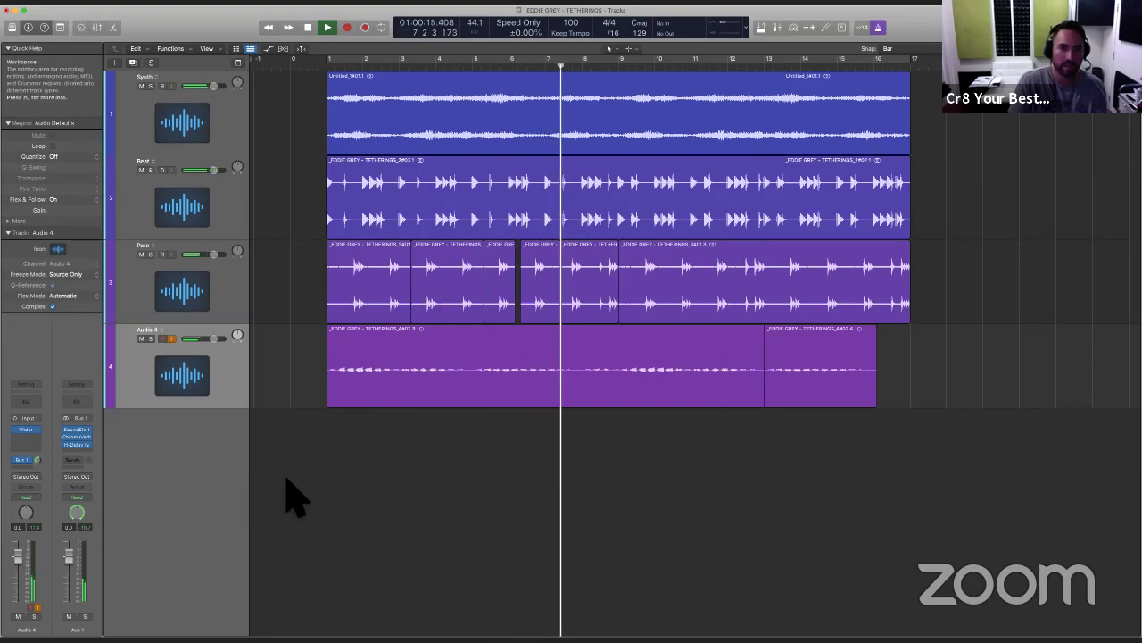
# Step: Set ChromaVerb's decay to 1.30 s and attack to about 2%, adjust its predelay while listening, and close its window
pyautogui.click(76, 436)
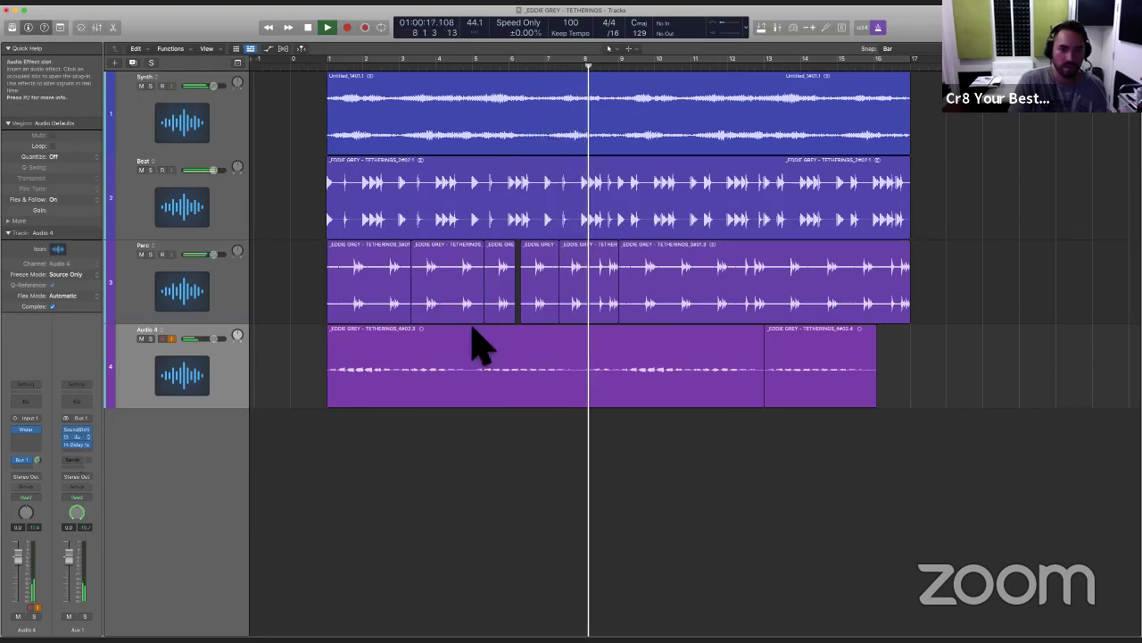
pyautogui.moveTo(583, 407); pyautogui.dragTo(589, 423)
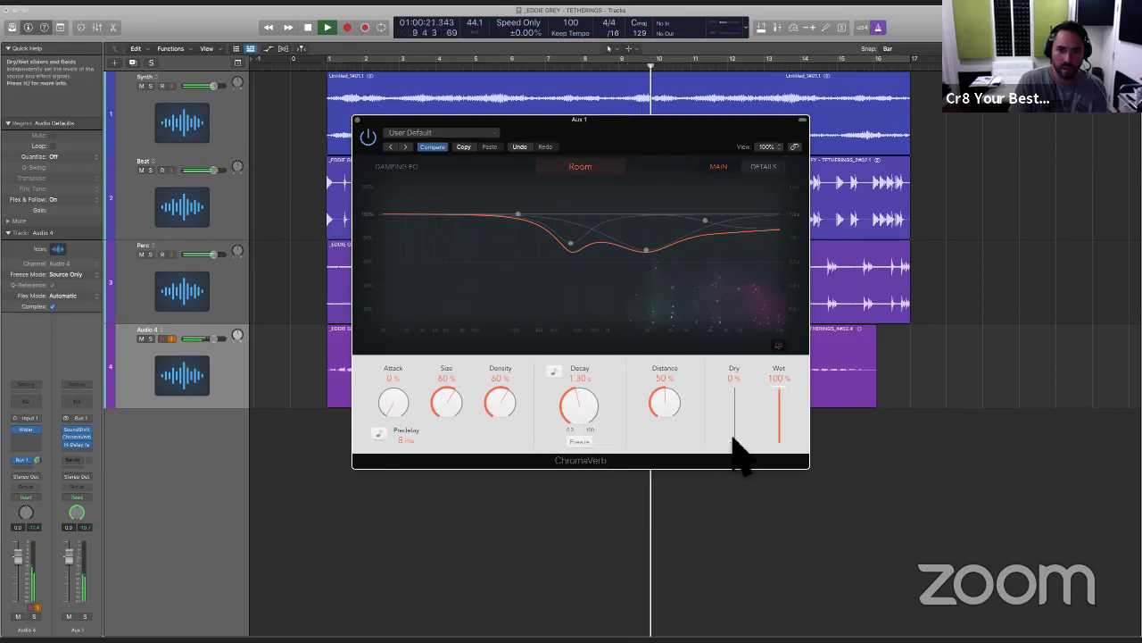
pyautogui.moveTo(401, 416); pyautogui.dragTo(401, 412)
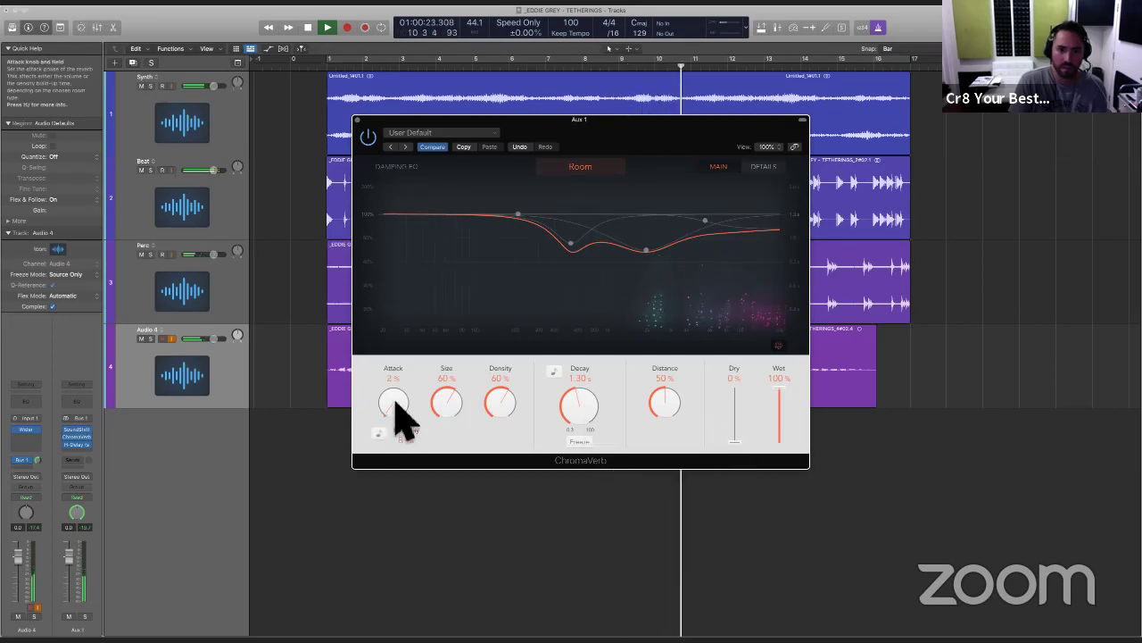
pyautogui.moveTo(408, 455); pyautogui.dragTo(407, 411)
pyautogui.click(357, 119)
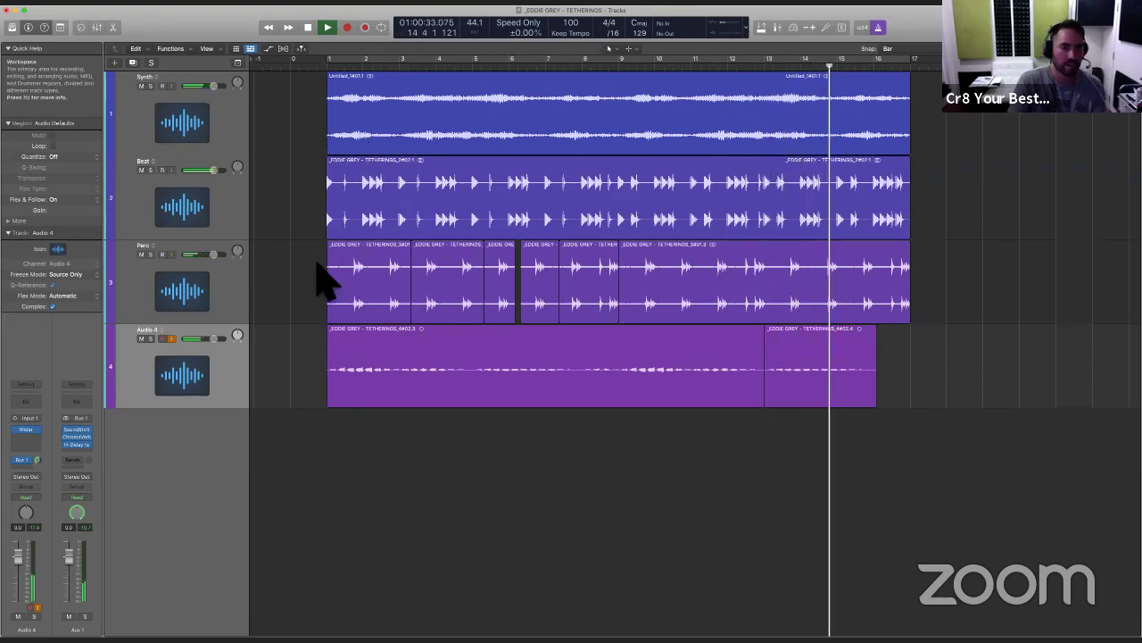
pyautogui.press('space')
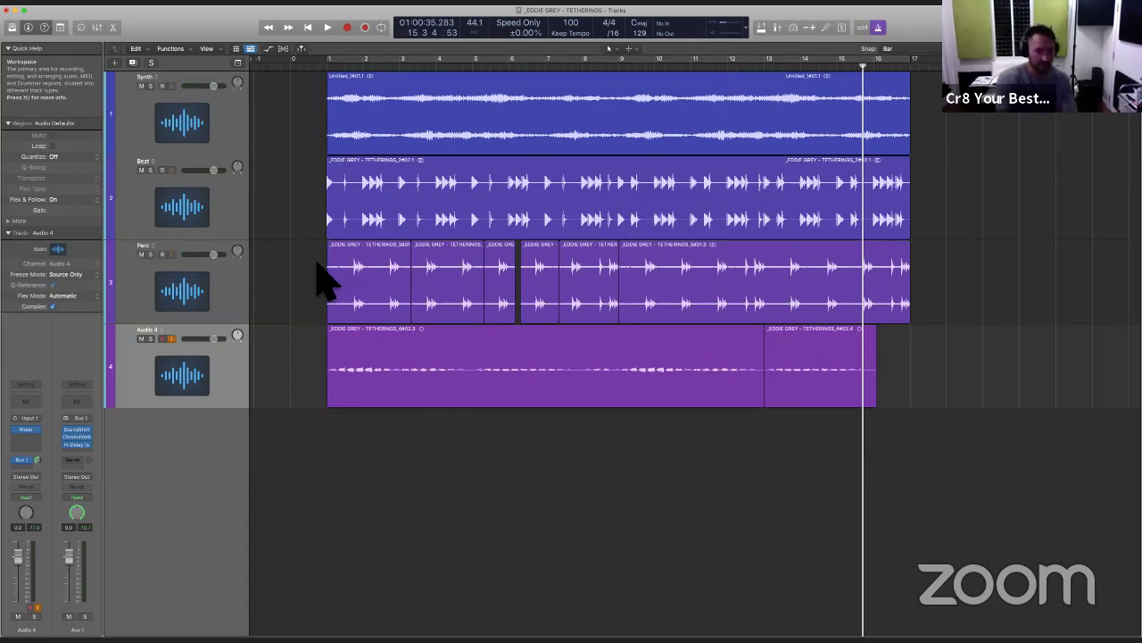
pyautogui.press('alt+super+n')
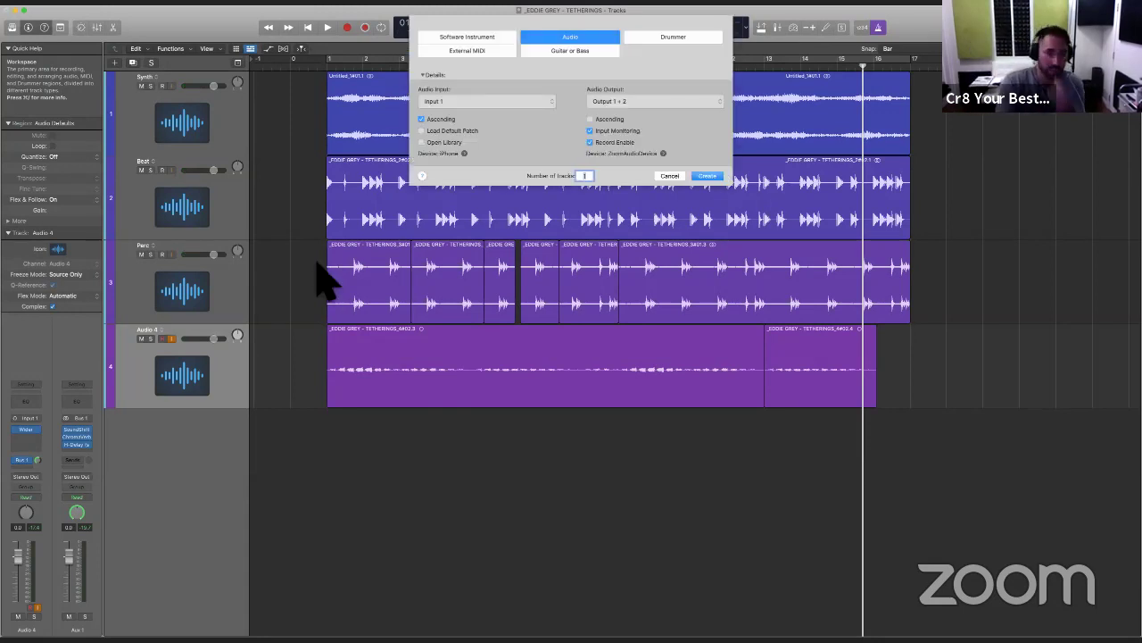
pyautogui.click(489, 101)
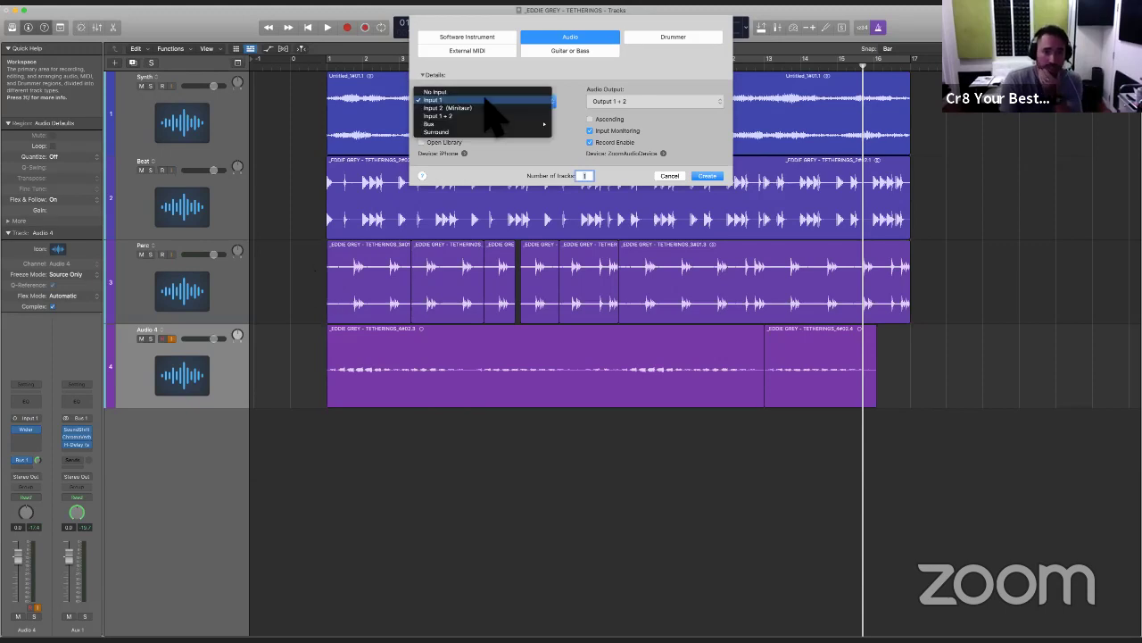
pyautogui.click(523, 100)
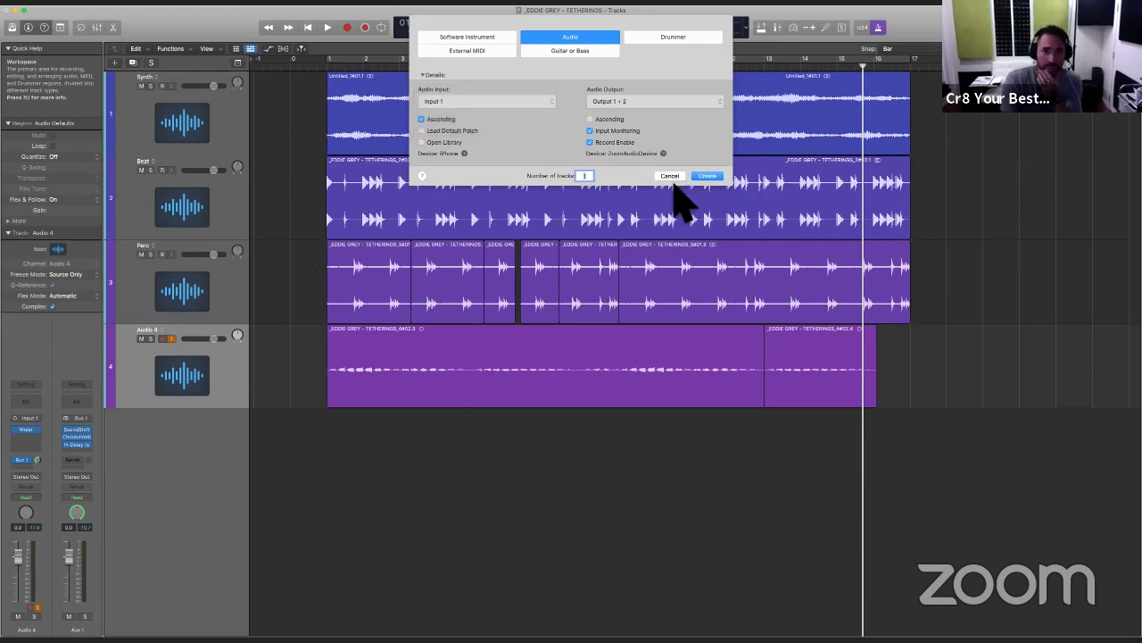
pyautogui.click(671, 176)
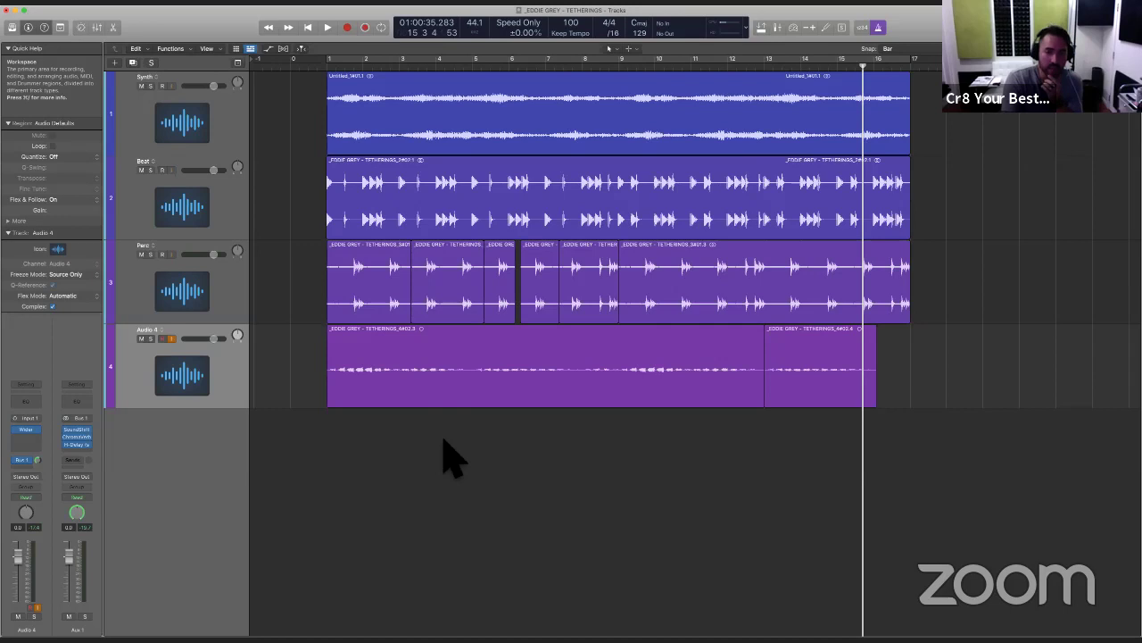
# Step: Change the audio input device to Universal Audio Thunderbolt, apply the change, and close the preferences
pyautogui.press('super+comma')
pyautogui.click(676, 379)
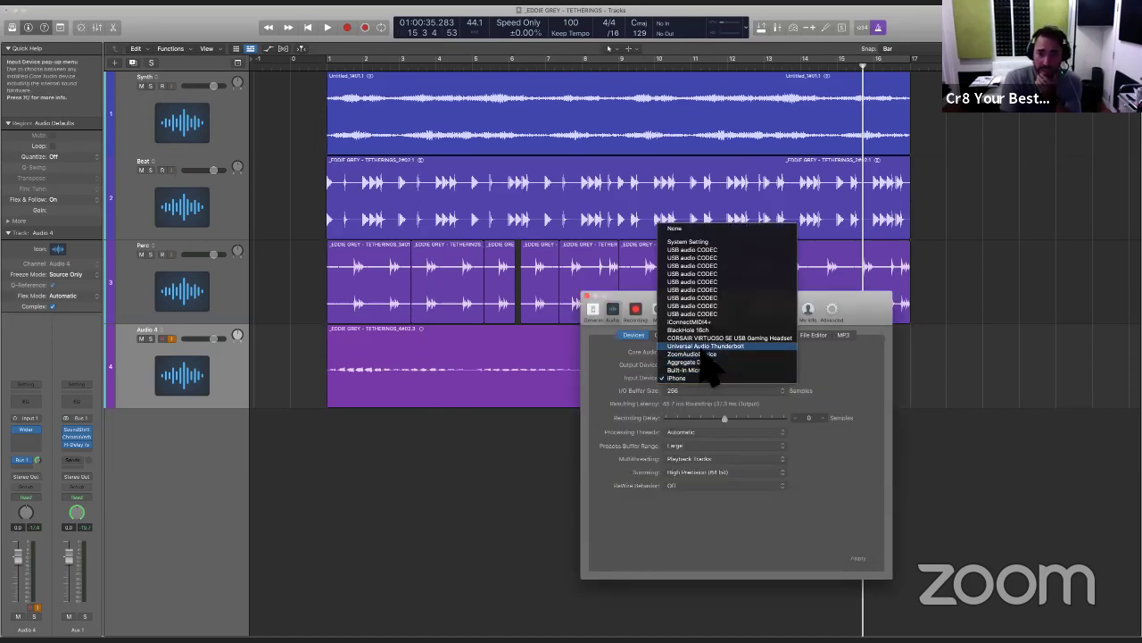
pyautogui.click(706, 347)
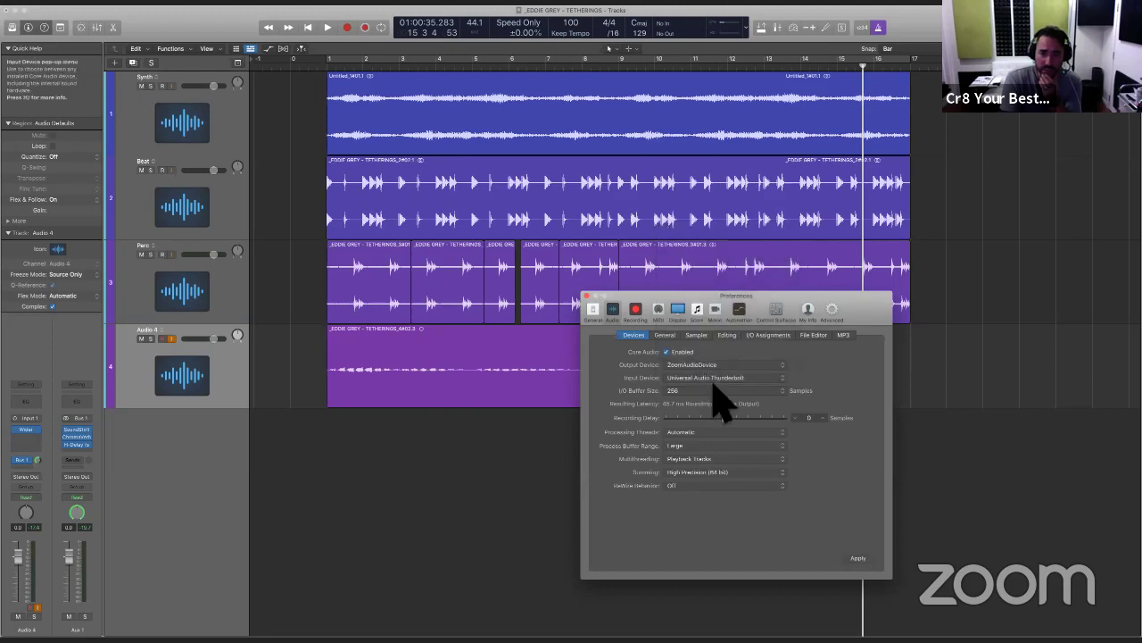
pyautogui.click(859, 558)
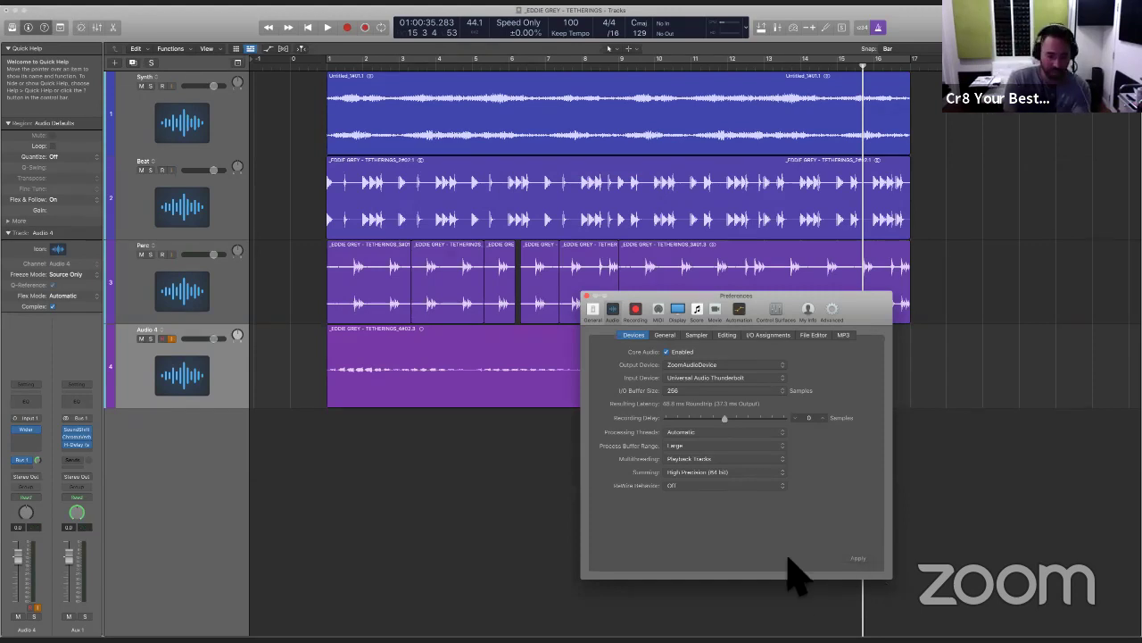
pyautogui.press('super+w')
# Step: Try to record a new take over the existing Audio 4 regions from the start of the project
pyautogui.press('Return')
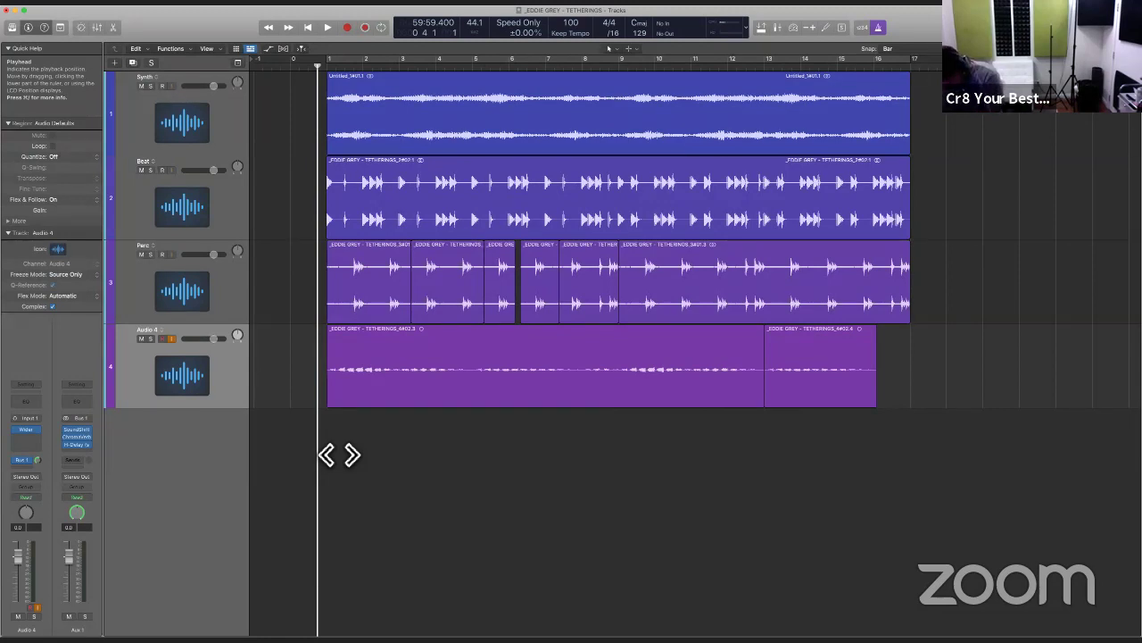
pyautogui.press('r')
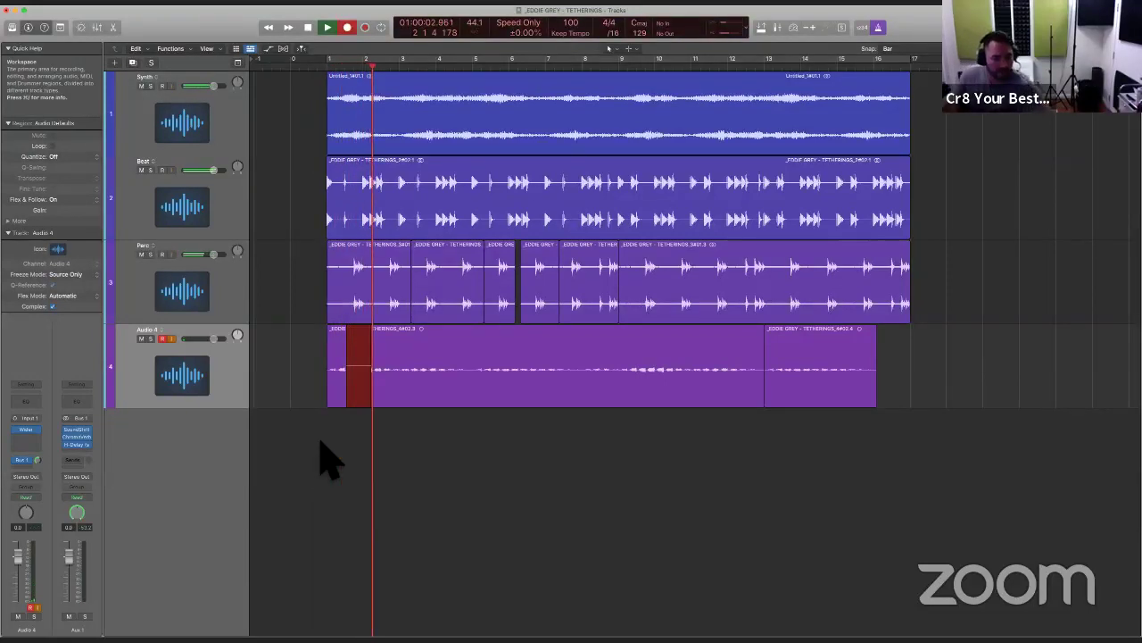
pyautogui.press('space')
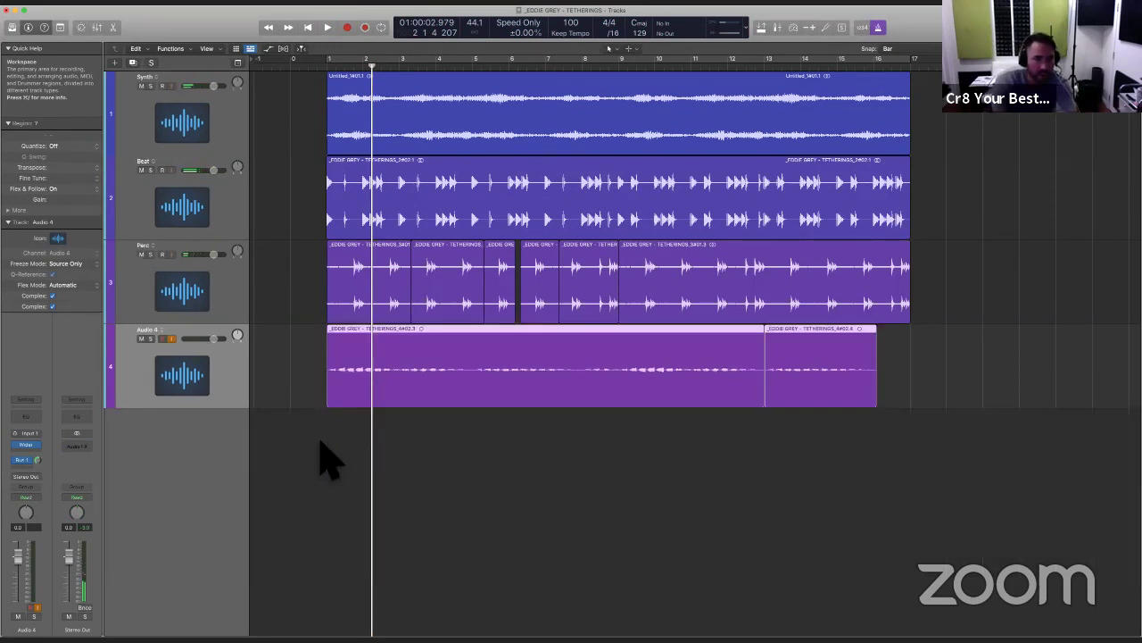
# Step: Create a new record-enabled audio track on Input 1 below Audio 4 and return the playhead to the project start
pyautogui.press('alt+super+n')
pyautogui.press('Return')
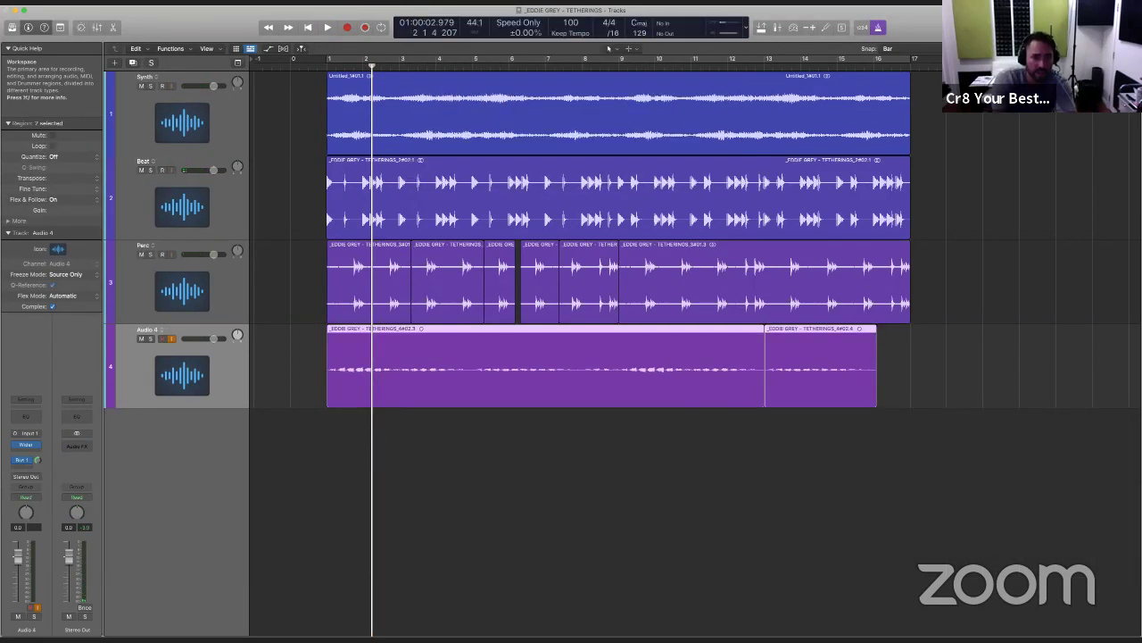
pyautogui.press('Return')
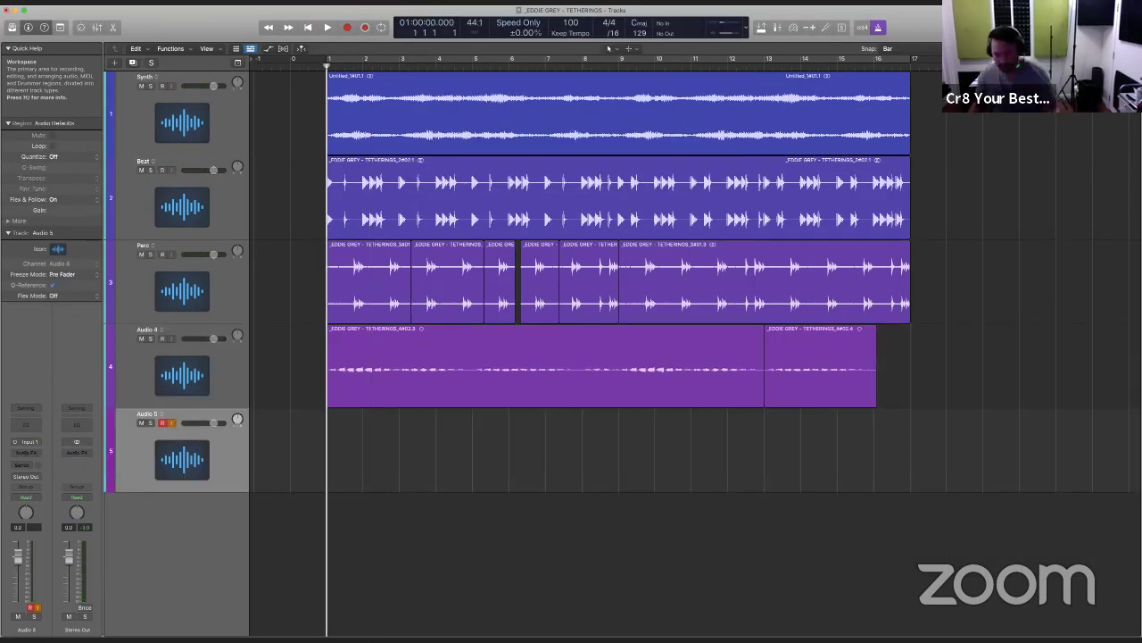
# Step: Record a test take on Audio 5, then delete its region together with the recorded audio file, keeping the track
pyautogui.press('r')
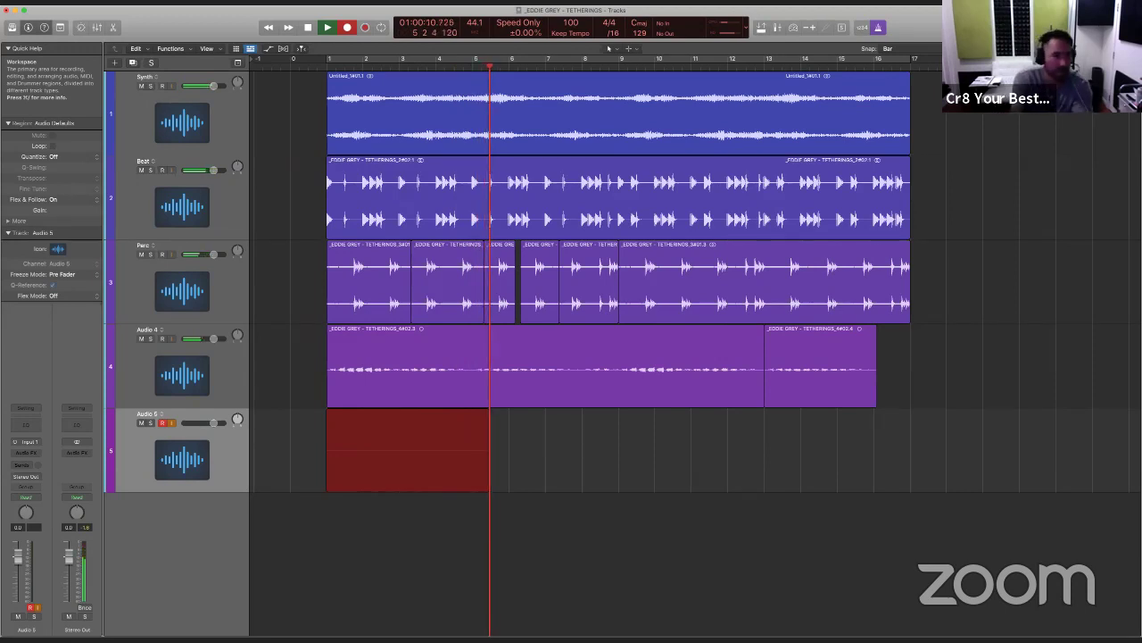
pyautogui.press('space')
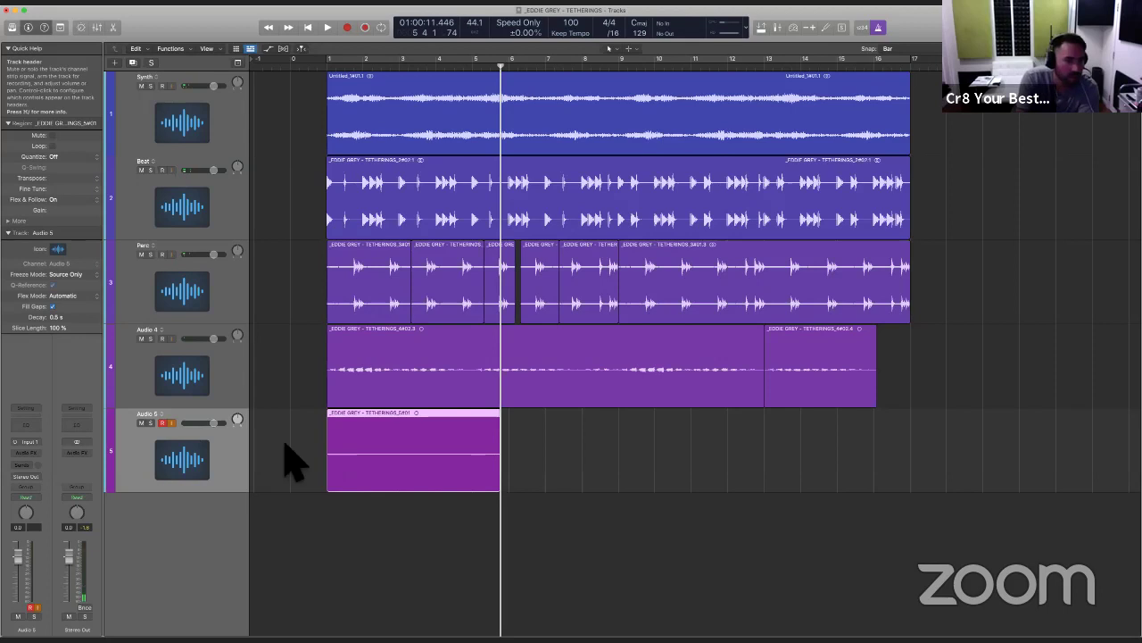
pyautogui.click(295, 460)
pyautogui.press('super+BackSpace')
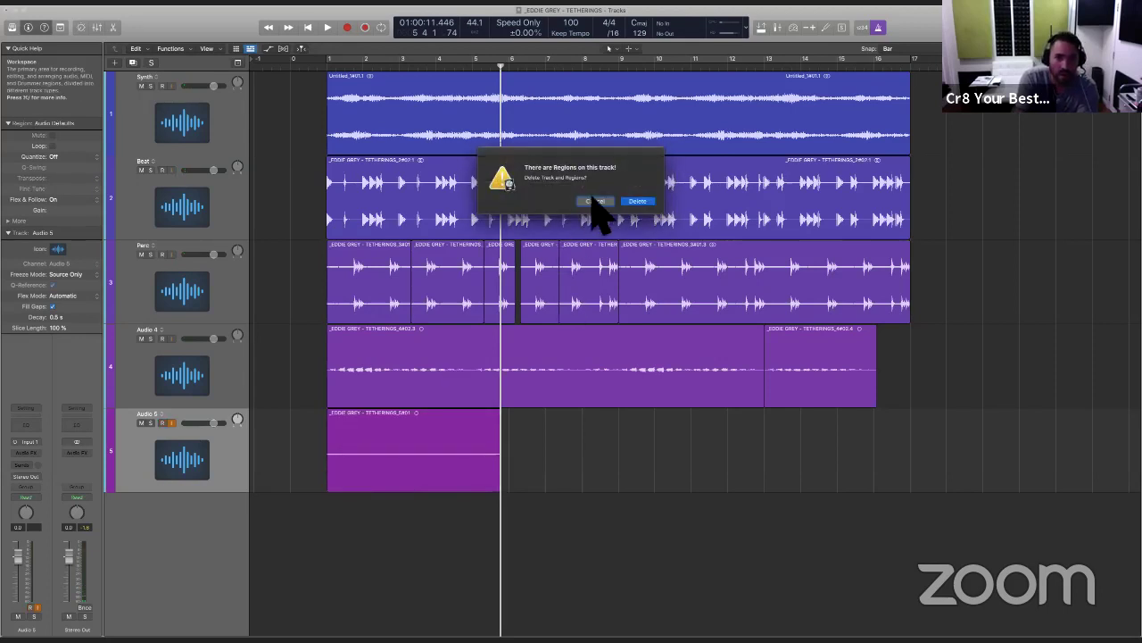
pyautogui.click(600, 203)
pyautogui.click(422, 451)
pyautogui.press('BackSpace')
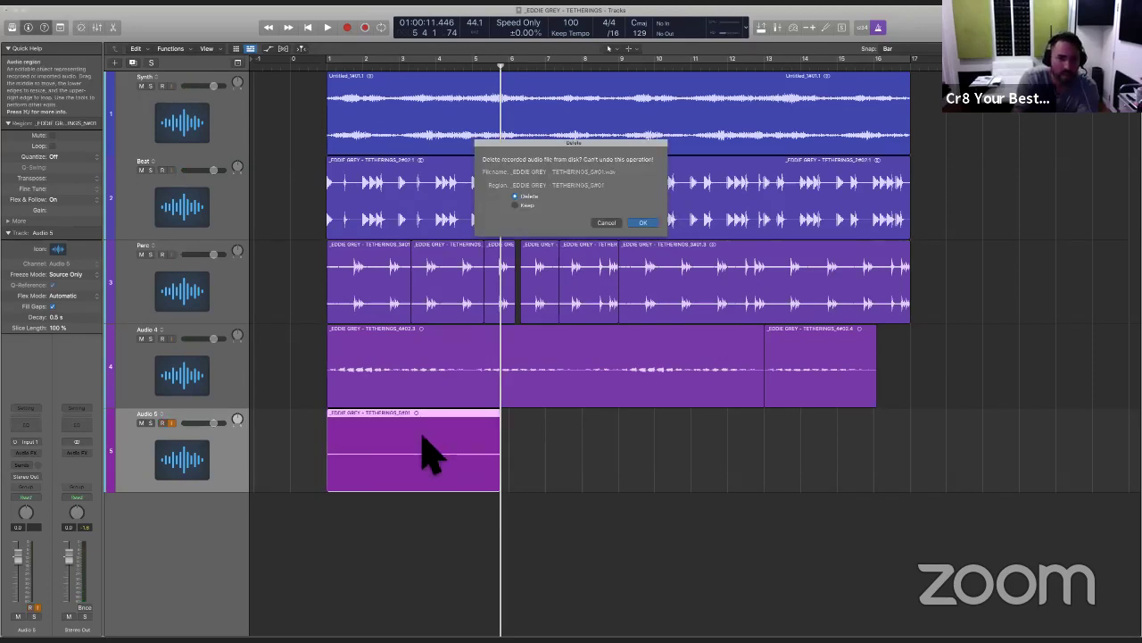
pyautogui.press('Return')
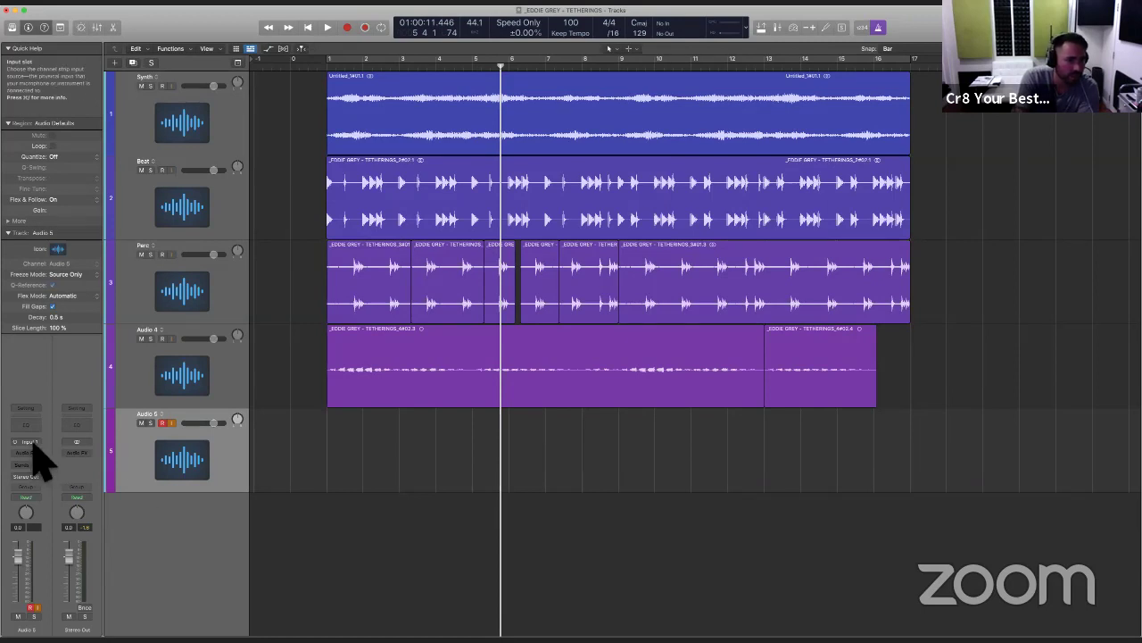
# Step: Switch Audio 5 to a stereo input and assign it Input 5-6 (MASCHINE)
pyautogui.click(31, 443)
pyautogui.moveTo(41, 469)
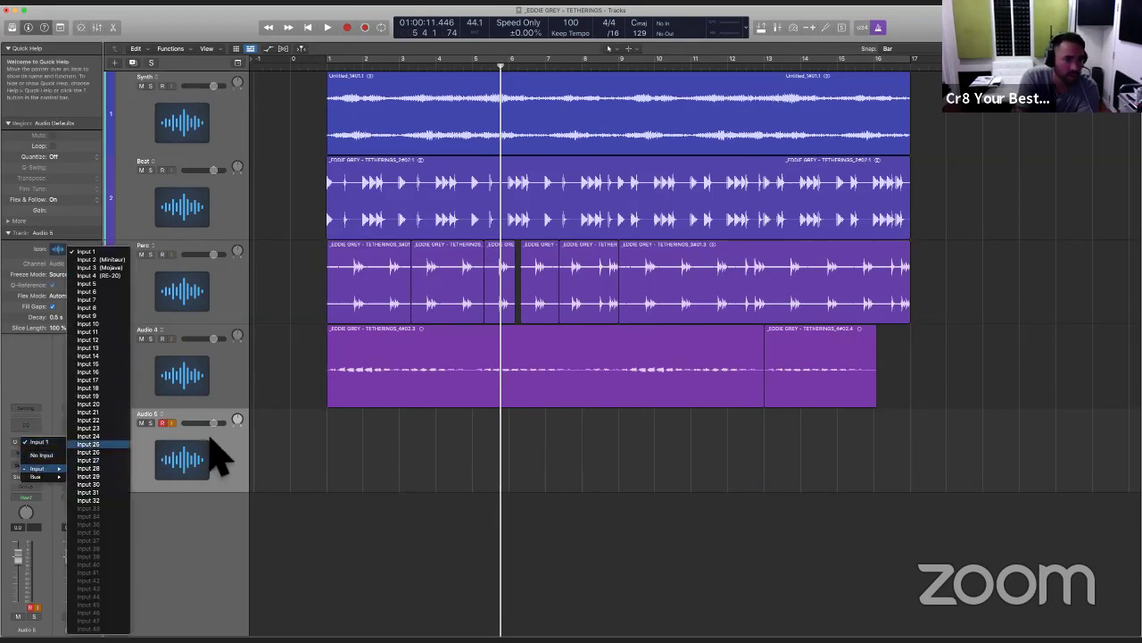
pyautogui.click(218, 459)
pyautogui.click(24, 445)
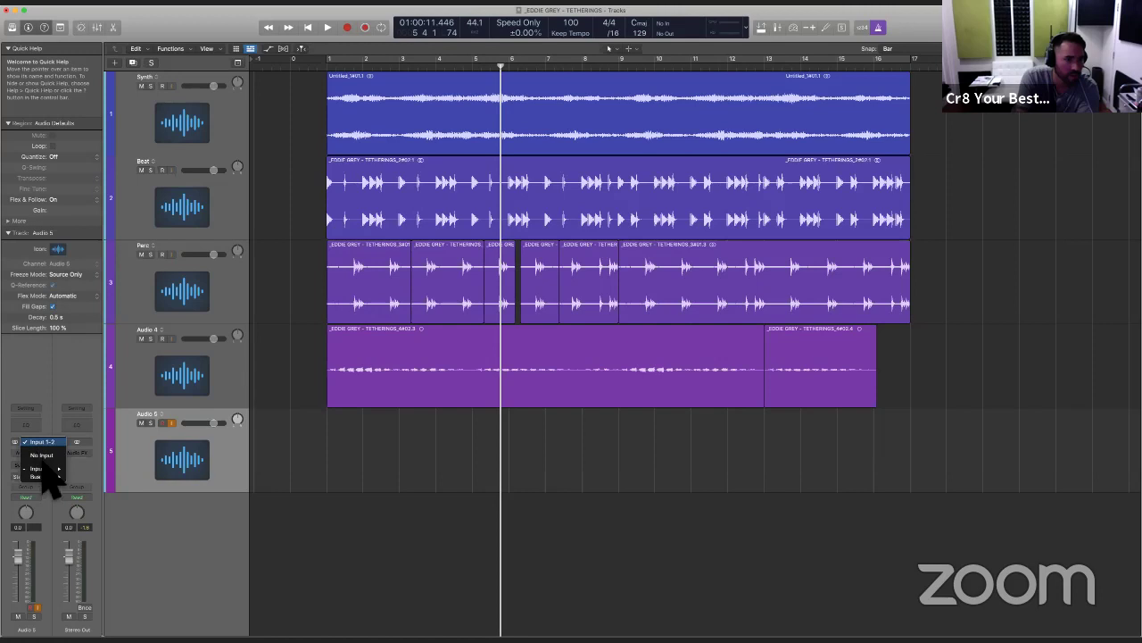
pyautogui.moveTo(45, 471)
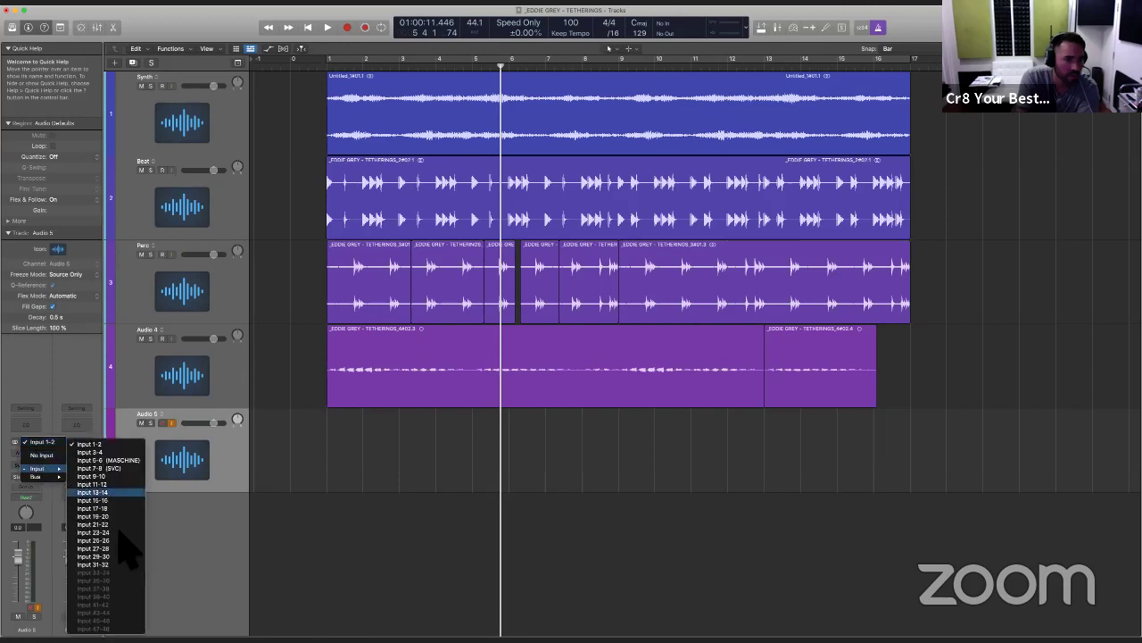
pyautogui.click(125, 460)
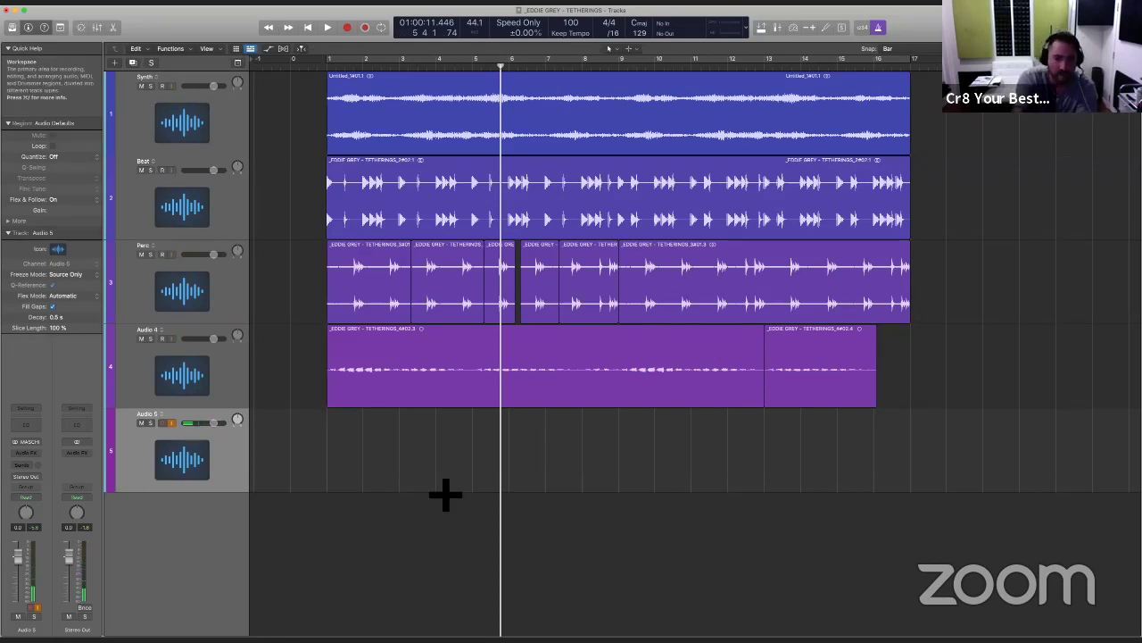
# Step: Turn off Software Monitoring in the general audio preferences and close the Preferences window
pyautogui.press('super+comma')
pyautogui.click(667, 336)
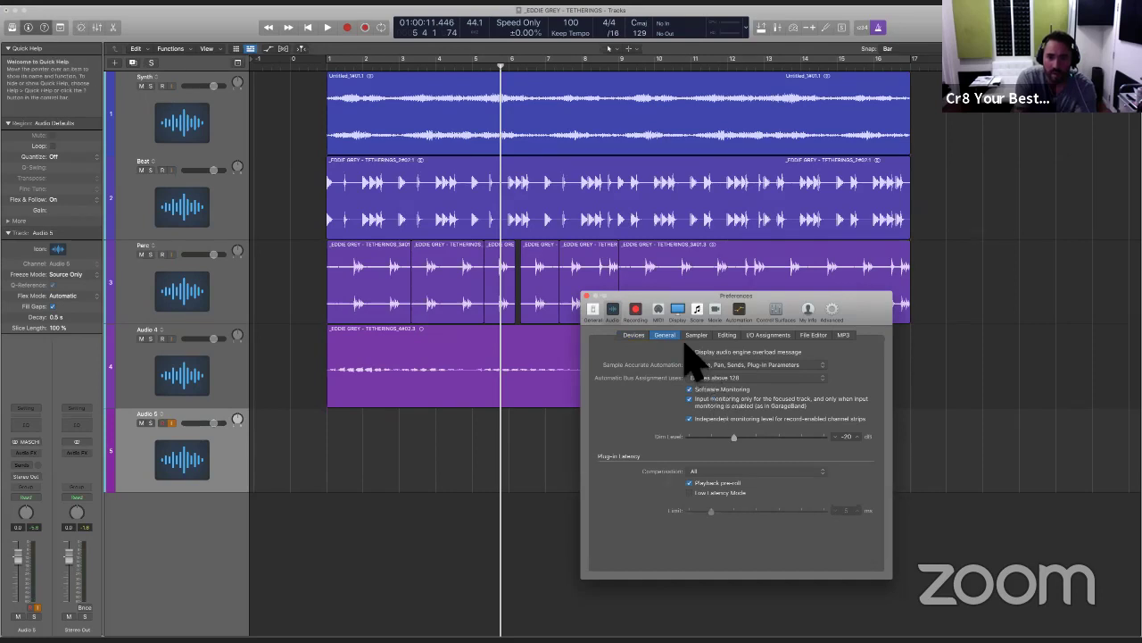
pyautogui.click(634, 336)
pyautogui.click(596, 312)
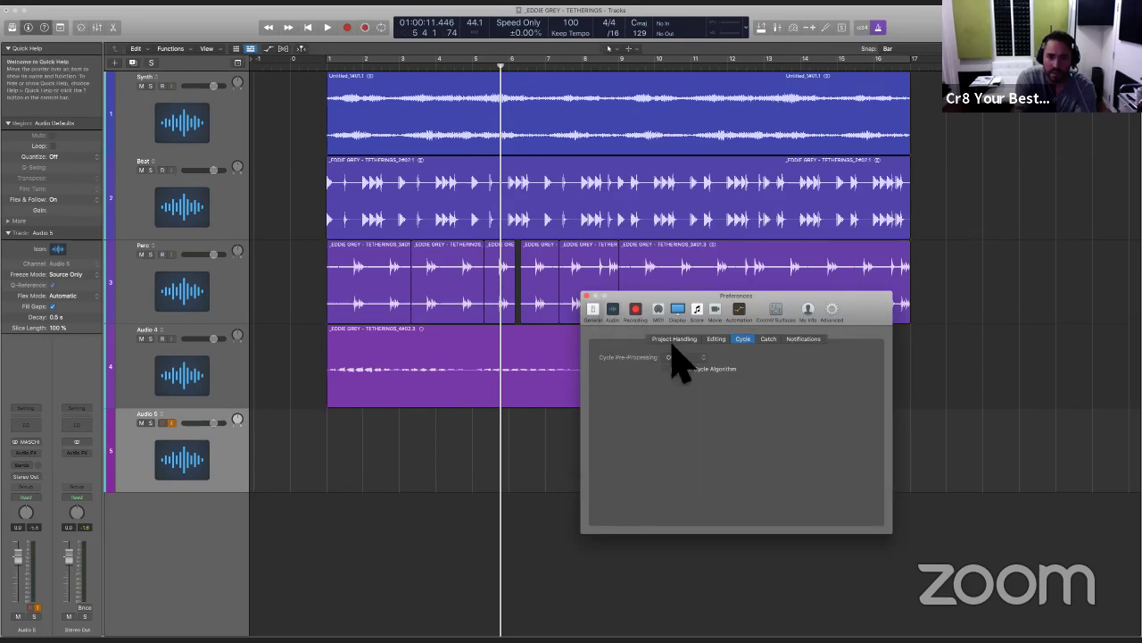
pyautogui.click(716, 339)
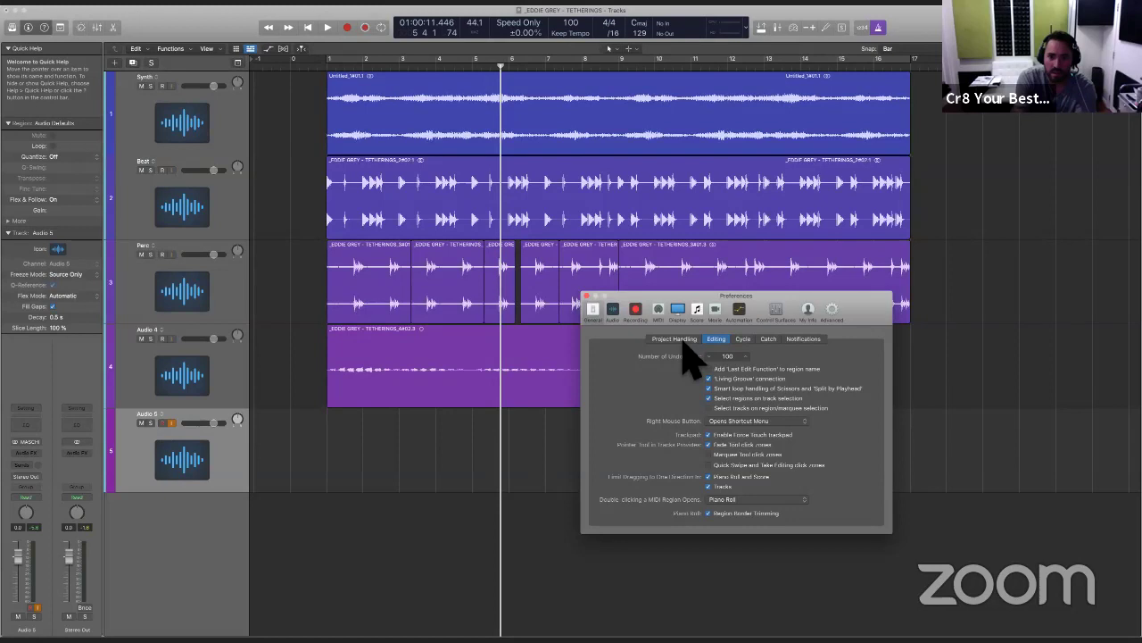
pyautogui.click(678, 340)
pyautogui.click(615, 313)
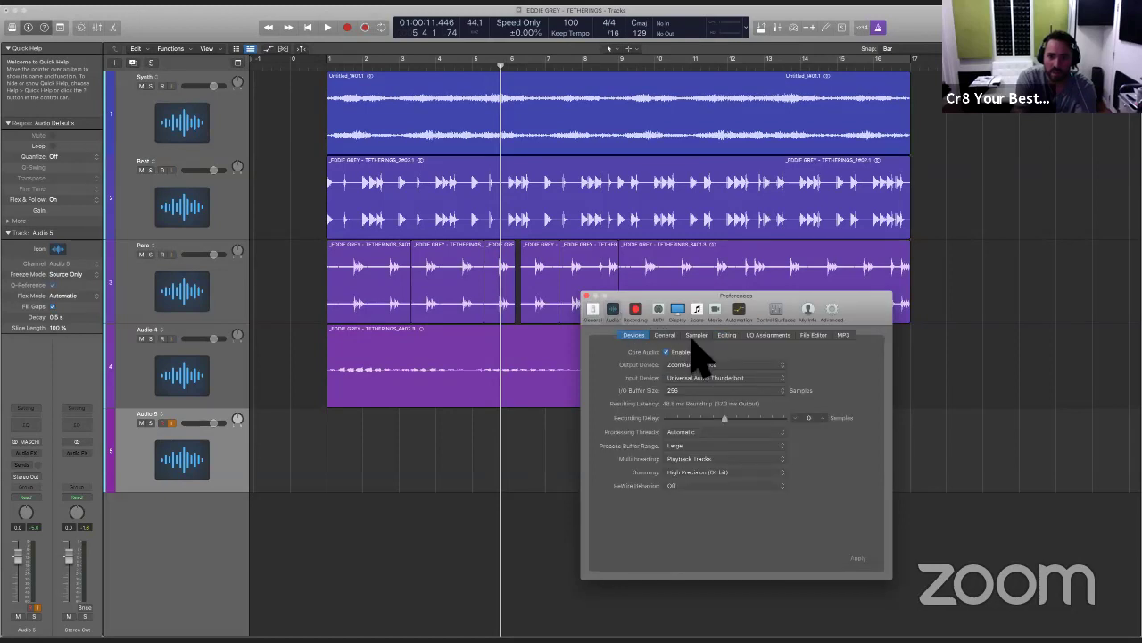
pyautogui.click(665, 335)
pyautogui.click(707, 389)
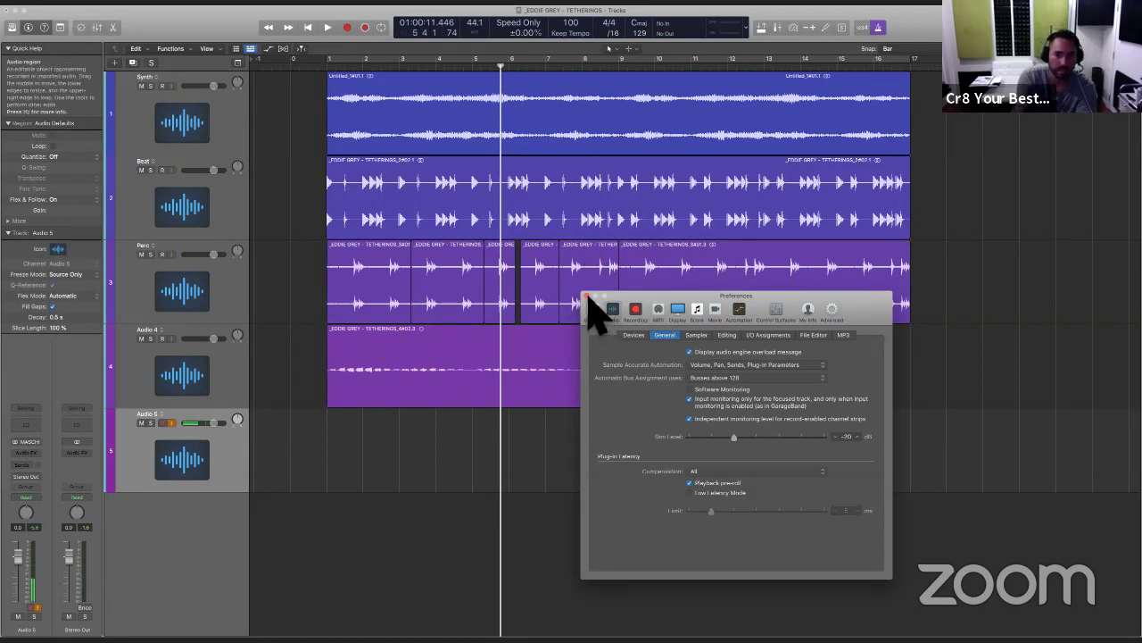
pyautogui.press('super+w')
# Step: Record a new take on Audio 5 from the project start to just past bar 9
pyautogui.press('Return')
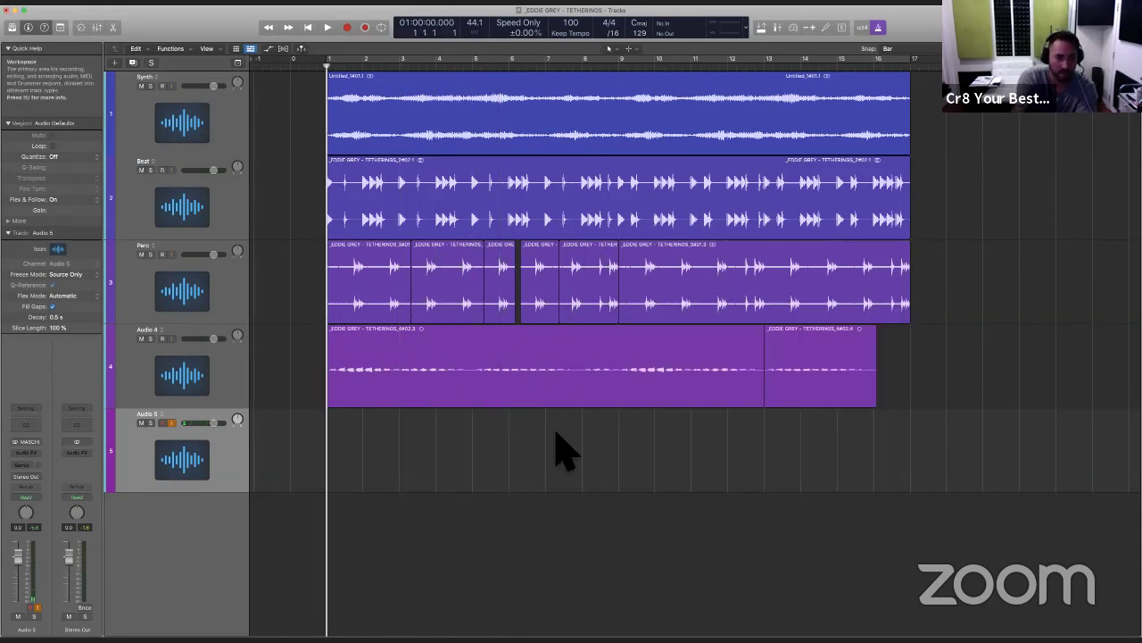
pyautogui.press('r')
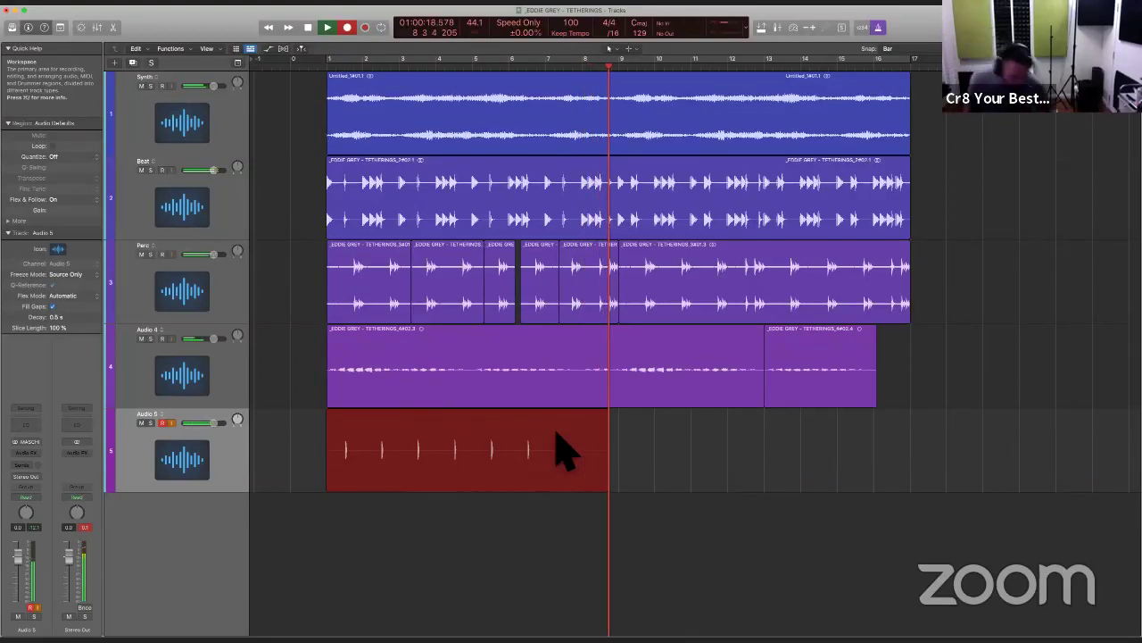
pyautogui.press('space')
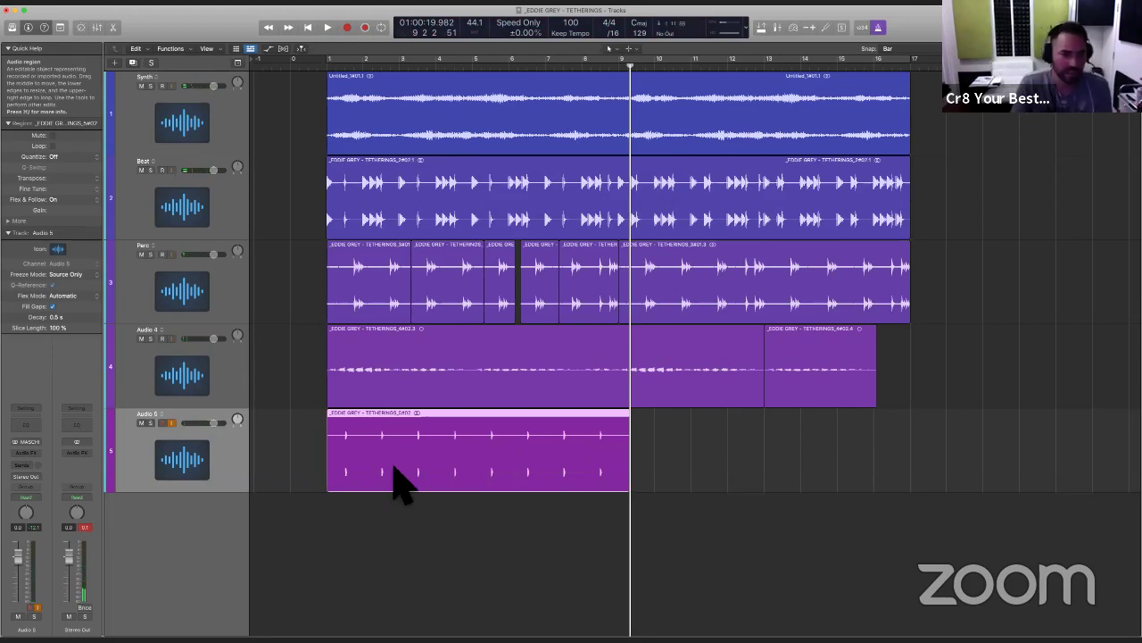
# Step: Quantize the recorded Audio 5 region to 1/8 Note and inspect its first hits up close
pyautogui.click(77, 155)
pyautogui.click(342, 410)
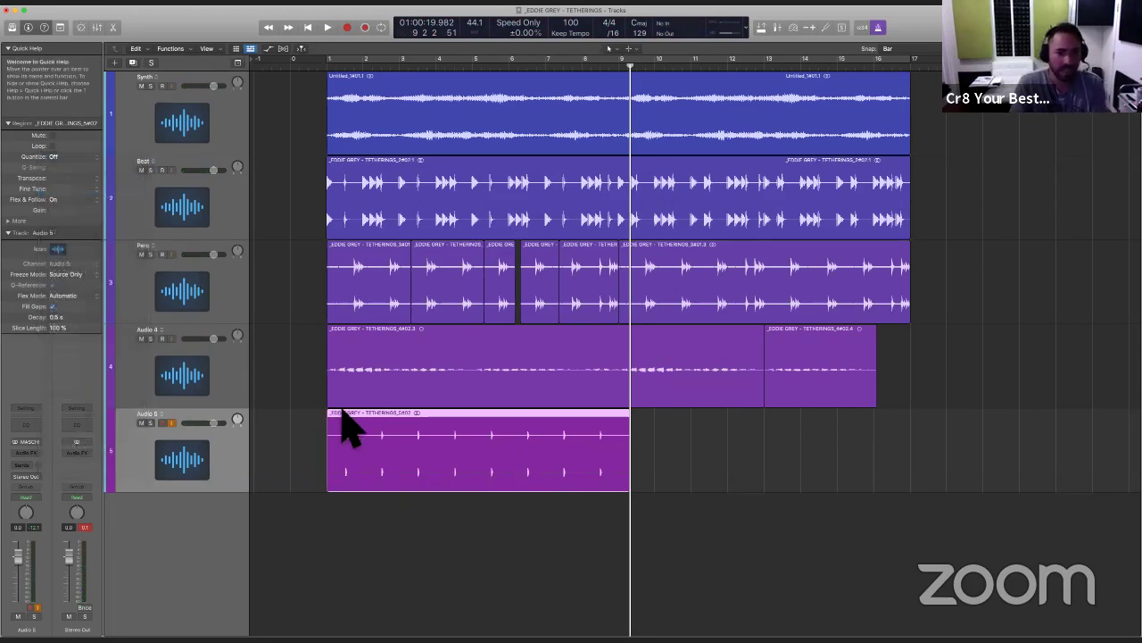
pyautogui.press('Return')
pyautogui.moveTo(301, 383); pyautogui.dragTo(745, 527)
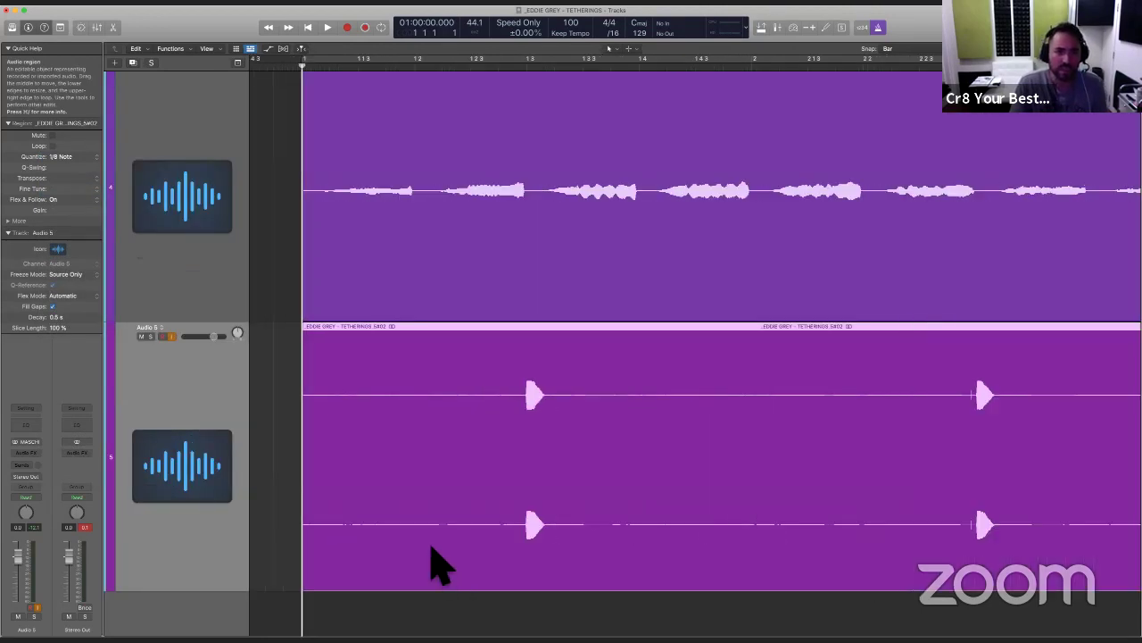
pyautogui.scroll(1, 430, 546)
pyautogui.scroll(-2, 430, 546)
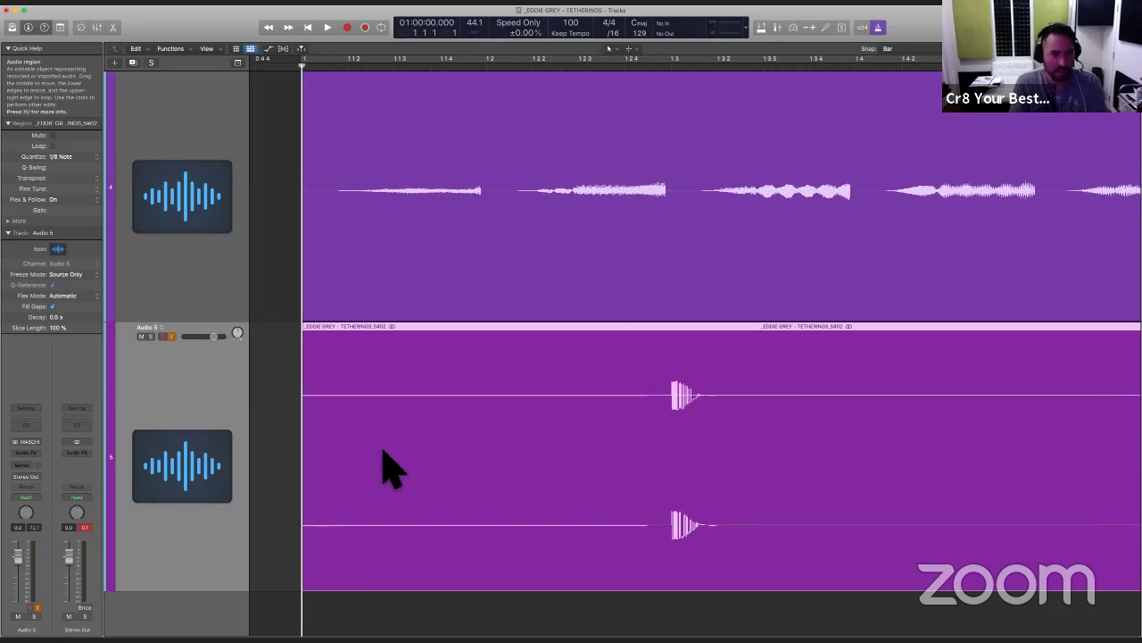
# Step: Turn on Flex view and move the Audio 5 track directly below the Beat track
pyautogui.press('super+f')
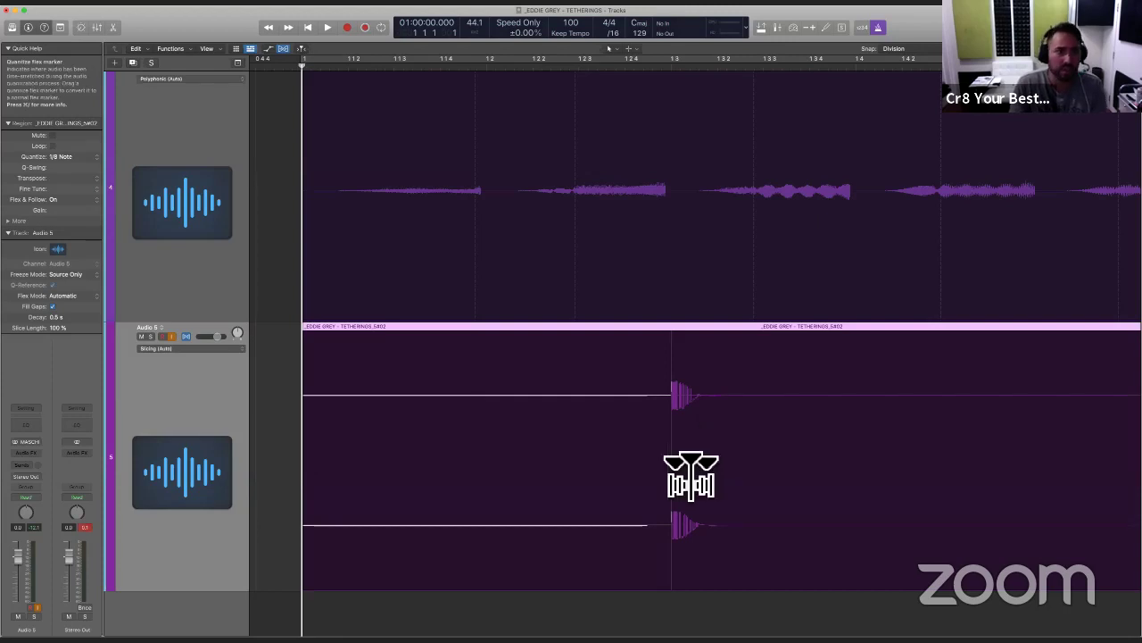
pyautogui.scroll(4, 388, 403)
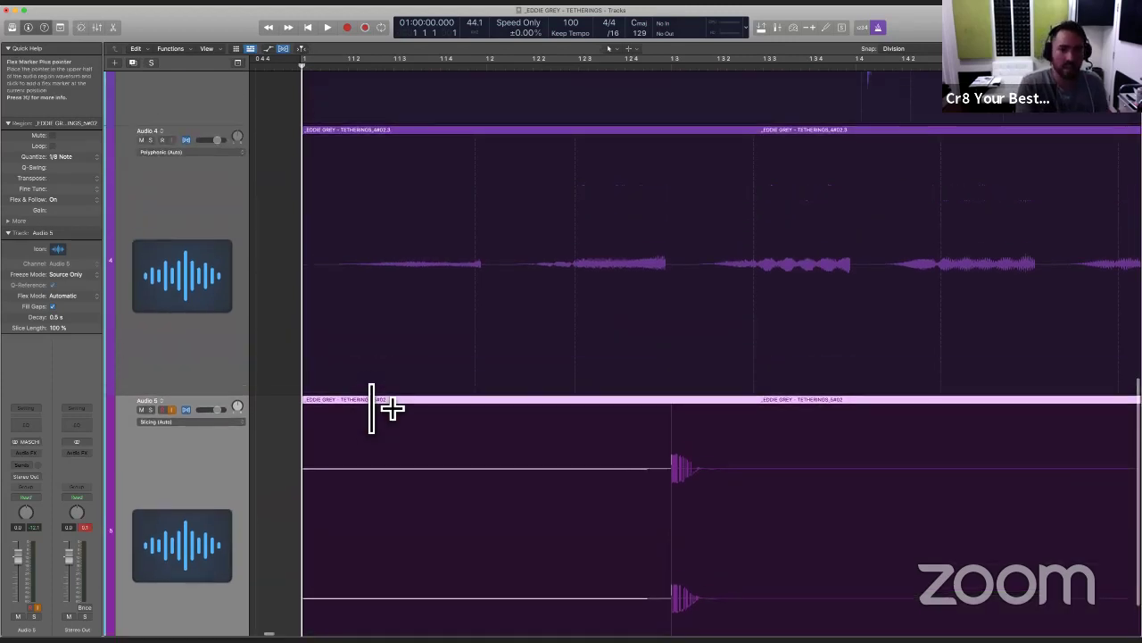
pyautogui.scroll(-5, 393, 408)
pyautogui.moveTo(206, 549); pyautogui.dragTo(207, 276)
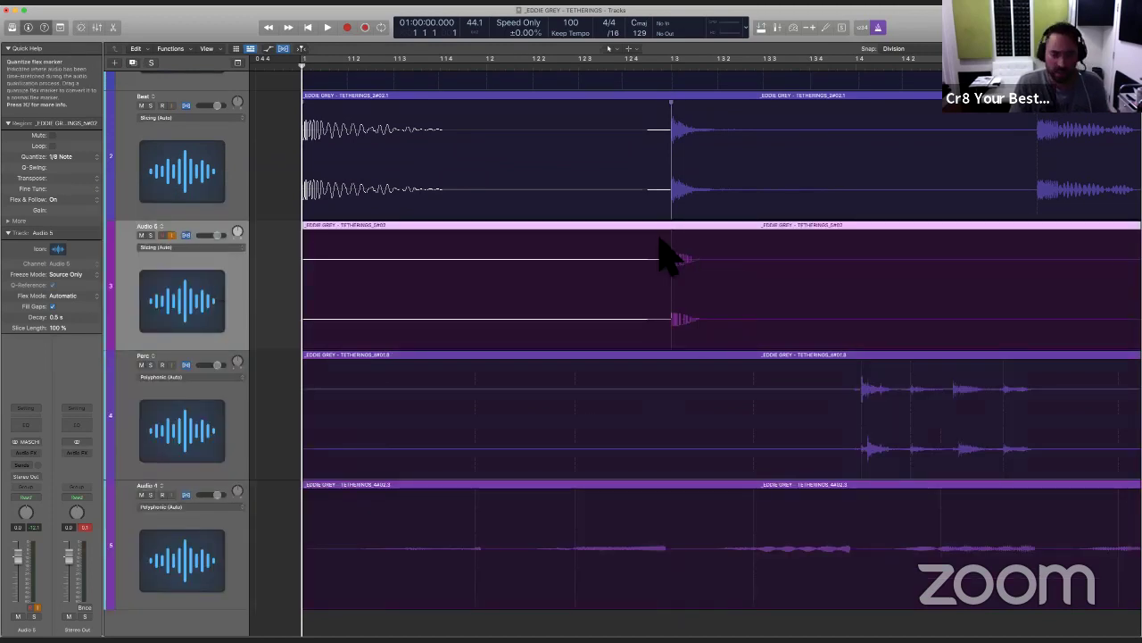
# Step: Compare the Beat and Audio 5 hits, then flex the Beat hit near 3 3 into line with the Audio 5 hit
pyautogui.moveTo(607, 100); pyautogui.dragTo(855, 337)
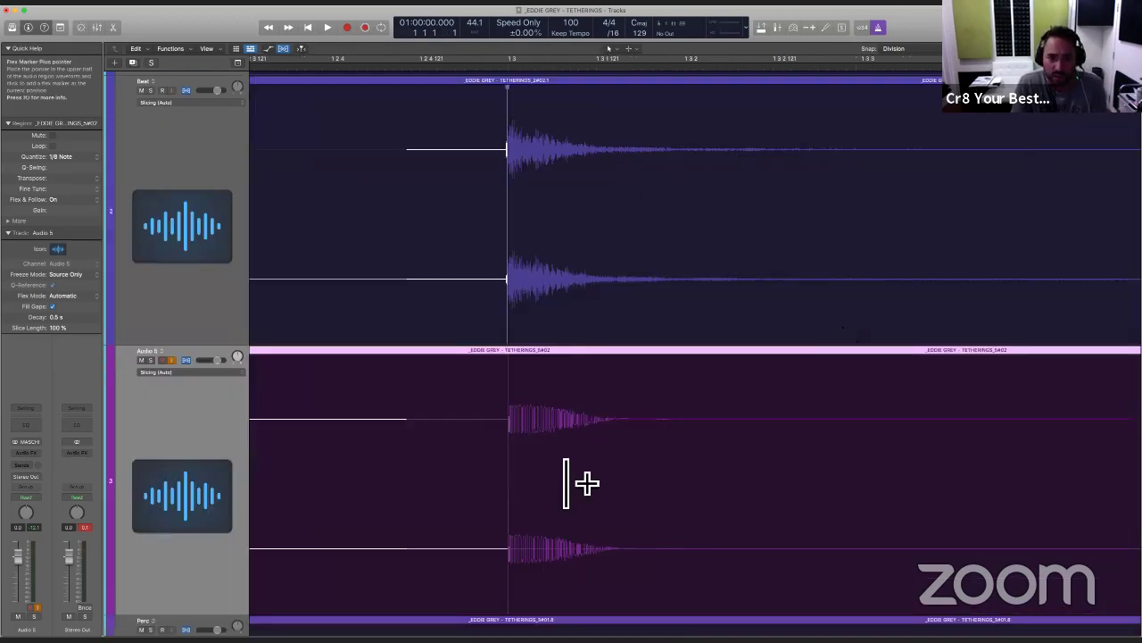
pyautogui.press('super+Left')
pyautogui.press('super+Left')
pyautogui.press('super+Left')
pyautogui.hscroll(5, 633, 477)
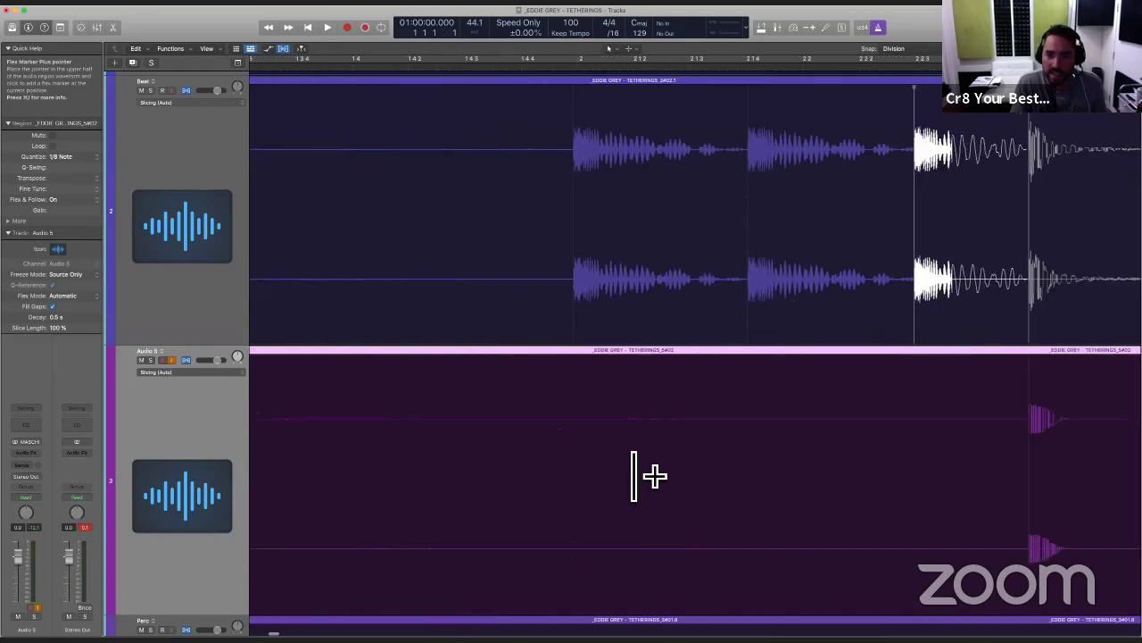
pyautogui.hscroll(10, 835, 487)
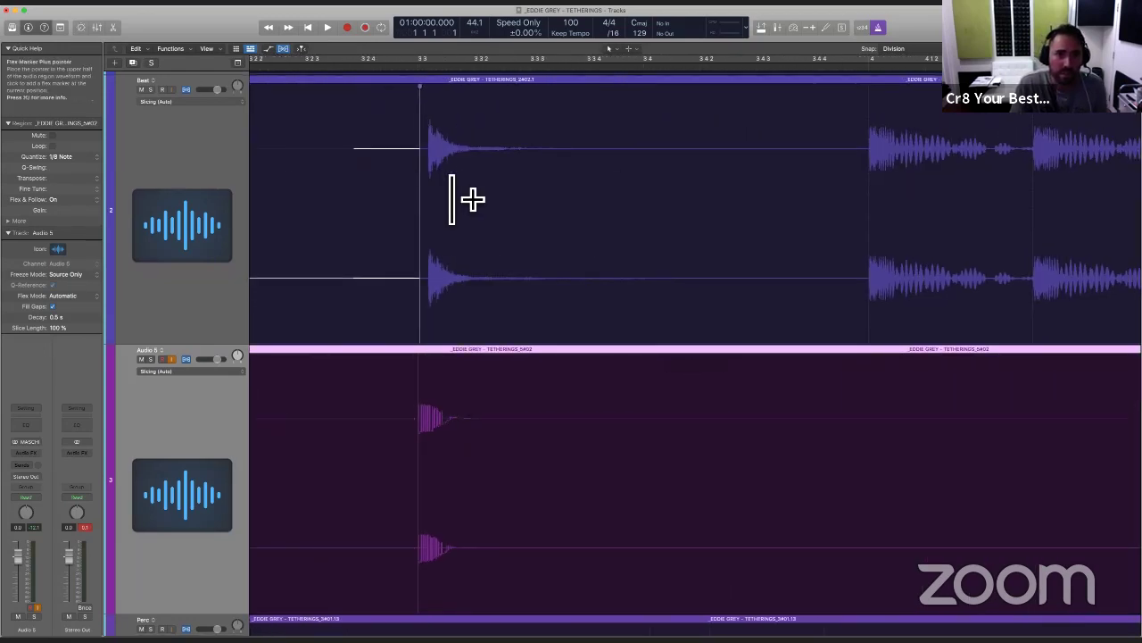
pyautogui.click(448, 161)
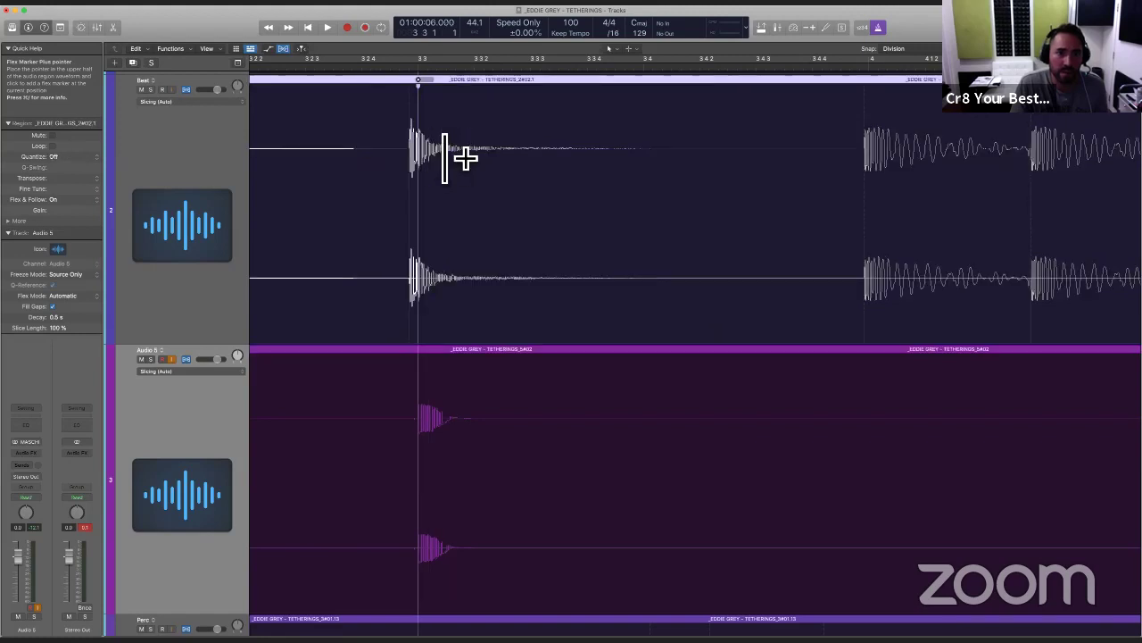
pyautogui.moveTo(448, 167); pyautogui.dragTo(449, 170)
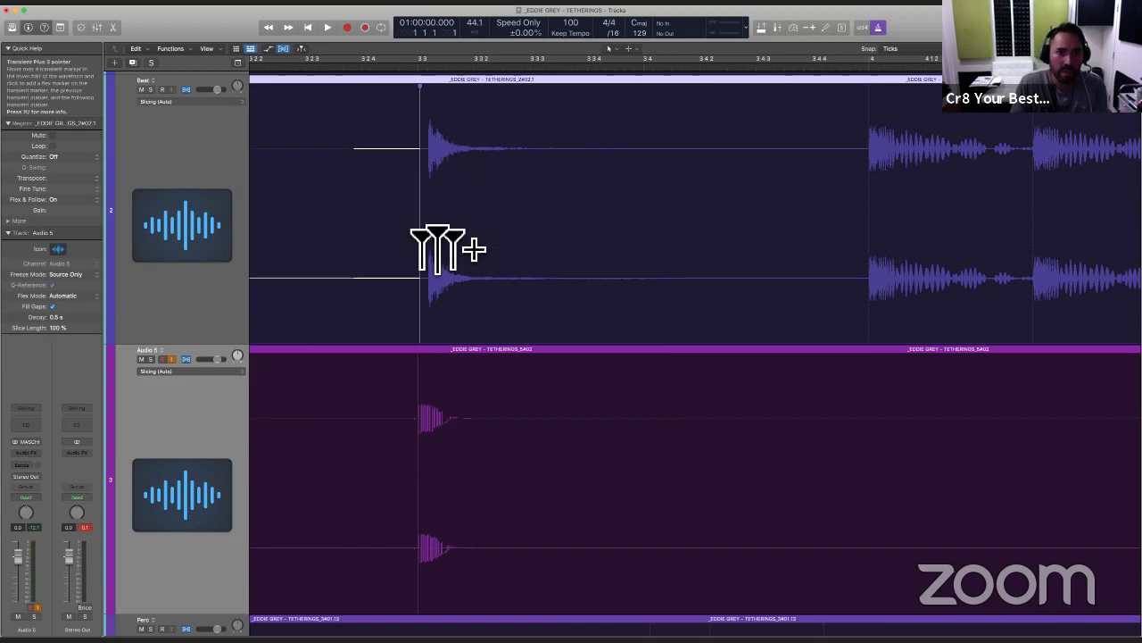
pyautogui.moveTo(440, 254)
pyautogui.mouseDown()
pyautogui.moveTo(428, 255)
pyautogui.moveTo(446, 255)
pyautogui.mouseUp()
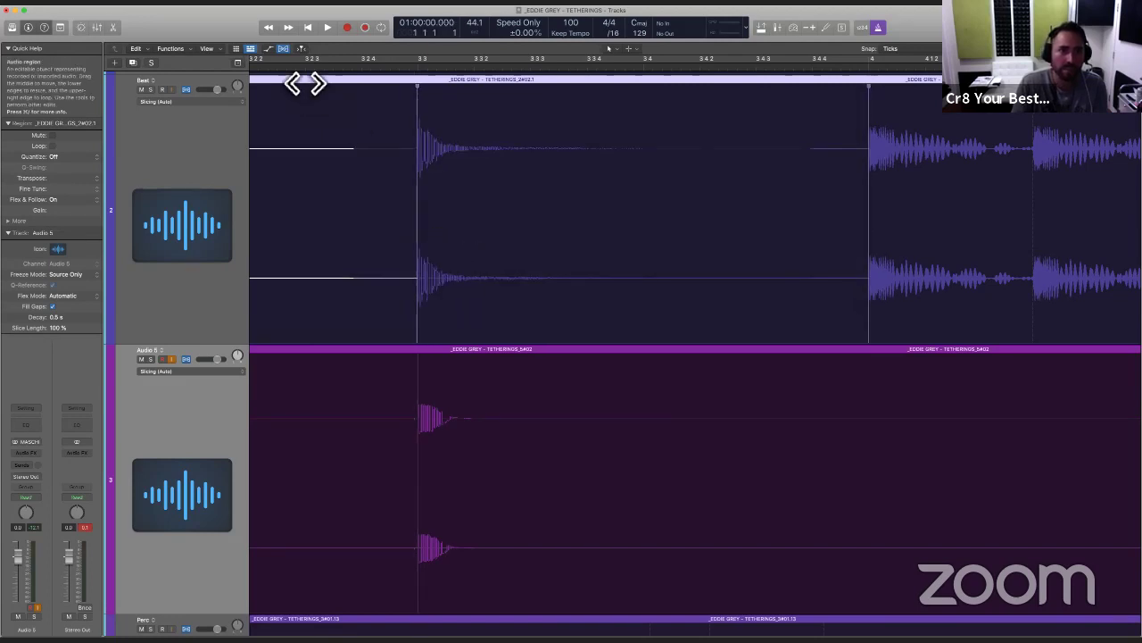
# Step: Play back the adjusted Beat passage and turn off Flex view
pyautogui.press('space')
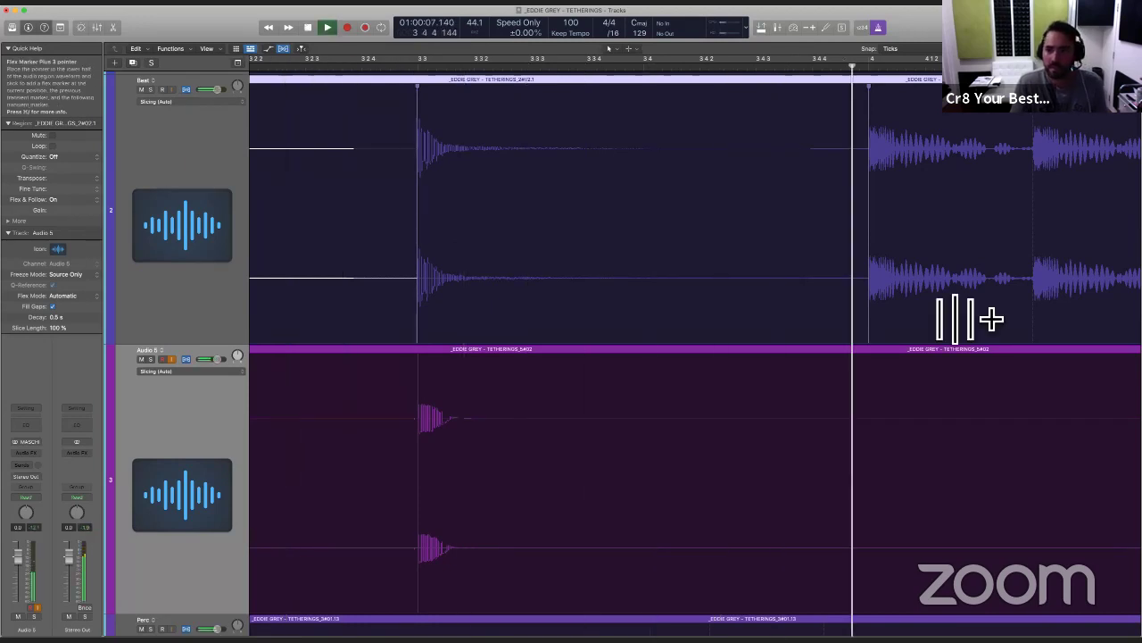
pyautogui.press('super+Left')
pyautogui.press('super+Left')
pyautogui.press('super+Left')
pyautogui.press('super+Left')
pyautogui.press('super+Left')
pyautogui.press('space')
pyautogui.press('super+f')
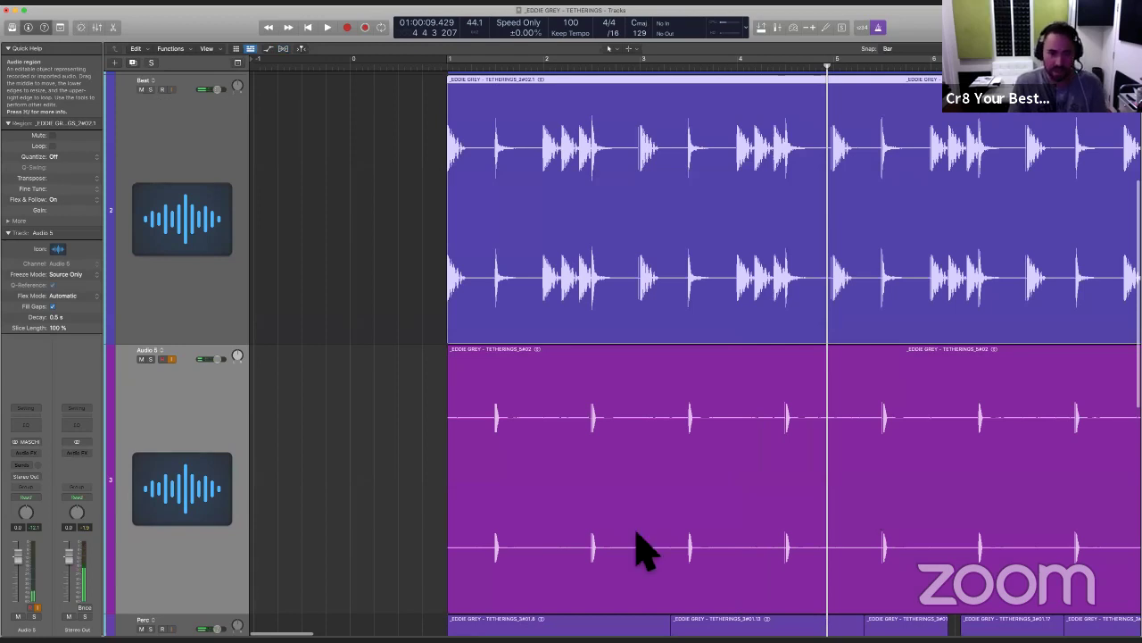
pyautogui.click(548, 458)
pyautogui.keyDown('super'); pyautogui.doubleClick(648, 475); pyautogui.keyUp('super')
pyautogui.press('super+z')
pyautogui.press('super+z')
# Step: Split the Audio 5 region into one-bar segments with the Scissors tool, then return to the Pointer tool and clear the selection
pyautogui.click(378, 413)
pyautogui.press('t')
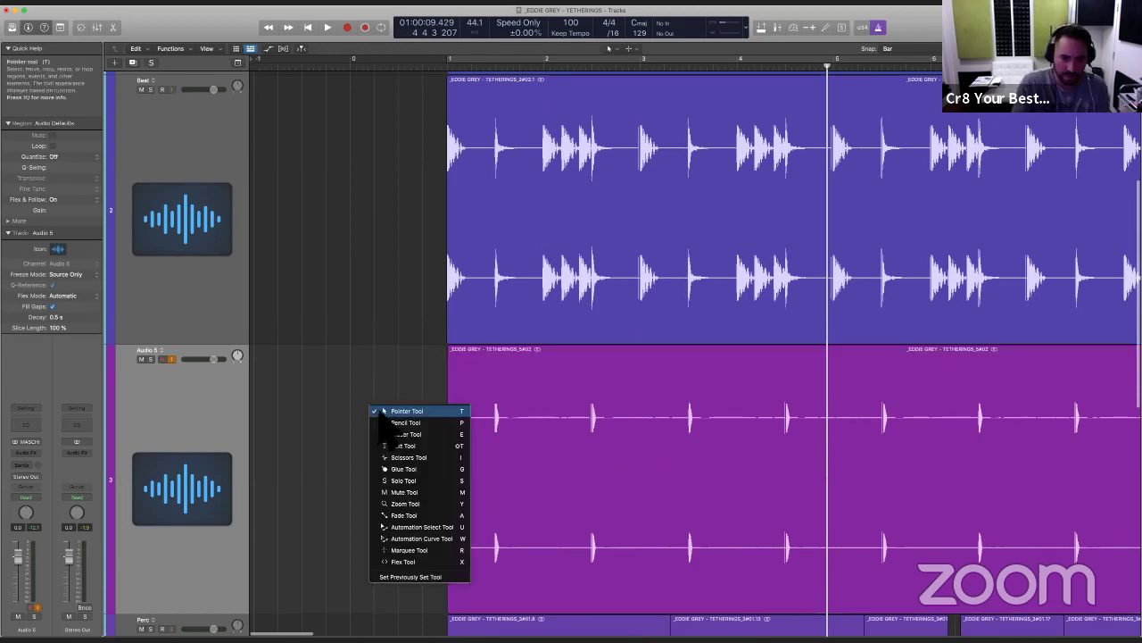
pyautogui.press('r')
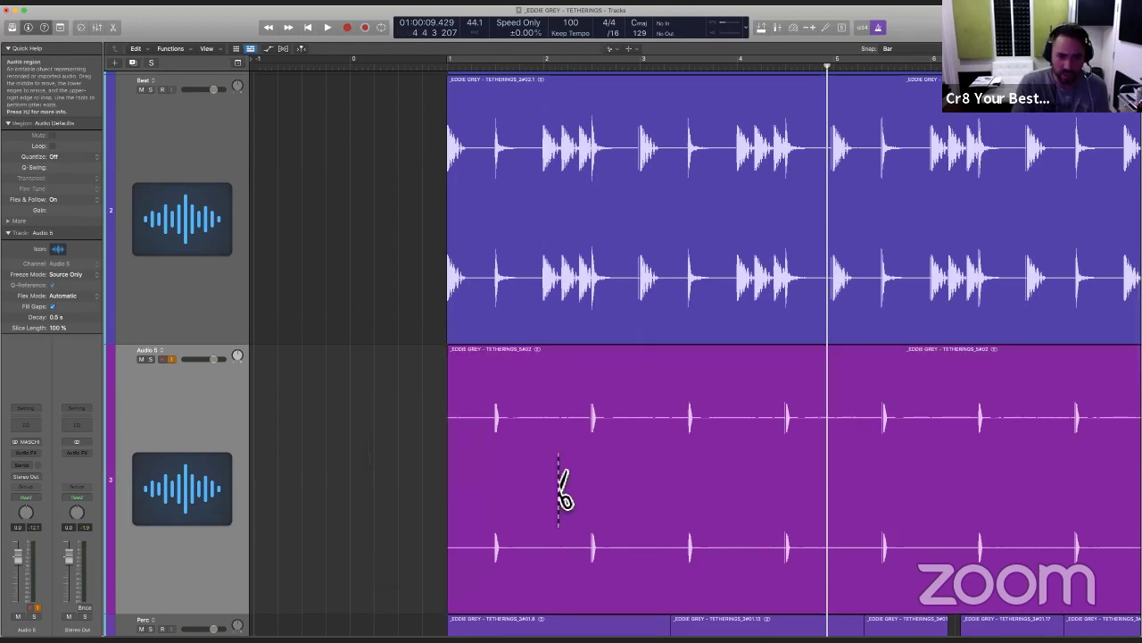
pyautogui.keyDown('alt'); pyautogui.click(559, 489); pyautogui.keyUp('alt')
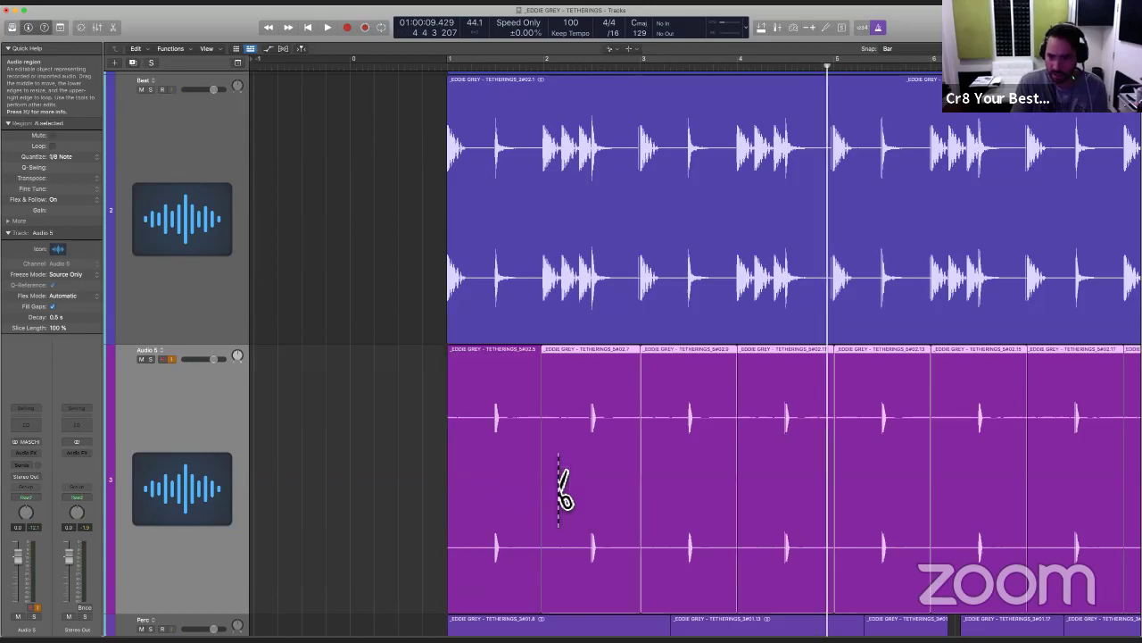
pyautogui.press('t')
pyautogui.press('t')
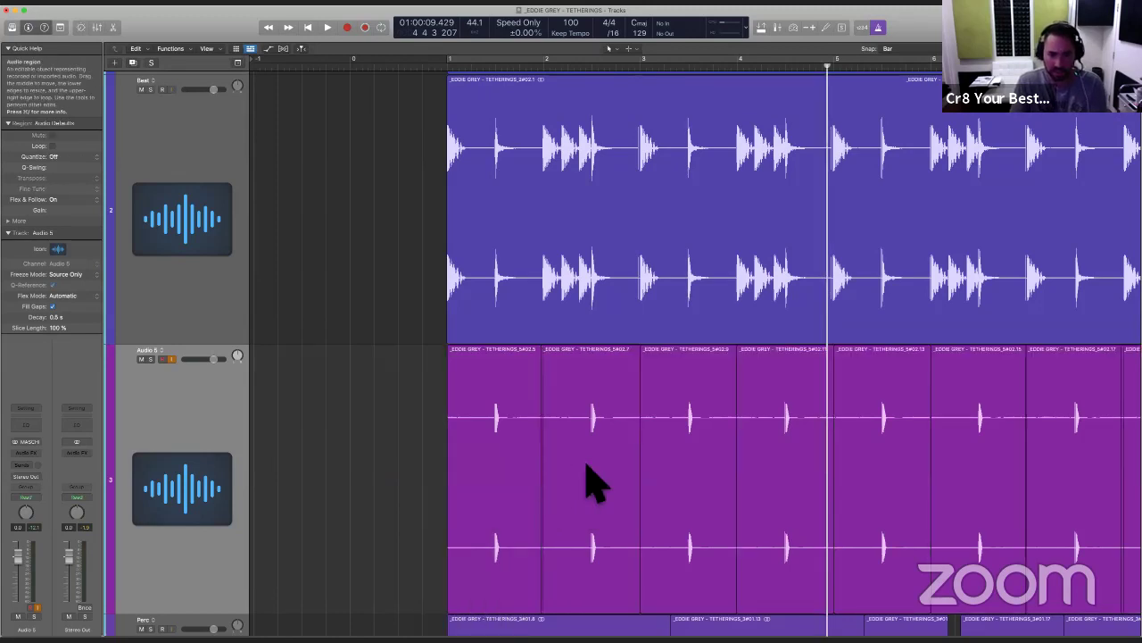
# Step: Delete the Audio 5 segments in bars 2, 4 and 6
pyautogui.click(586, 483)
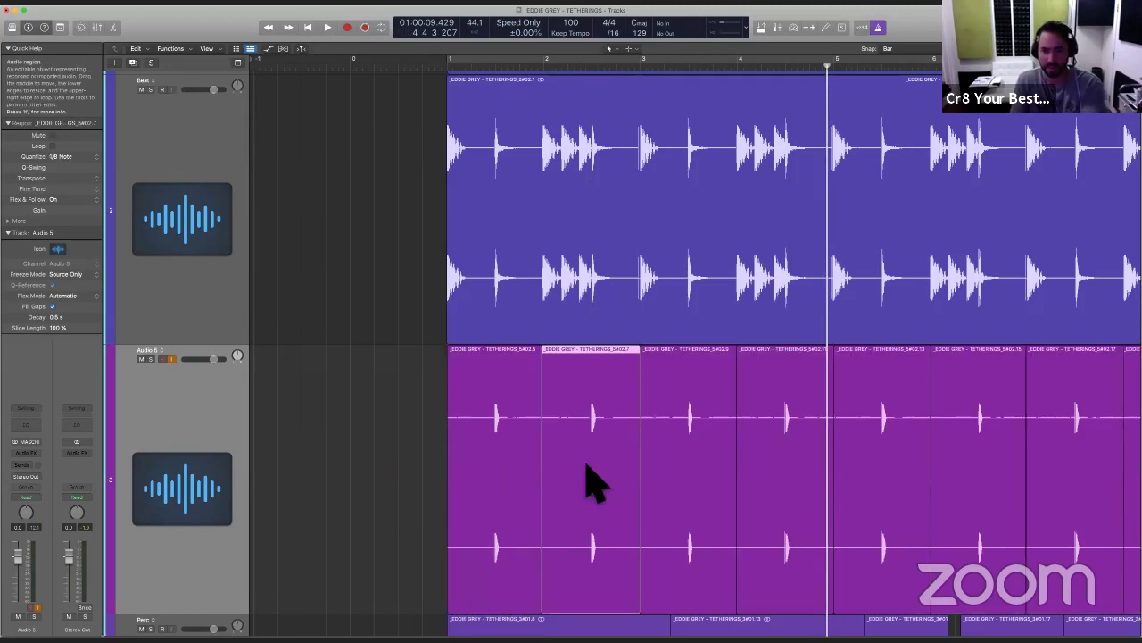
pyautogui.press('Delete')
pyautogui.click(776, 471)
pyautogui.press('Delete')
pyautogui.click(972, 473)
pyautogui.press('Delete')
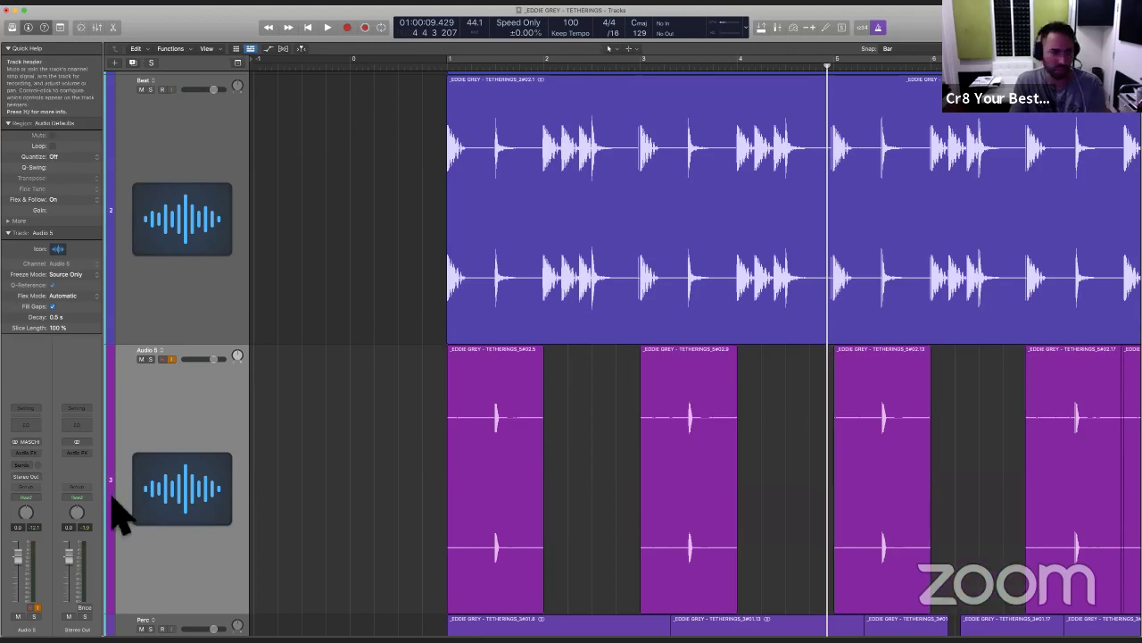
# Step: Select the Audio 5 track with its regions and insert a ChromaVerb reverb as its audio effect
pyautogui.click(198, 486)
pyautogui.rightClick(37, 448)
pyautogui.click(29, 450)
pyautogui.click(31, 452)
pyautogui.click(43, 442)
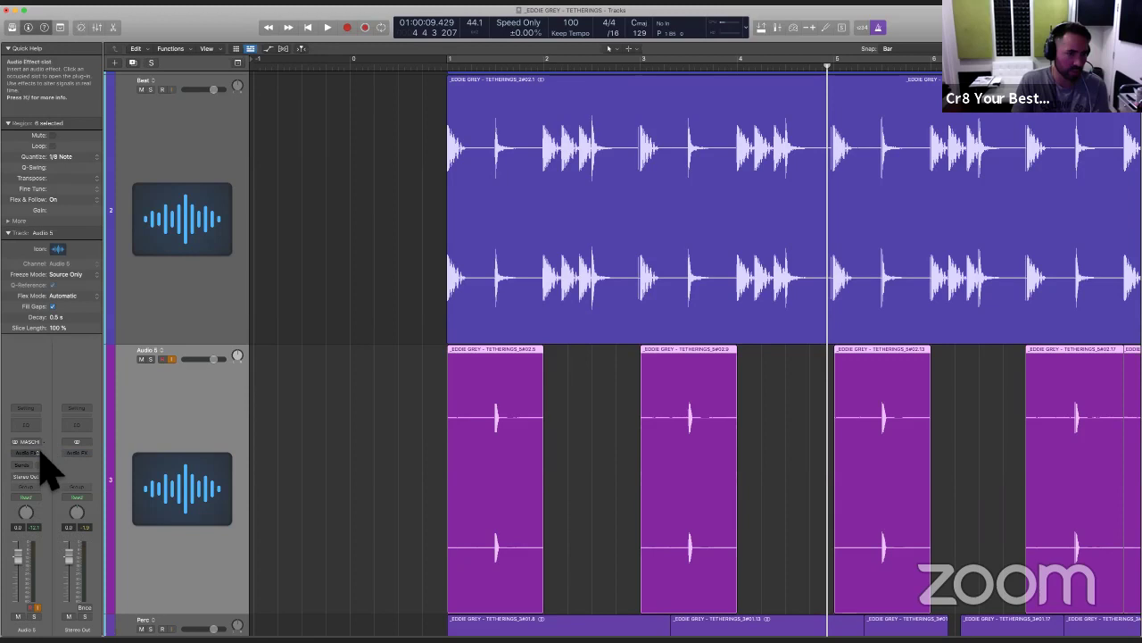
pyautogui.click(27, 452)
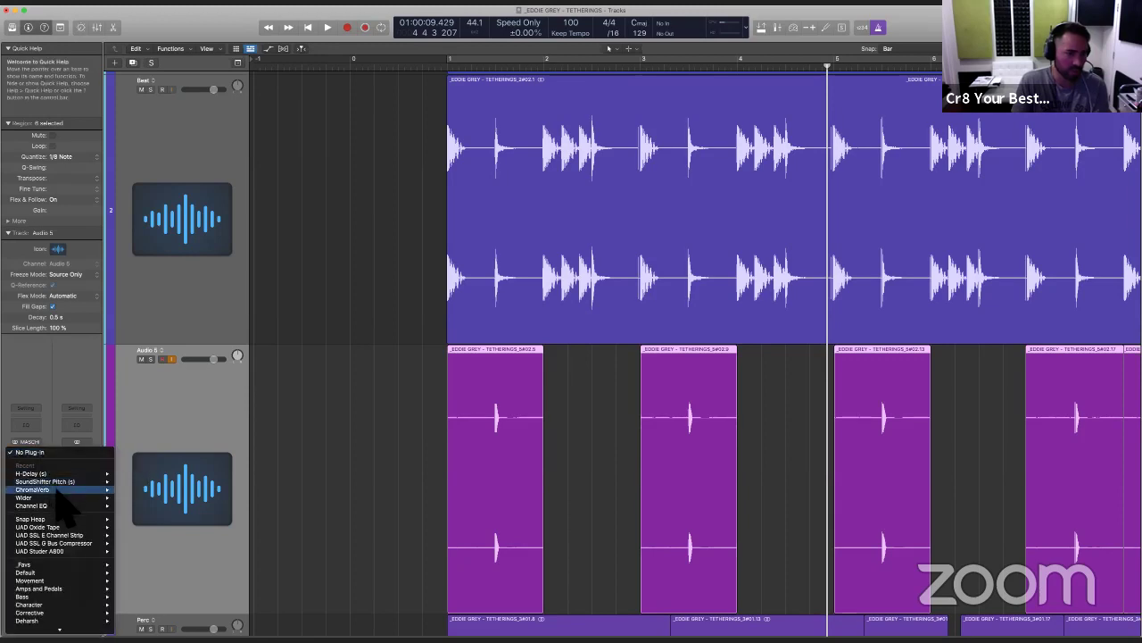
pyautogui.click(40, 489)
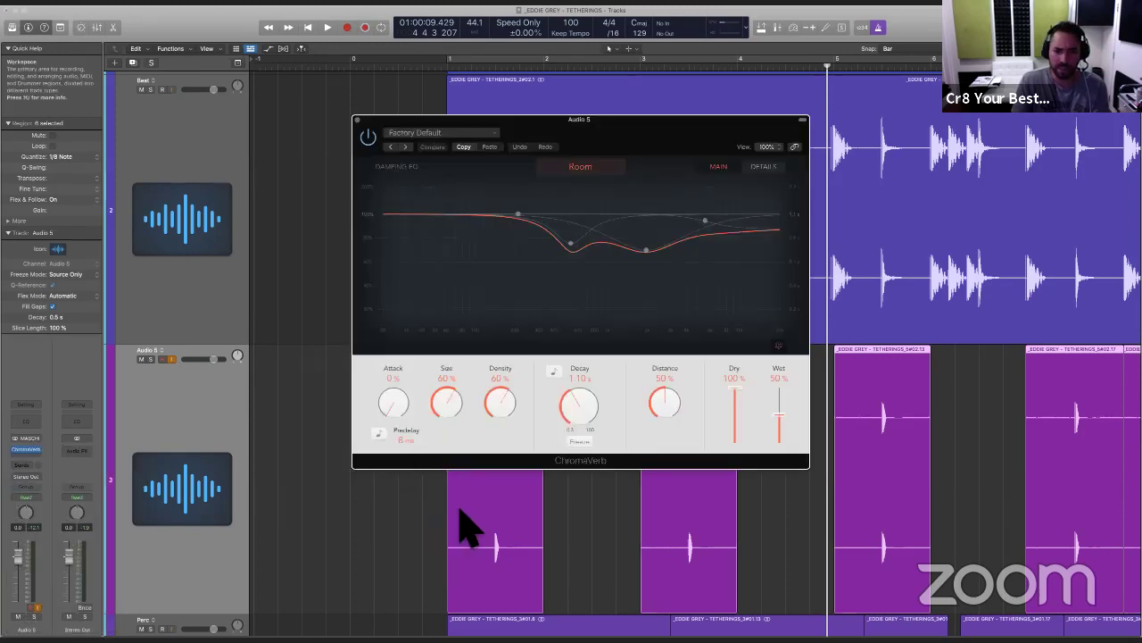
# Step: Set ChromaVerb's decay to 2.20 s, dry level to 36% and wet level to 76% during playback
pyautogui.keyDown('shift'); pyautogui.click(436, 513); pyautogui.keyUp('shift')
pyautogui.press('space')
pyautogui.moveTo(602, 416); pyautogui.dragTo(600, 392)
pyautogui.moveTo(738, 387); pyautogui.dragTo(779, 397)
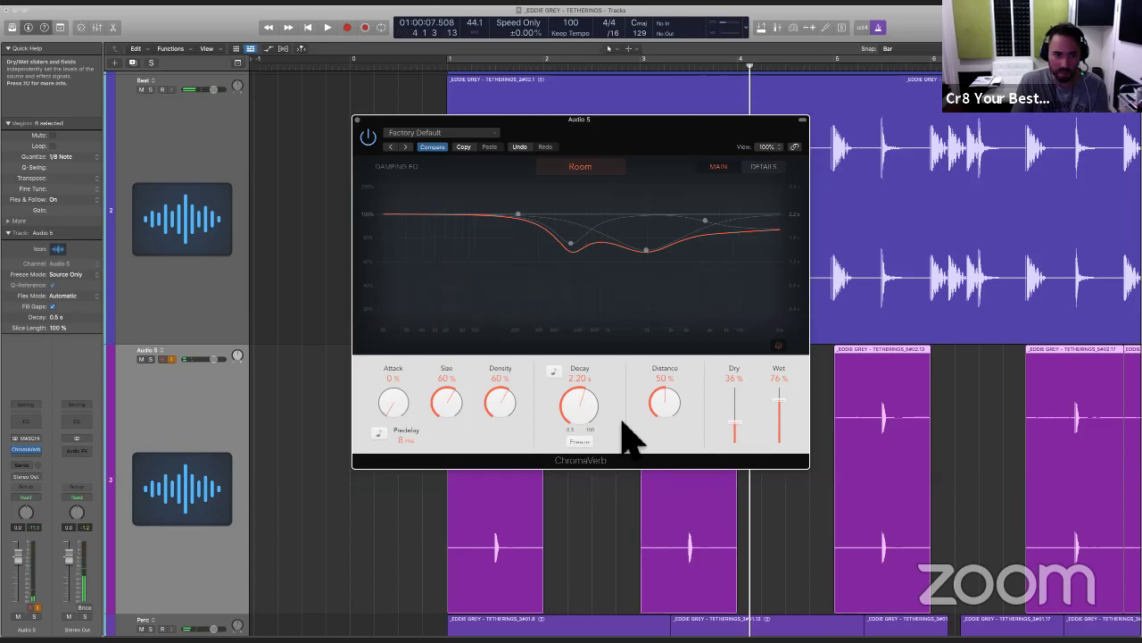
# Step: Set the gain of the selected Audio 5 regions to -2.0 dB, start playback, and close the ChromaVerb window
pyautogui.click(153, 416)
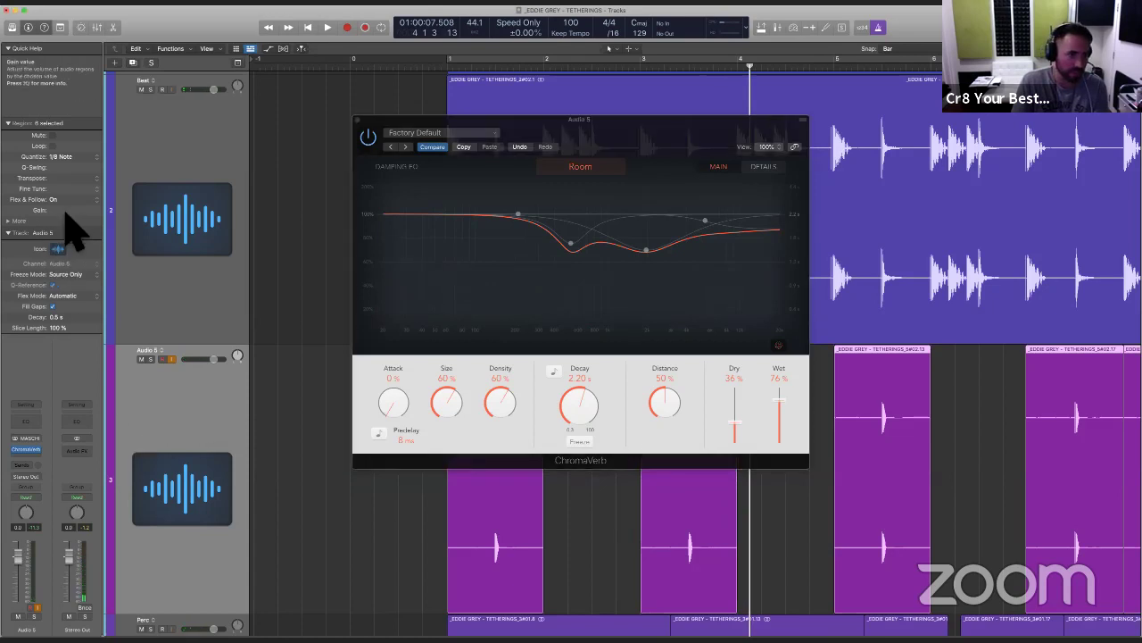
pyautogui.press('space')
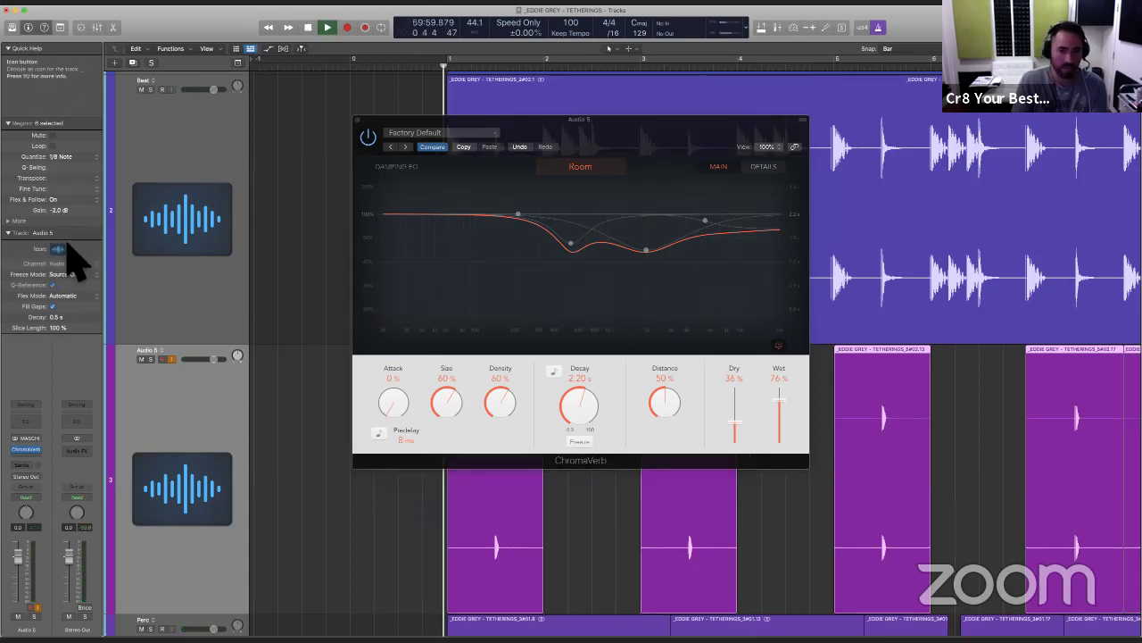
pyautogui.click(367, 136)
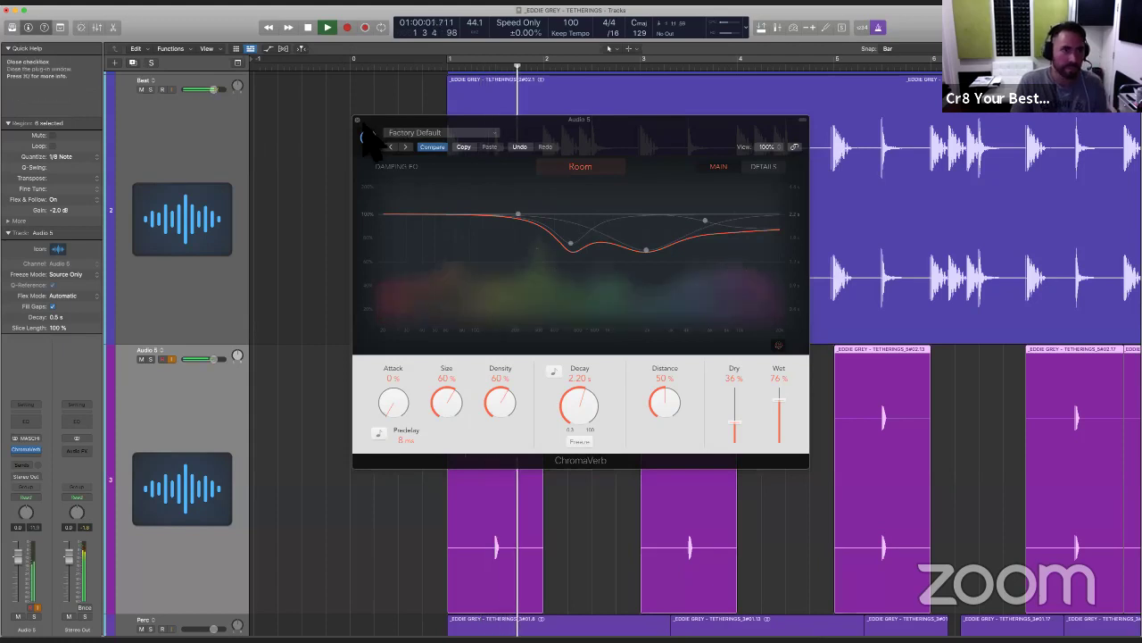
# Step: Set the selected Audio 5 regions' gain to -4.2 dB and ChromaVerb's size to 61%, decay to 3.90 s, dry to 18% and wet to 63%
pyautogui.moveTo(74, 228); pyautogui.dragTo(77, 255)
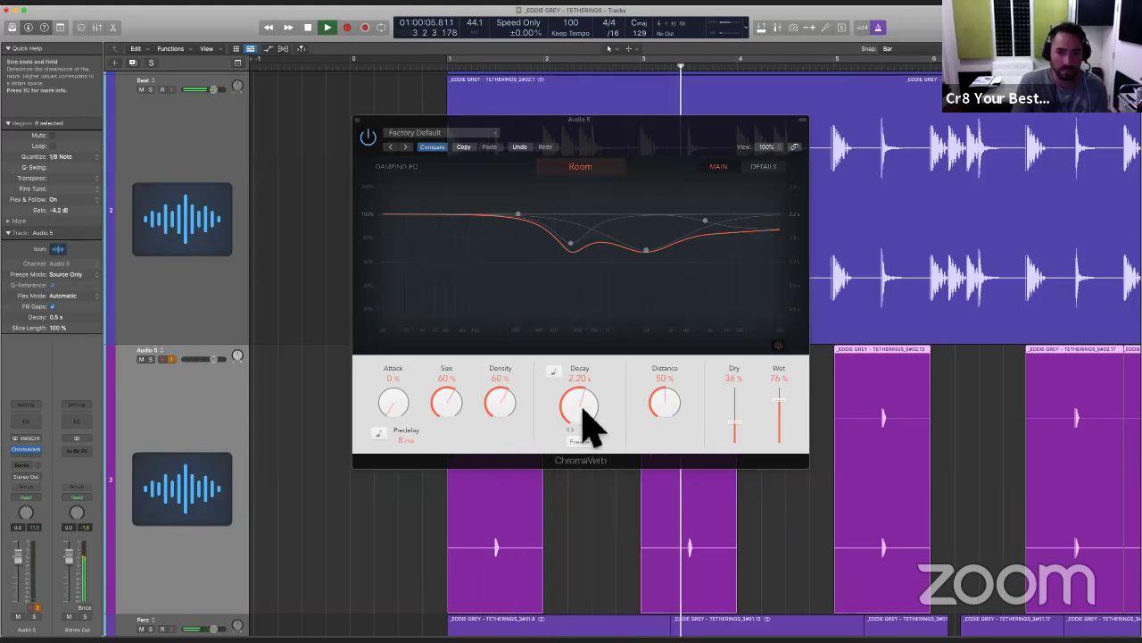
pyautogui.moveTo(453, 408); pyautogui.dragTo(453, 406)
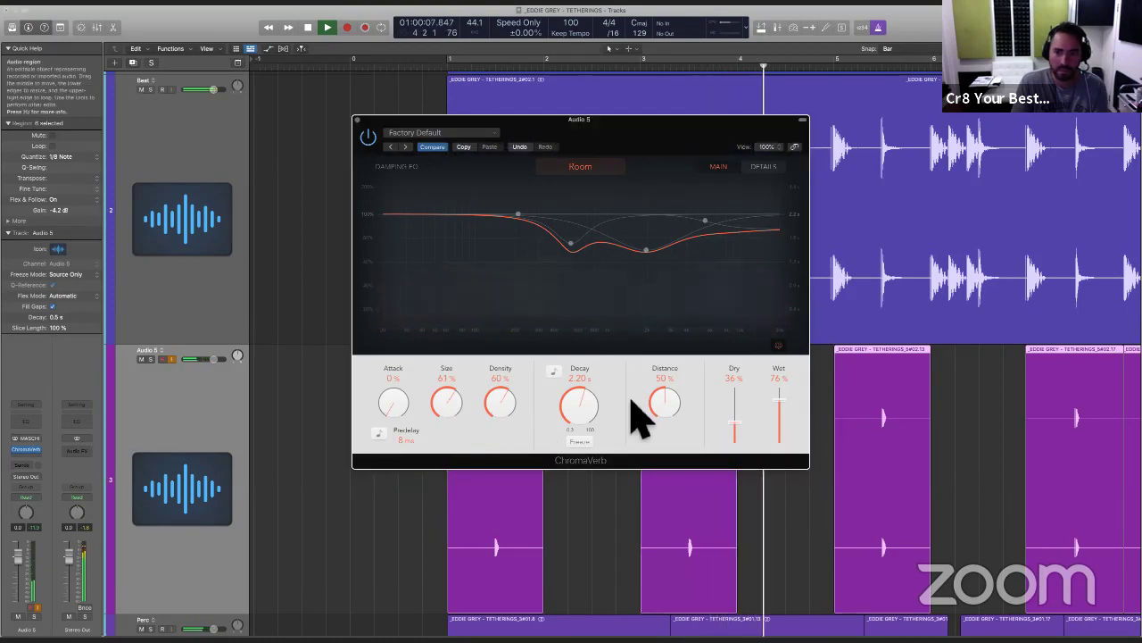
pyautogui.press('space')
pyautogui.moveTo(747, 421); pyautogui.dragTo(739, 436)
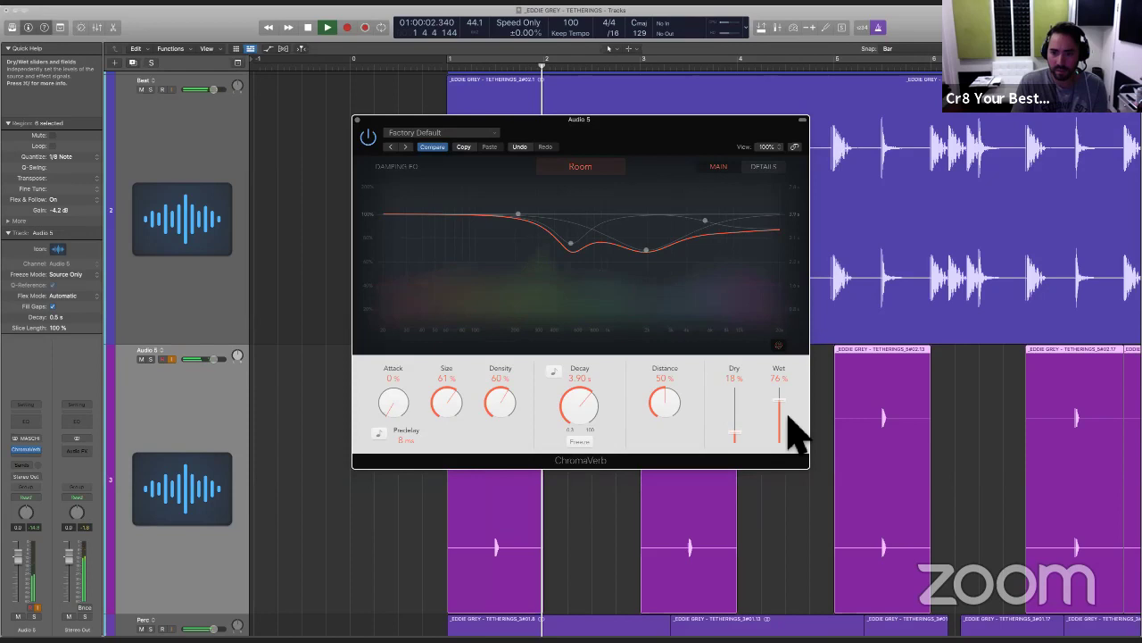
pyautogui.moveTo(782, 406); pyautogui.dragTo(781, 412)
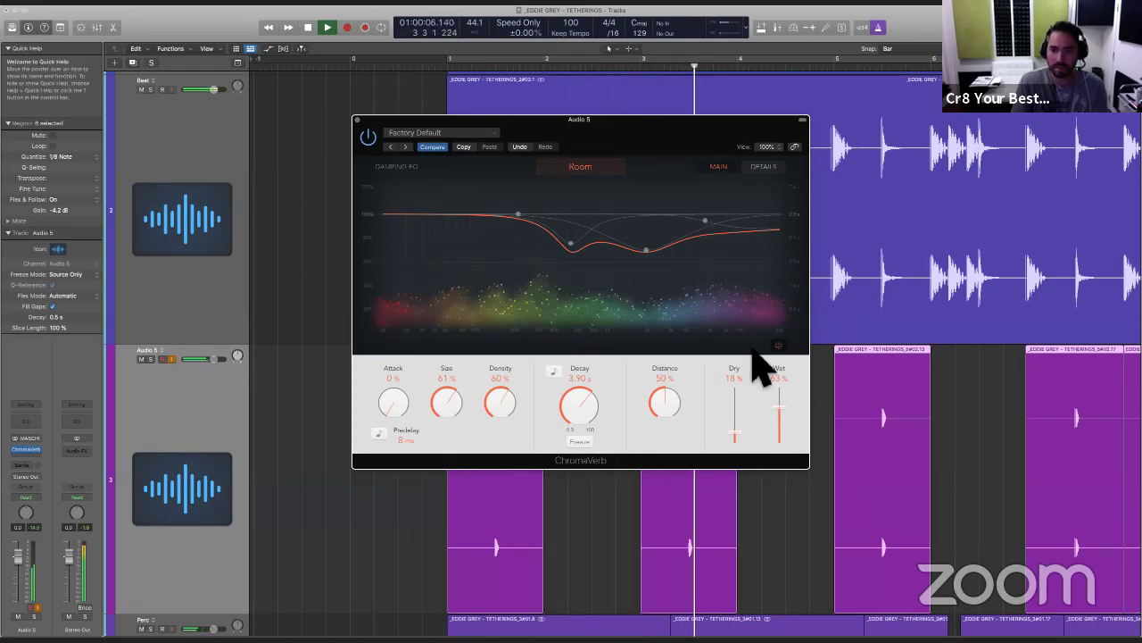
pyautogui.press('space')
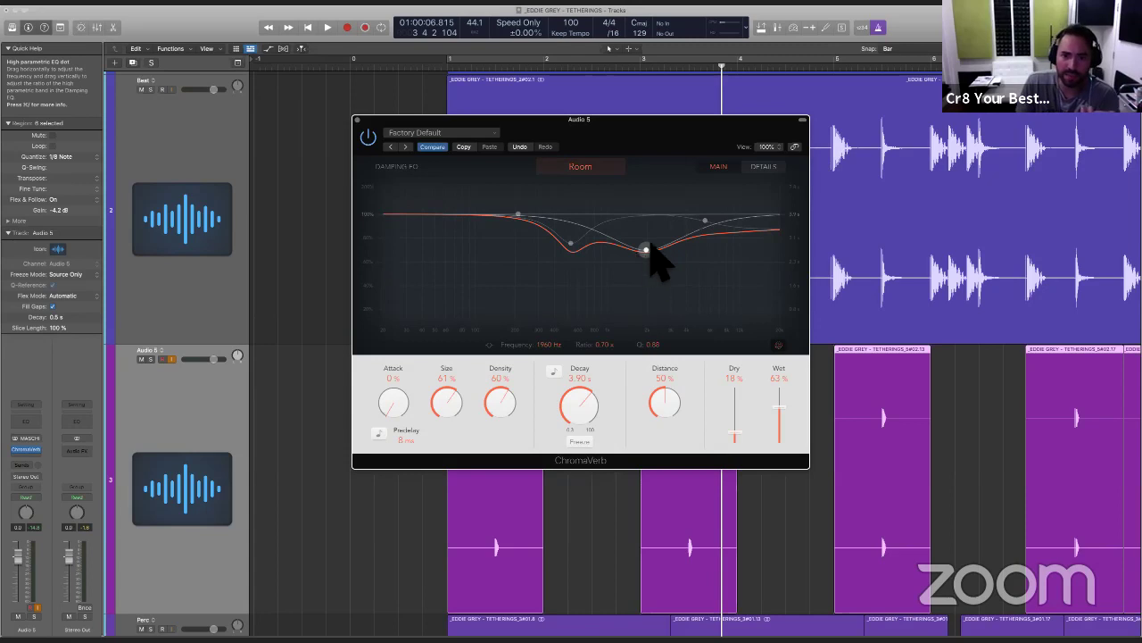
# Step: Lower ChromaVerb's damping EQ low shelf to ratio 0.58, raise its high shelf around 3450 Hz, and set the distance to 56%
pyautogui.click(763, 168)
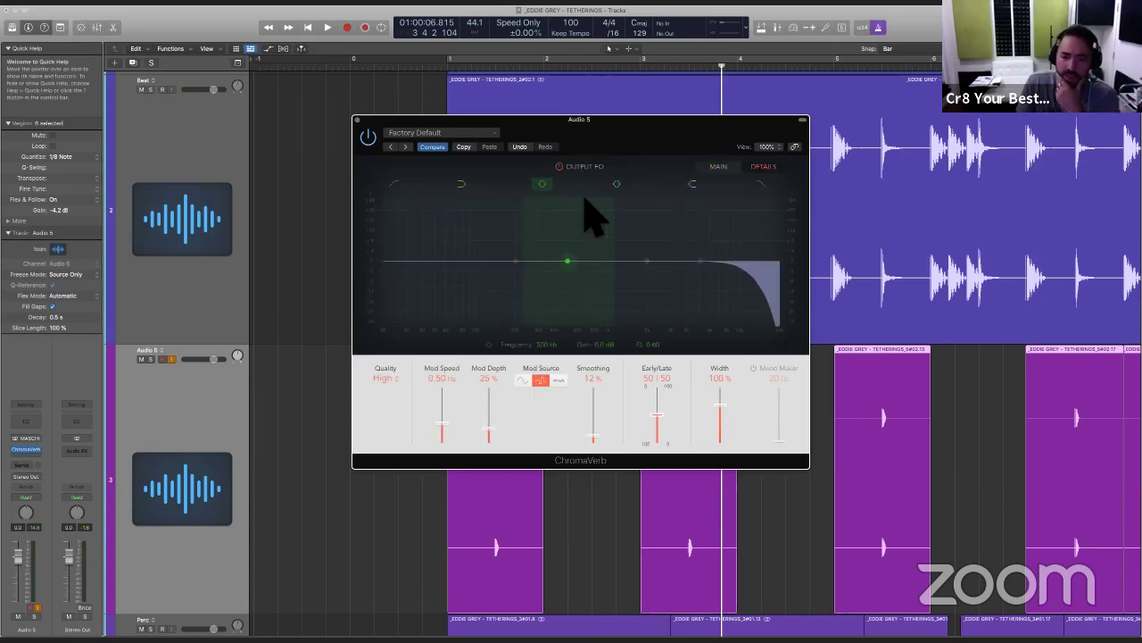
pyautogui.click(720, 167)
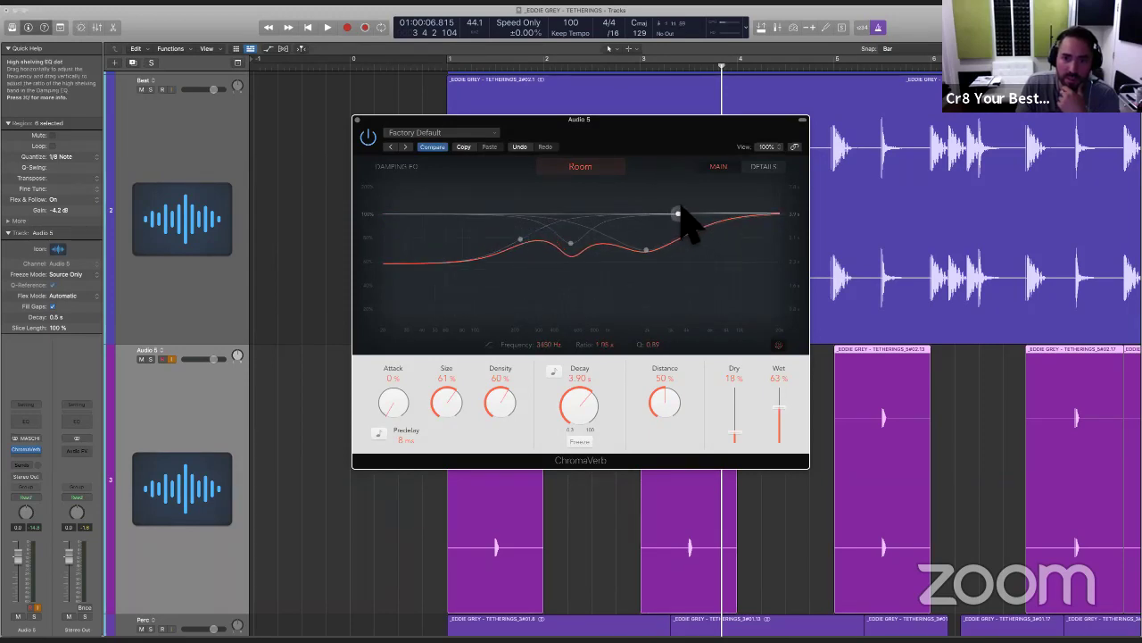
pyautogui.click(450, 65)
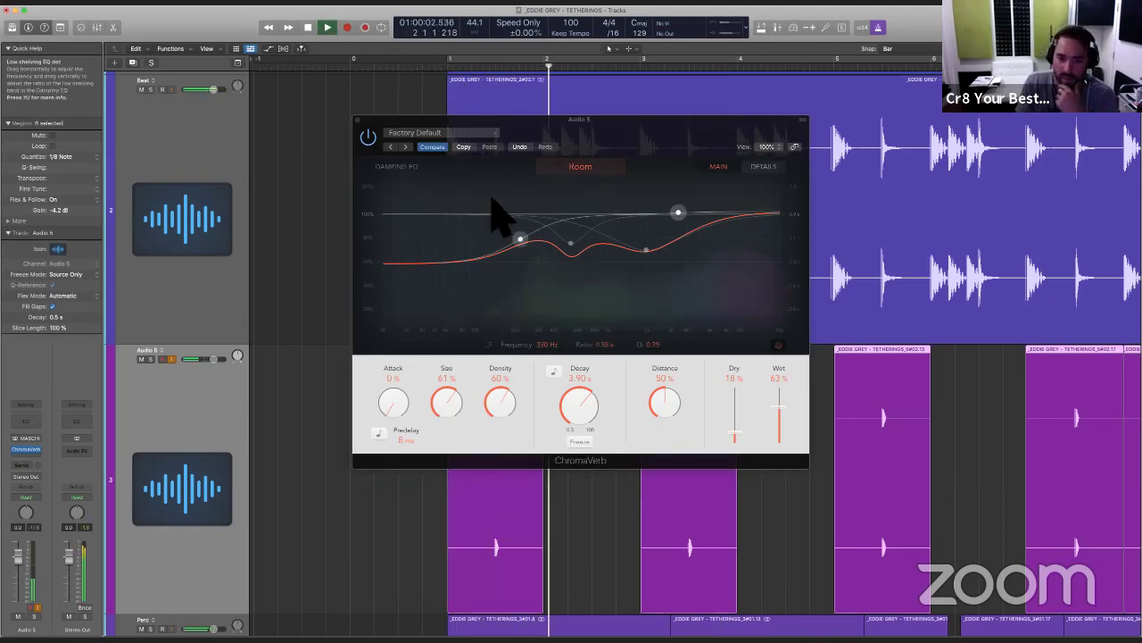
pyautogui.moveTo(668, 420); pyautogui.dragTo(668, 415)
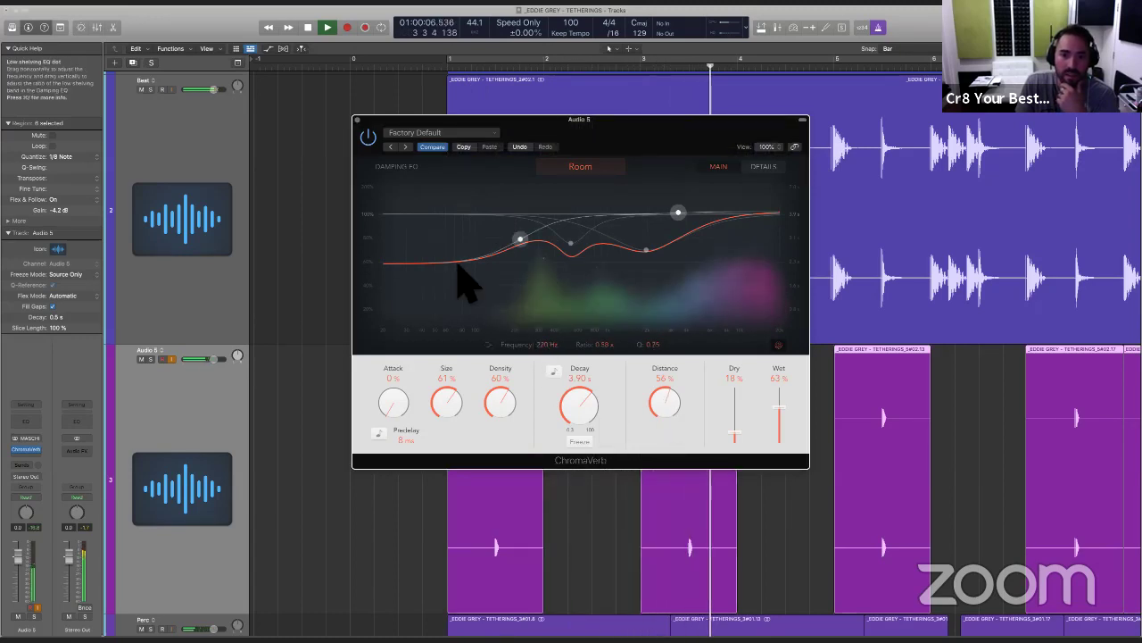
pyautogui.click(358, 120)
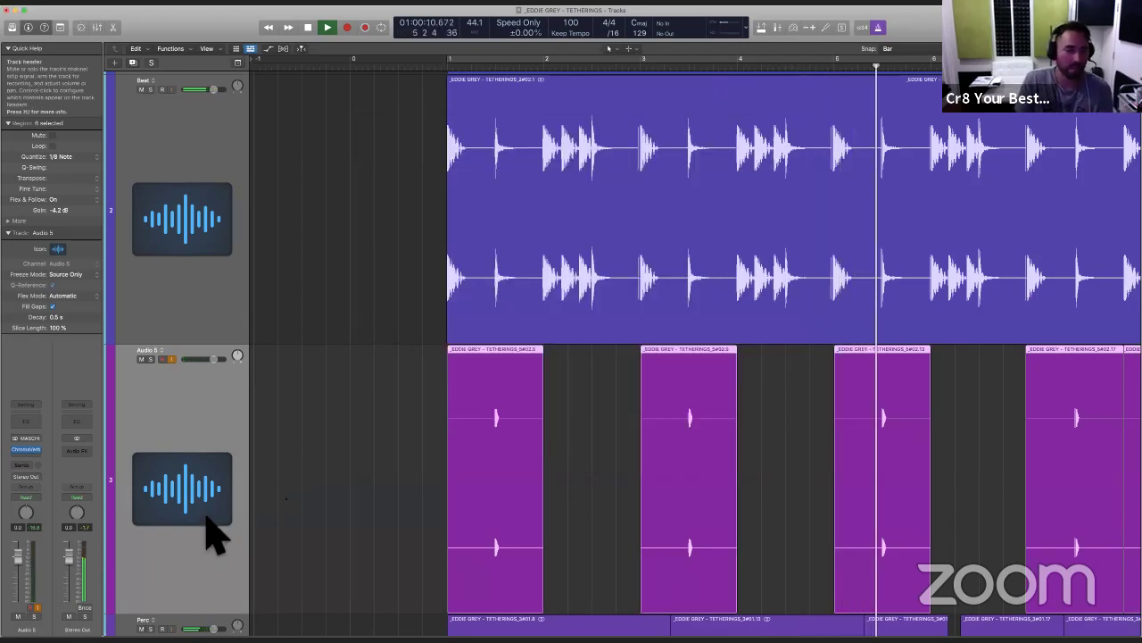
pyautogui.press('space')
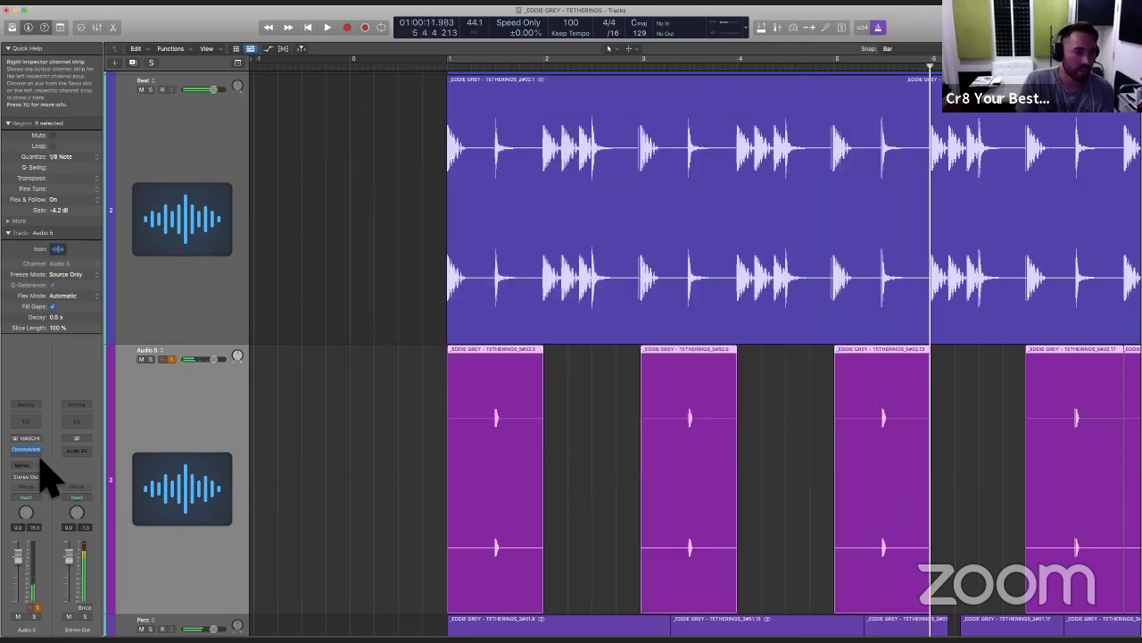
# Step: Try a second ChromaVerb in the Audio 5 effect slot below the first one and close its window
pyautogui.click(36, 453)
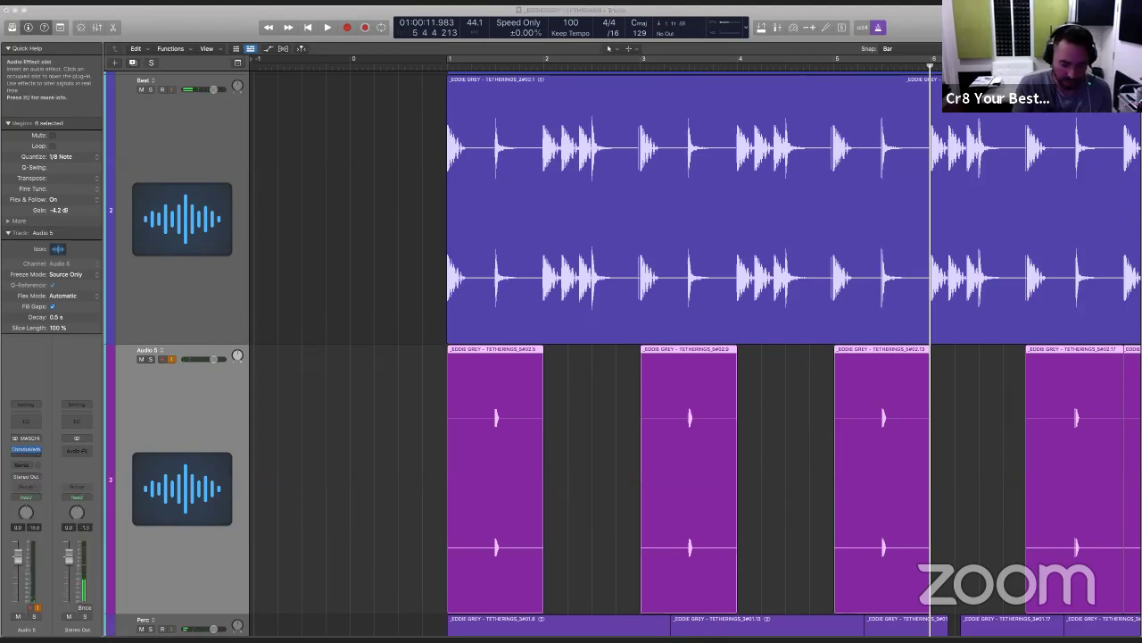
pyautogui.click(35, 451)
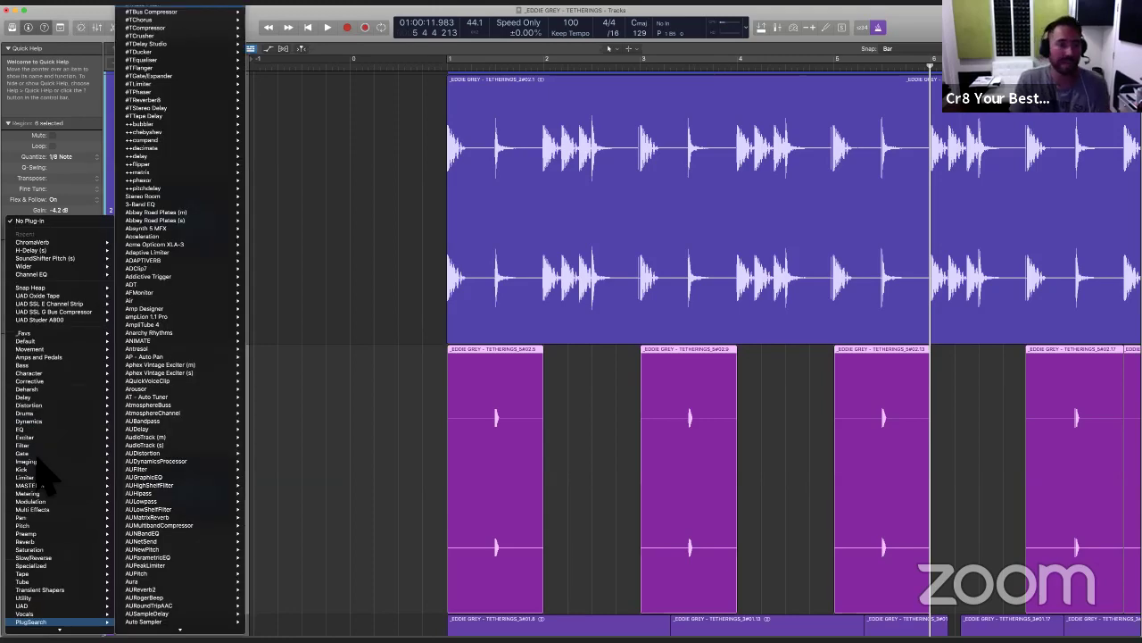
pyautogui.press('Escape')
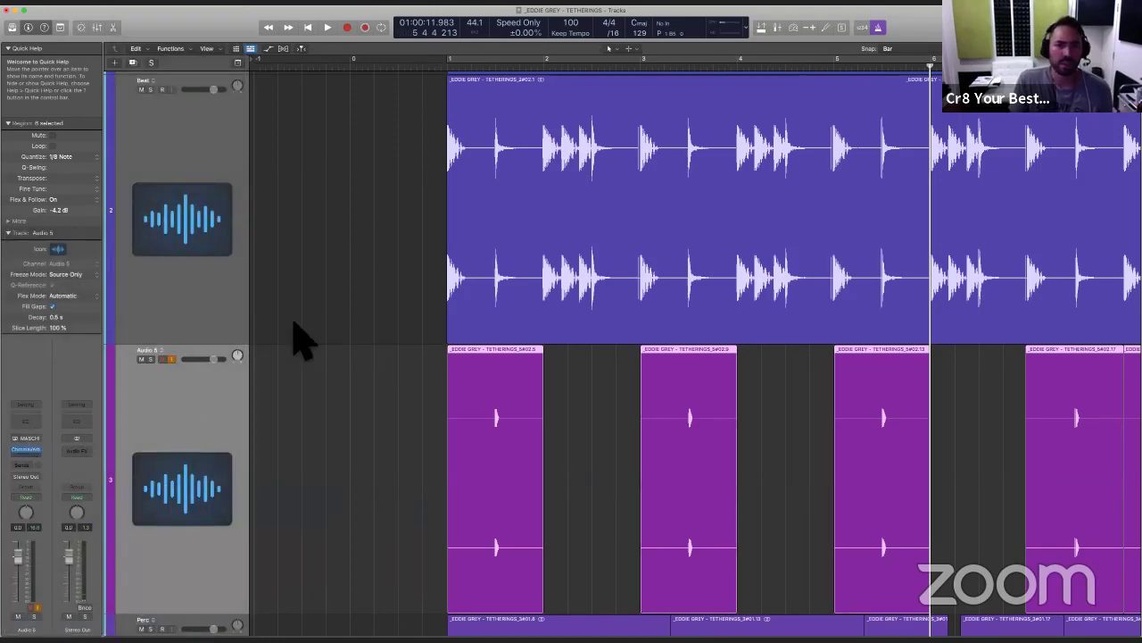
pyautogui.click(37, 460)
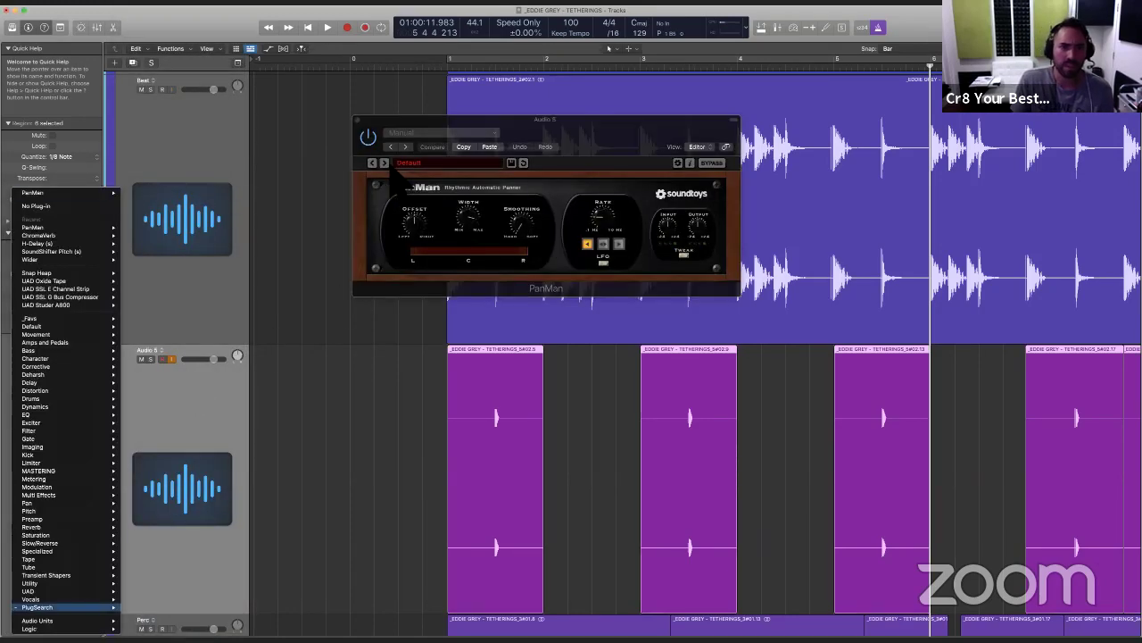
pyautogui.press('Right')
pyautogui.write('chromaverb')
pyautogui.press('Return')
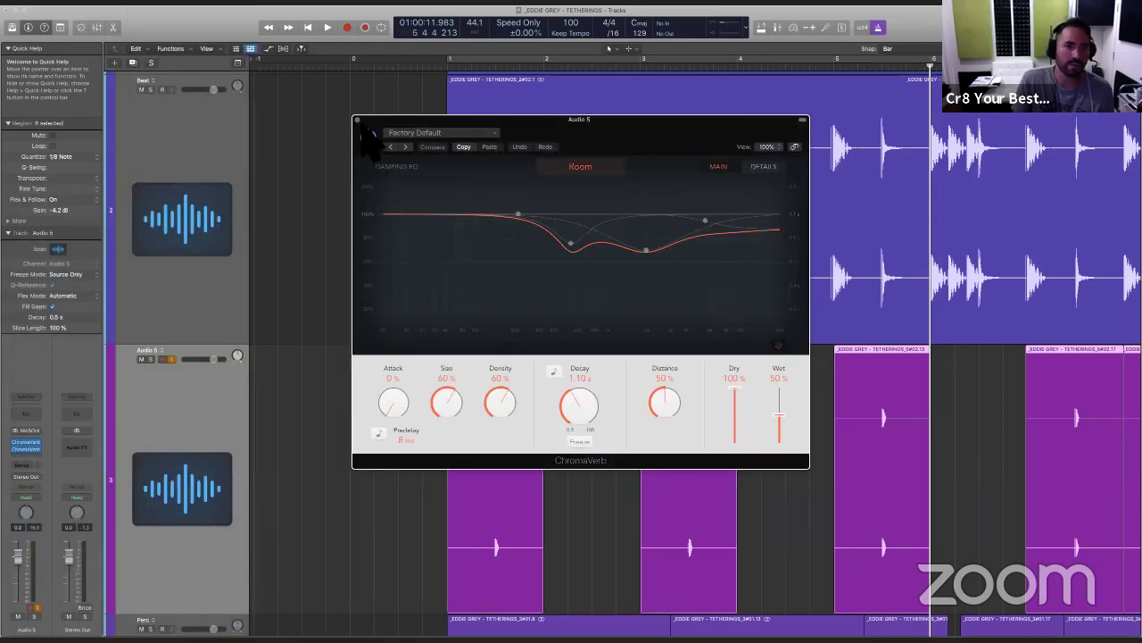
pyautogui.click(357, 120)
# Step: Replace the second ChromaVerb on Audio 5 with PanMan and audition its presets during playback, settling on 2 BarWideSlow MIDI
pyautogui.click(37, 453)
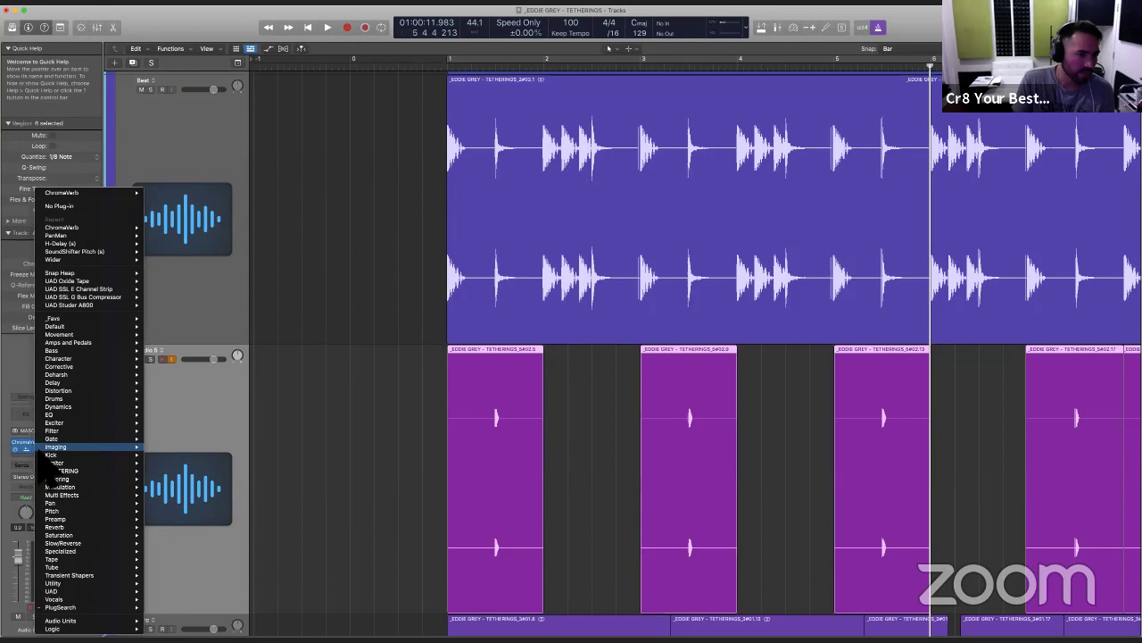
pyautogui.click(71, 236)
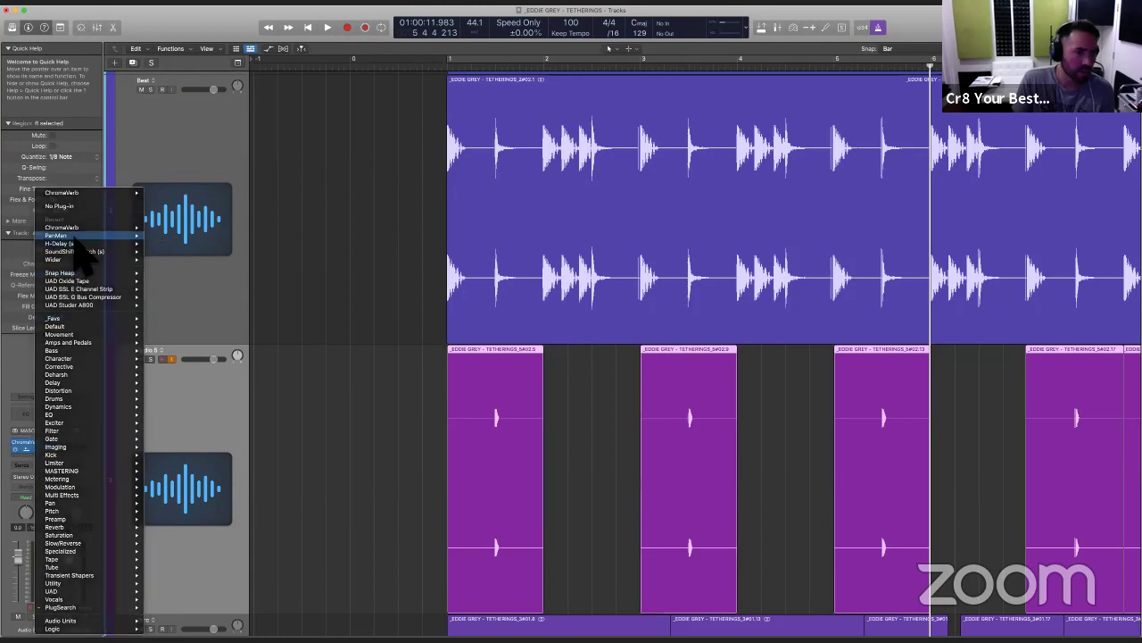
pyautogui.click(384, 162)
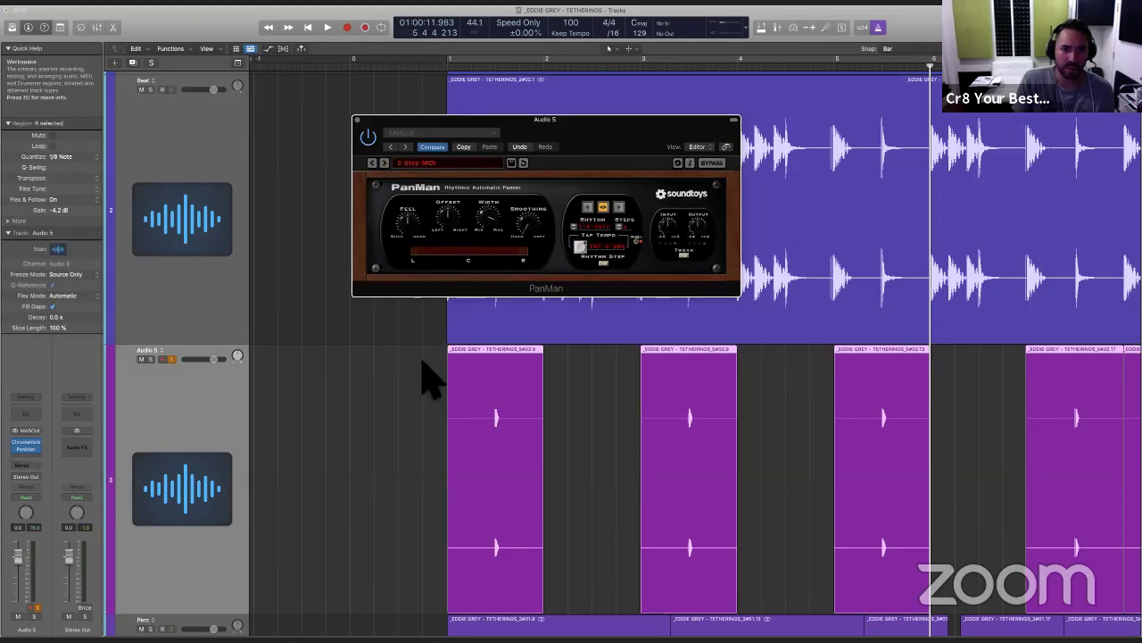
pyautogui.press('space')
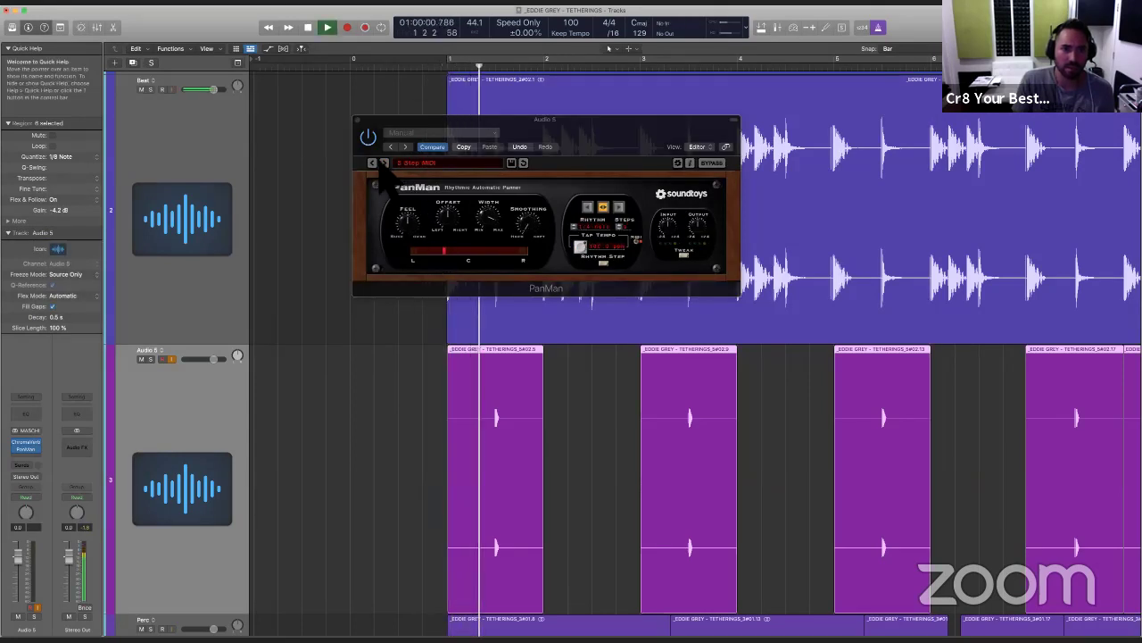
pyautogui.click(374, 163)
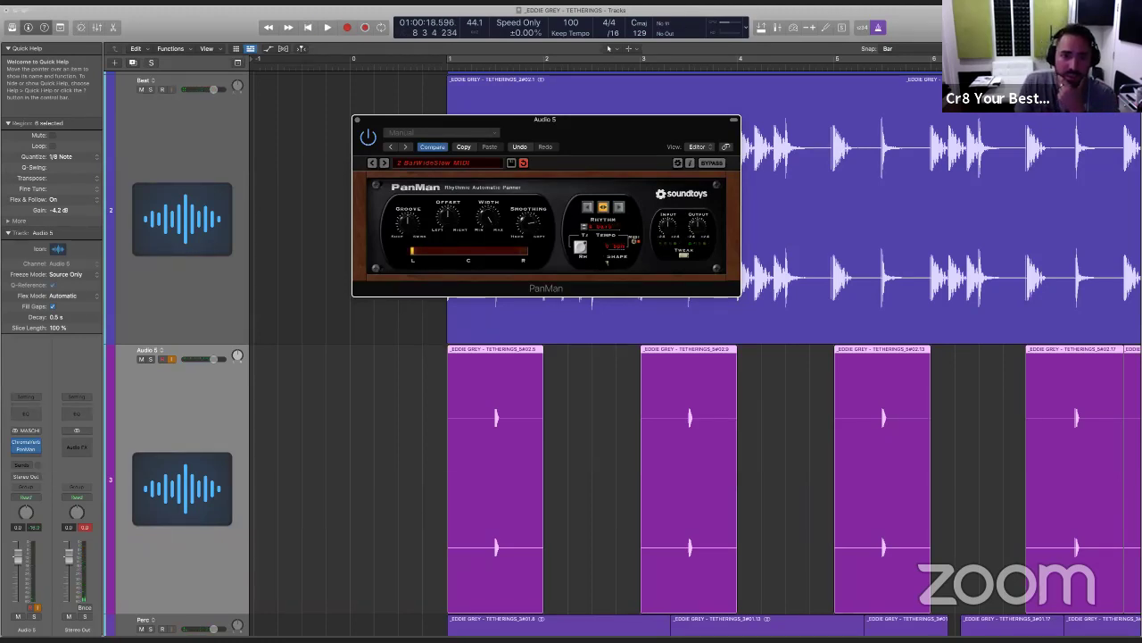
pyautogui.press('space')
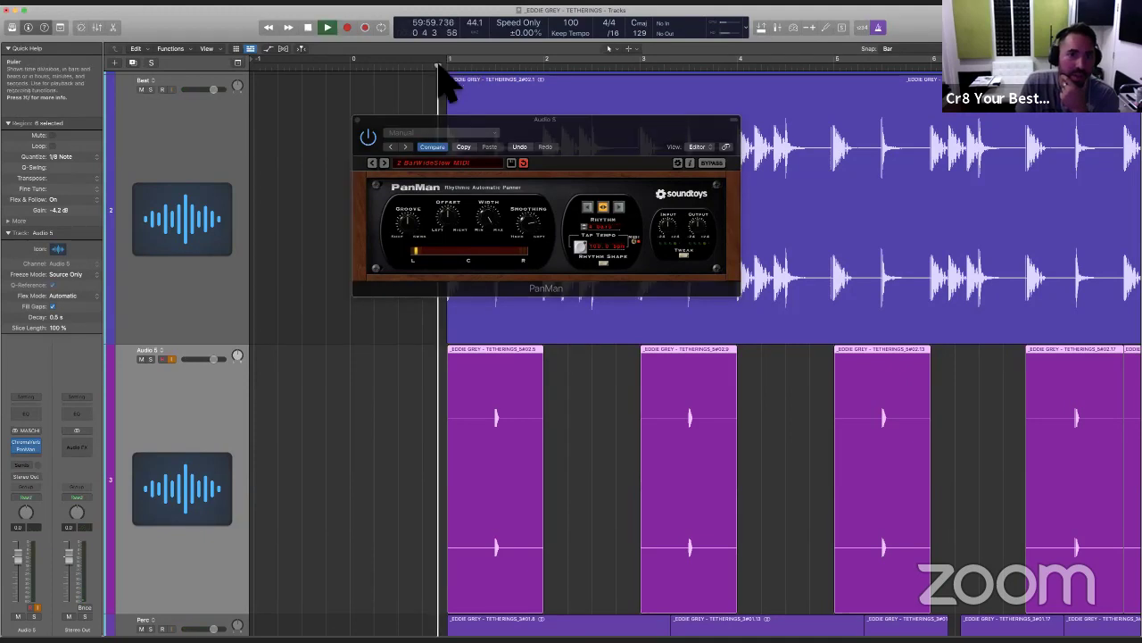
pyautogui.click(358, 120)
# Step: Delete the last two Audio 5 regions, from bar 8 onward
pyautogui.click(394, 410)
pyautogui.press('space')
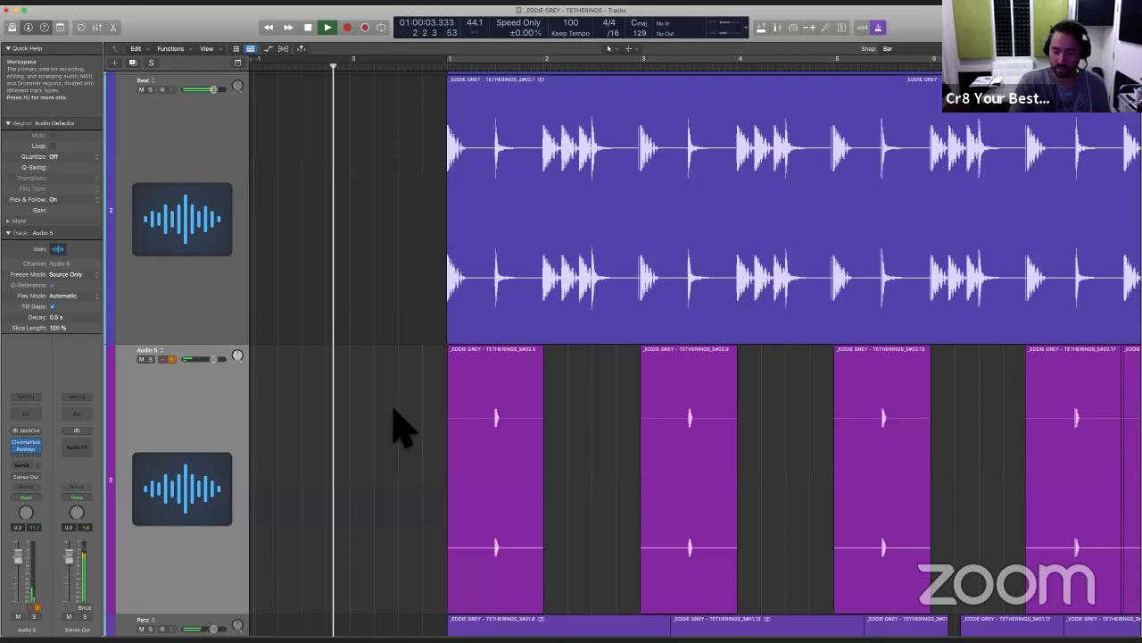
pyautogui.press('z')
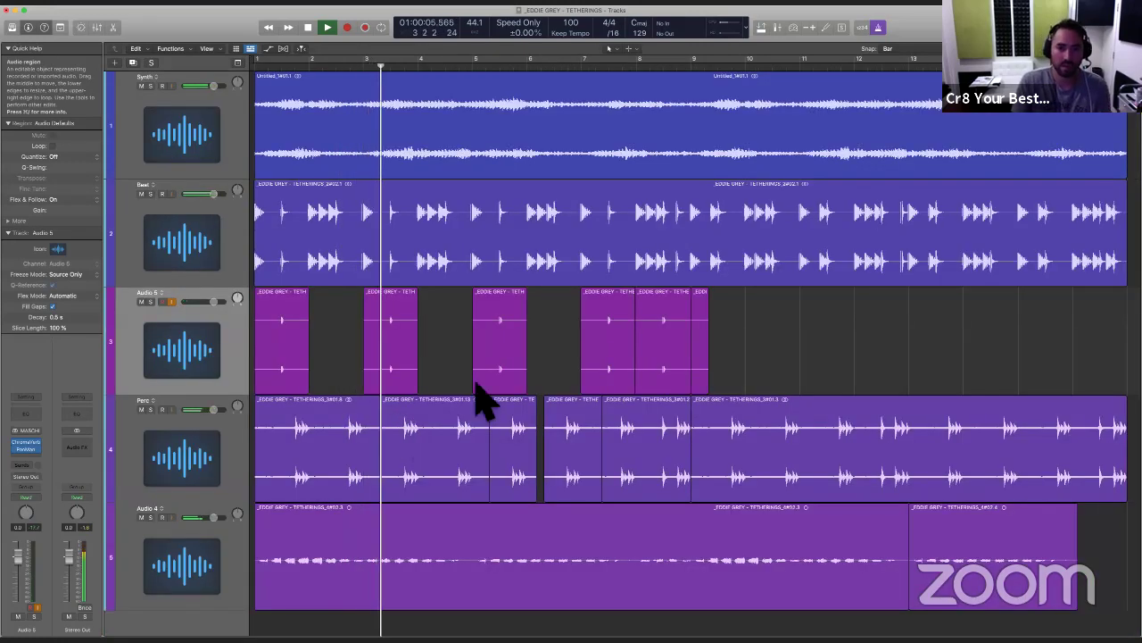
pyautogui.moveTo(797, 373); pyautogui.dragTo(669, 361)
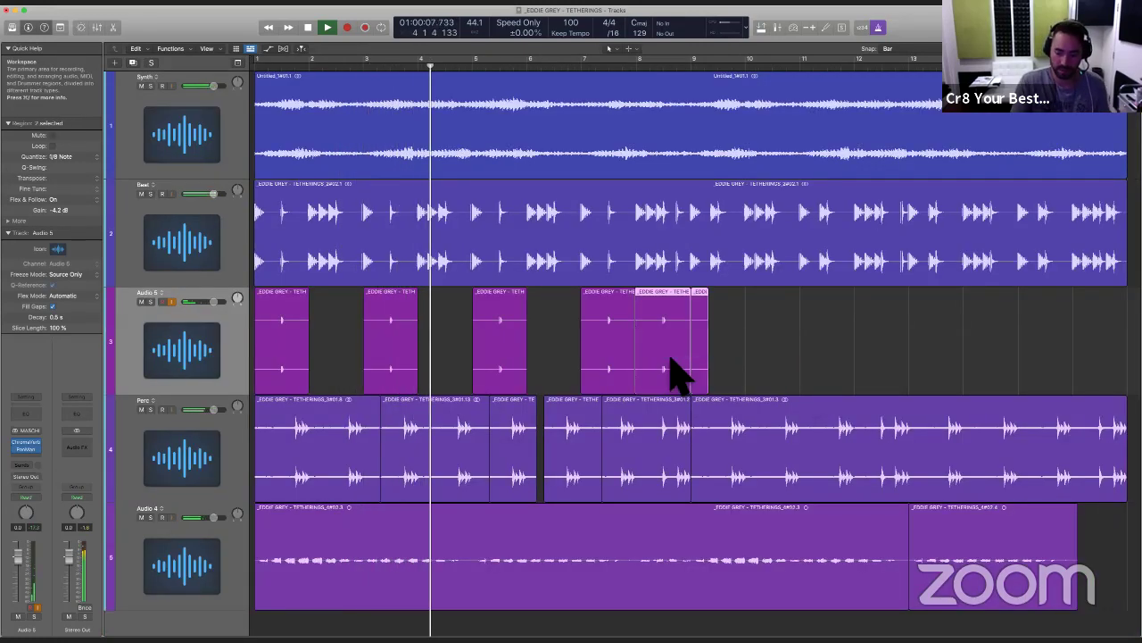
pyautogui.press('Delete')
# Step: Select bars 1 to 8 on Audio 5 and repeat them once so the segments continue through bars 9 to 16
pyautogui.hscroll(-5, 420, 344)
pyautogui.moveTo(383, 333); pyautogui.dragTo(808, 350)
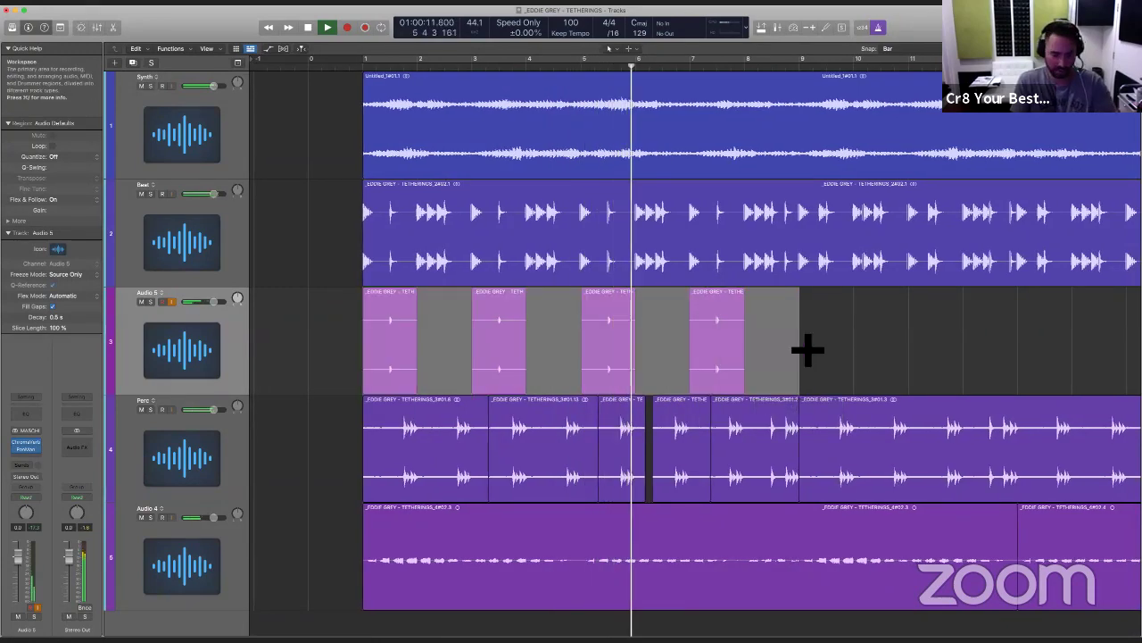
pyautogui.press('super+r')
pyautogui.press('super+Left')
pyautogui.press('super+Left')
pyautogui.press('super+Left')
pyautogui.press('super+Left')
pyautogui.press('super+Left')
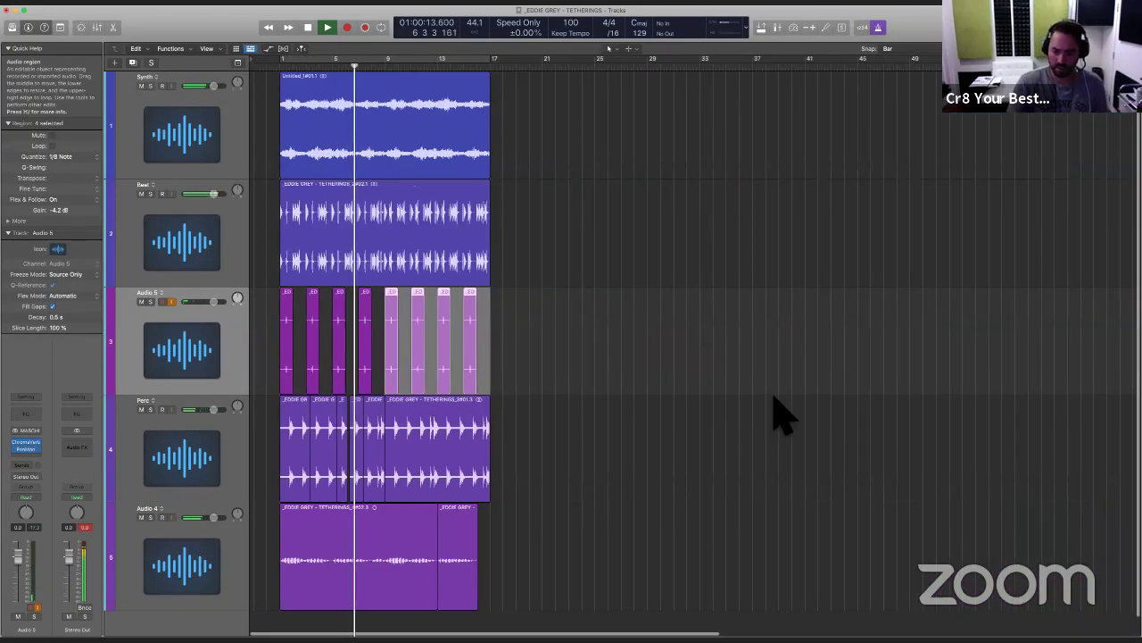
pyautogui.click(717, 394)
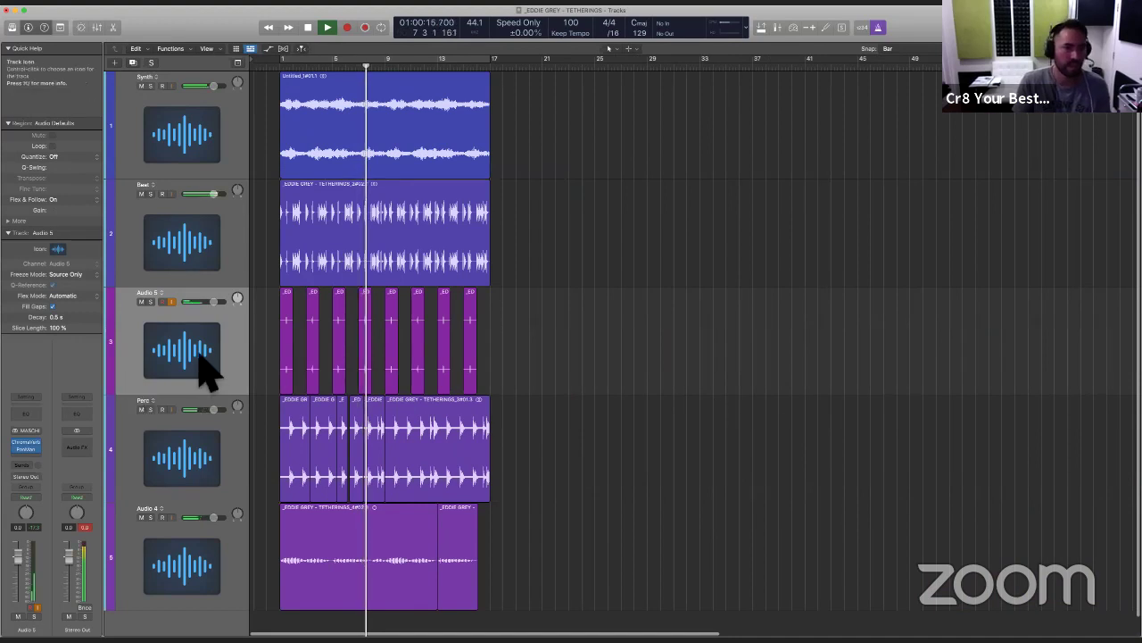
# Step: Rename the Audio 5 track as Snare w Verb
pyautogui.hotkey('shift', 'n')
pyautogui.write('Snare')
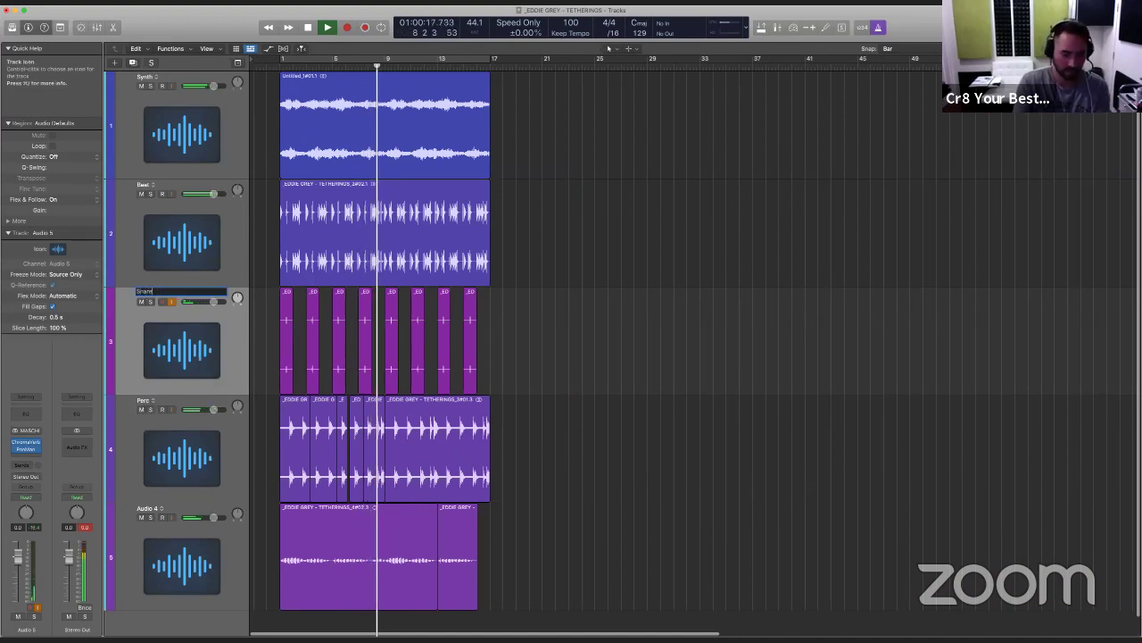
pyautogui.write(' w Verb')
pyautogui.press('Return')
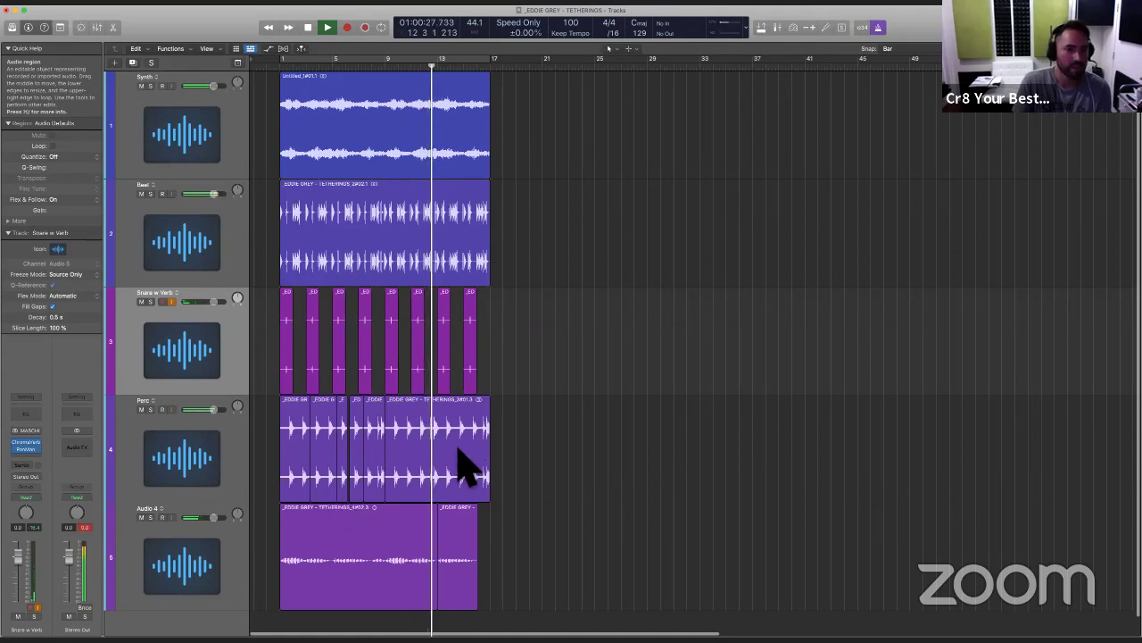
# Step: Select the Beat, Snare w Verb and Perc tracks and color both the tracks and their regions red-orange
pyautogui.click(187, 259)
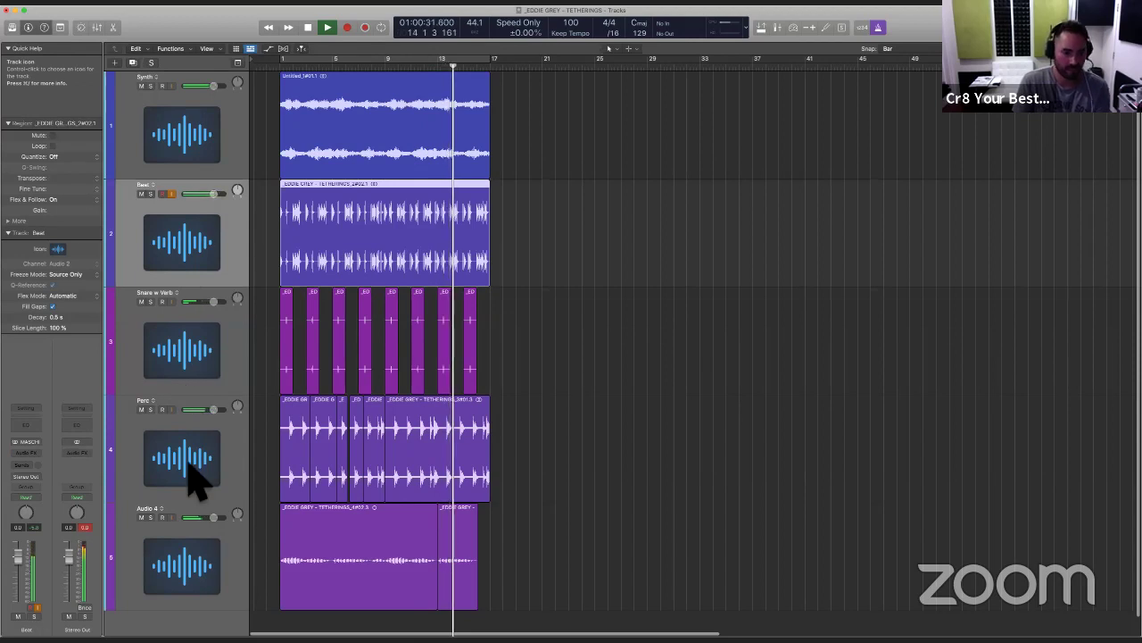
pyautogui.press('super+a')
pyautogui.hotkey('alt', 'c')
pyautogui.click(730, 135)
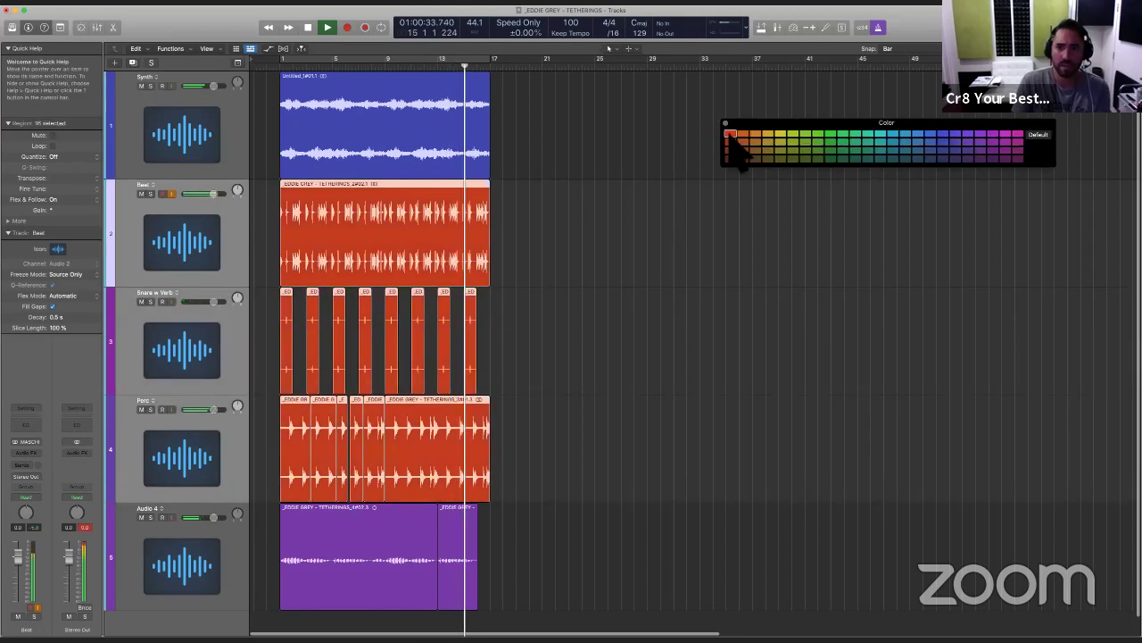
pyautogui.hotkey('alt', 'c')
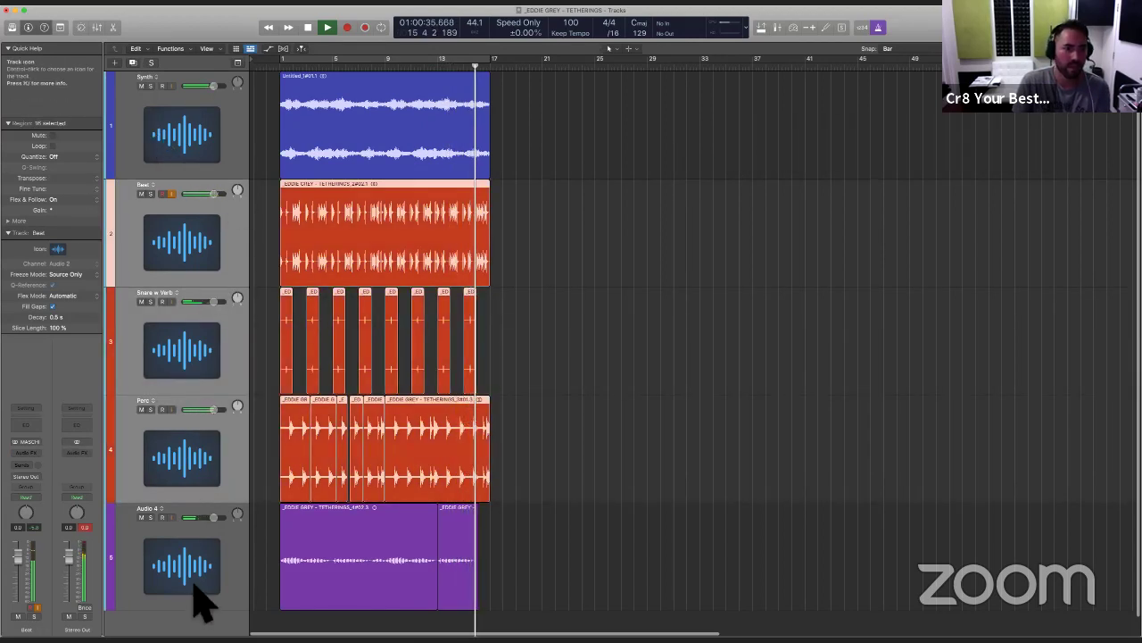
# Step: Audition Audio 4 in solo and move the track directly below Synth
pyautogui.click(151, 518)
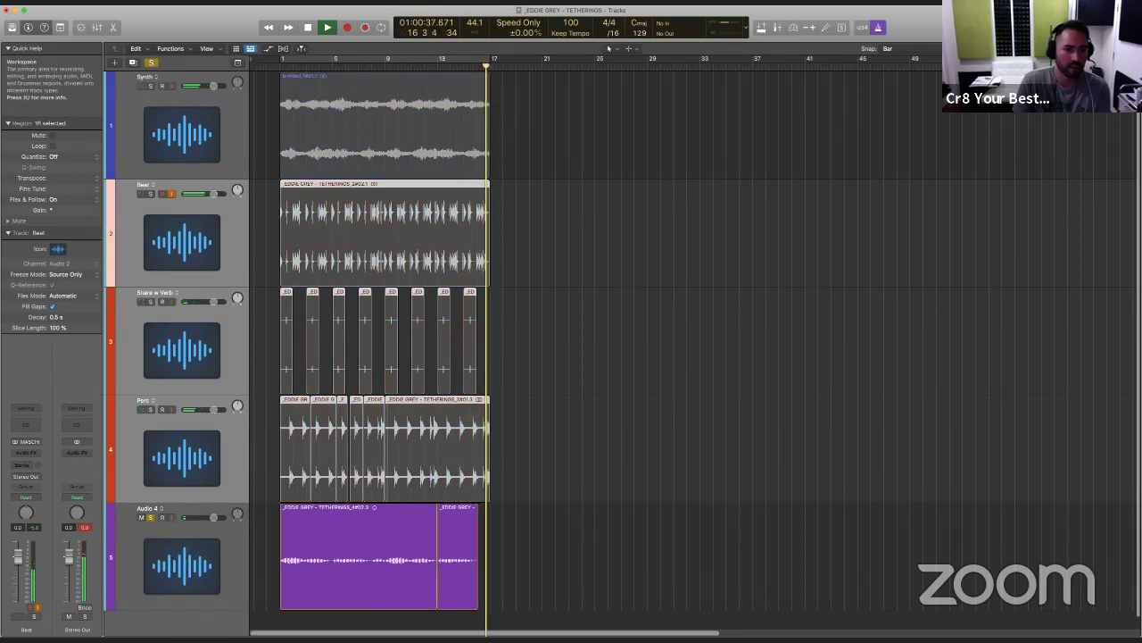
pyautogui.click(151, 518)
pyautogui.moveTo(176, 589); pyautogui.dragTo(165, 243)
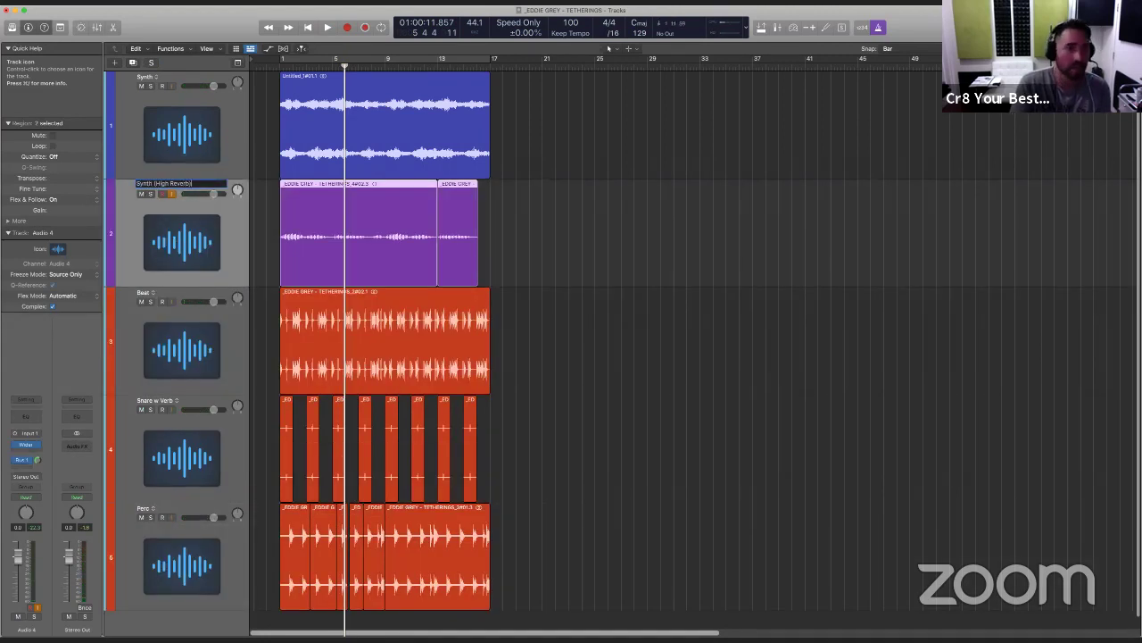
# Step: Confirm the track name Synth (High Reverb), and color it and the Synth track blue together with their regions
pyautogui.press('space')
pyautogui.keyDown('shift'); pyautogui.click(204, 166); pyautogui.keyUp('shift')
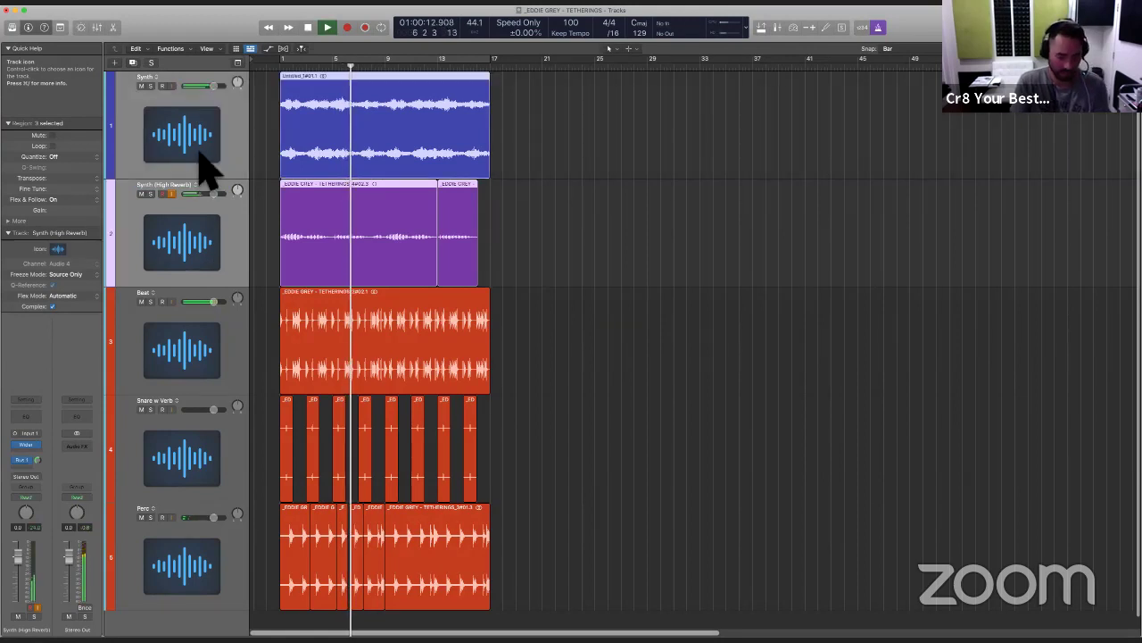
pyautogui.hotkey('alt', 'c')
pyautogui.click(944, 137)
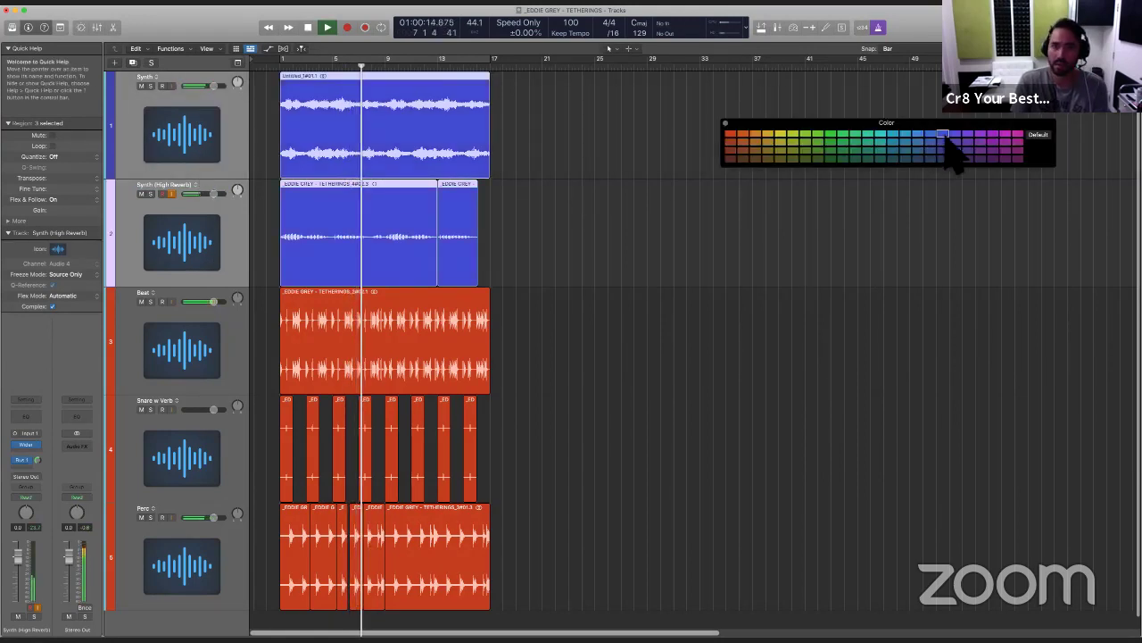
pyautogui.click(604, 301)
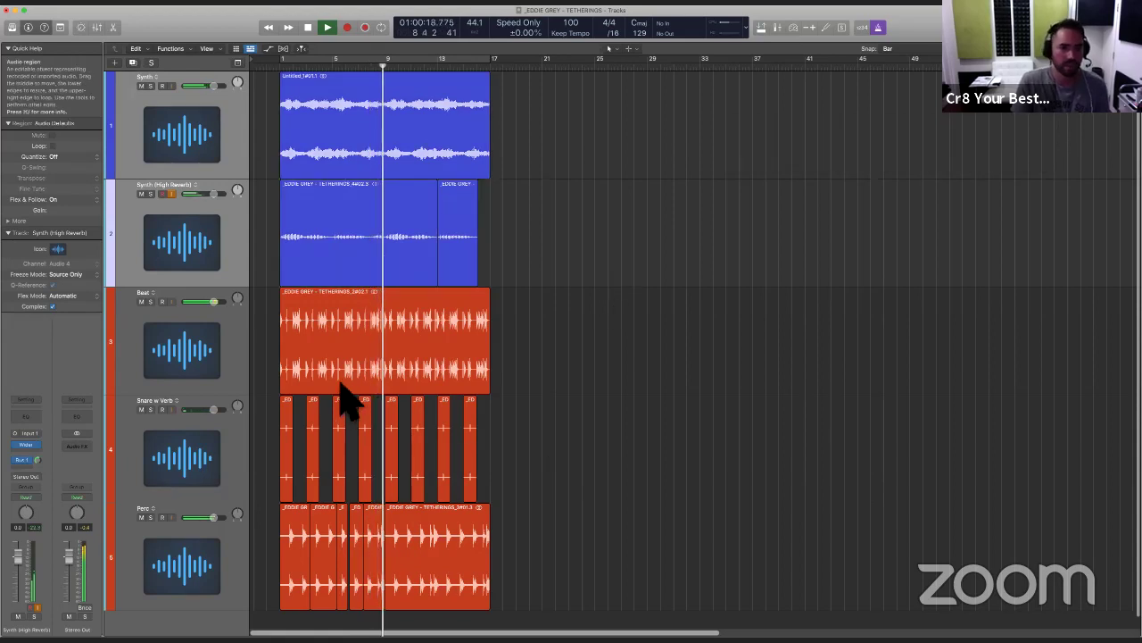
# Step: Repeat bars 1 to 8 of the Beat track into bars 9 to 16 and delete the leftover sliver at bar 17
pyautogui.moveTo(285, 332); pyautogui.dragTo(395, 342)
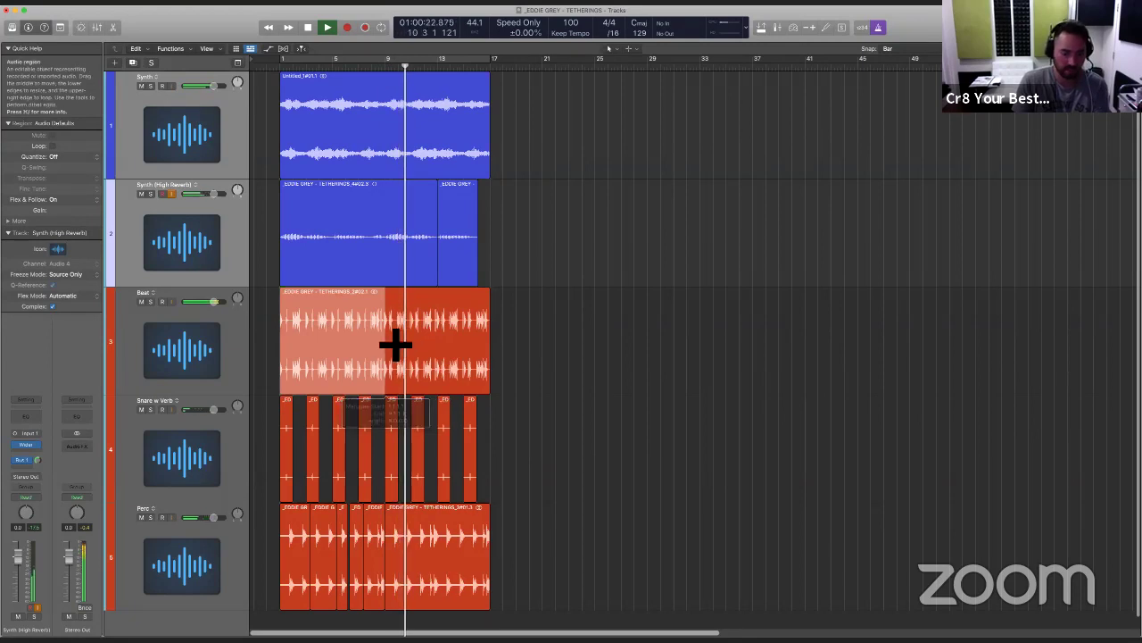
pyautogui.click(420, 357)
pyautogui.click(515, 358)
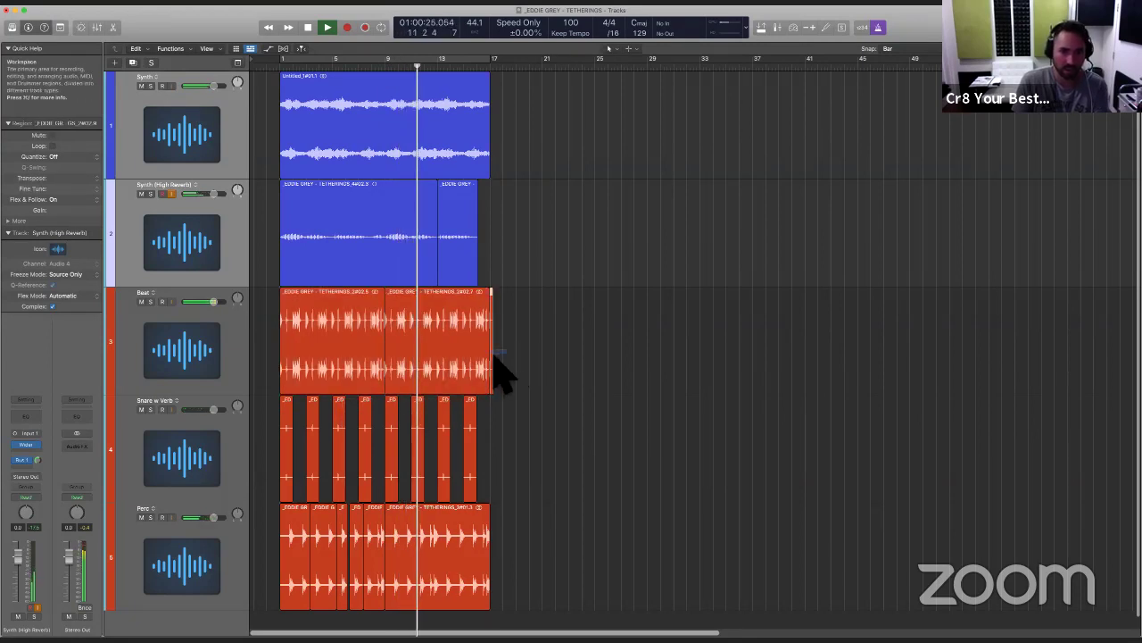
pyautogui.moveTo(494, 352); pyautogui.dragTo(495, 353)
pyautogui.press('Delete')
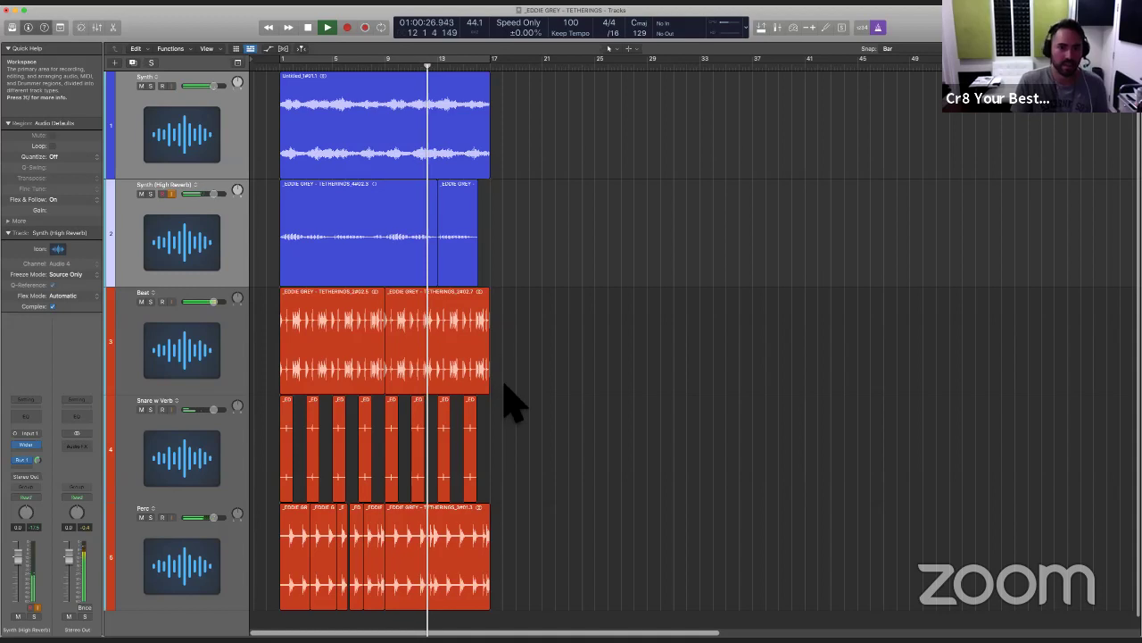
# Step: Select bars 1 to 8 on Synth (High Reverb) and repeat them once to fill bars 9 to 16
pyautogui.press('super+Right')
pyautogui.press('super+Right')
pyautogui.hscroll(-4, 413, 266)
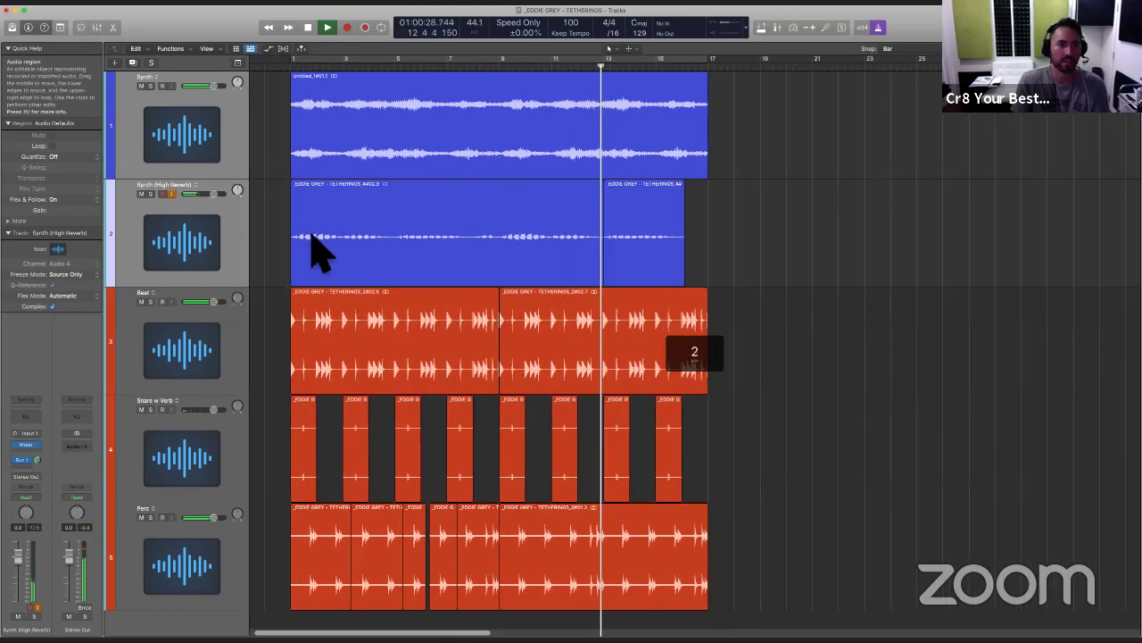
pyautogui.moveTo(314, 238); pyautogui.dragTo(515, 247)
pyautogui.press('super+r')
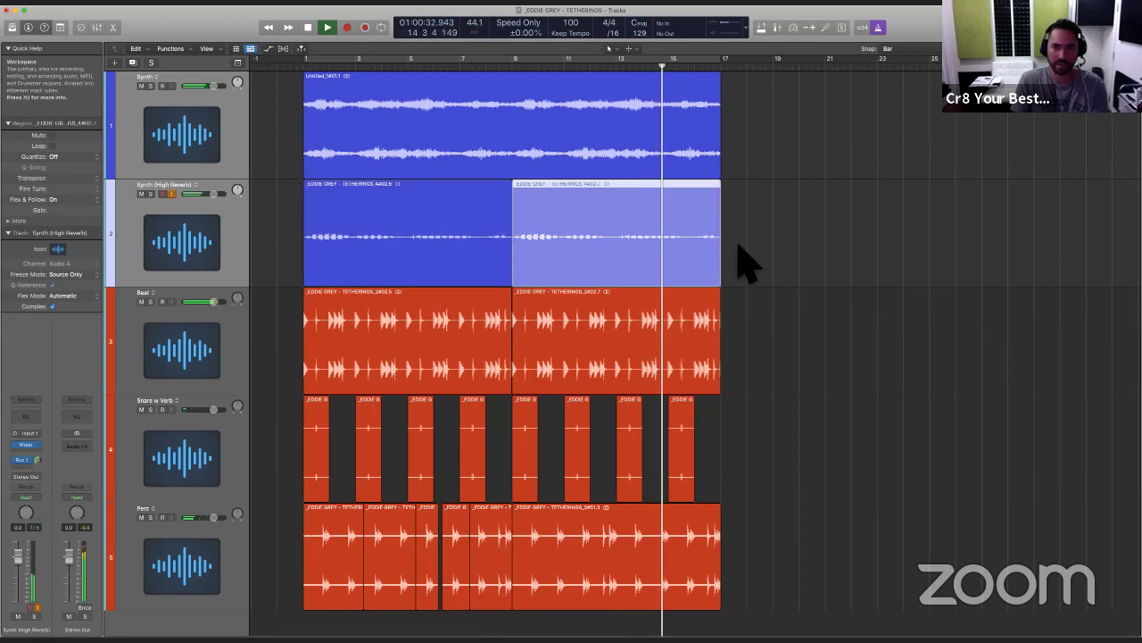
pyautogui.click(757, 283)
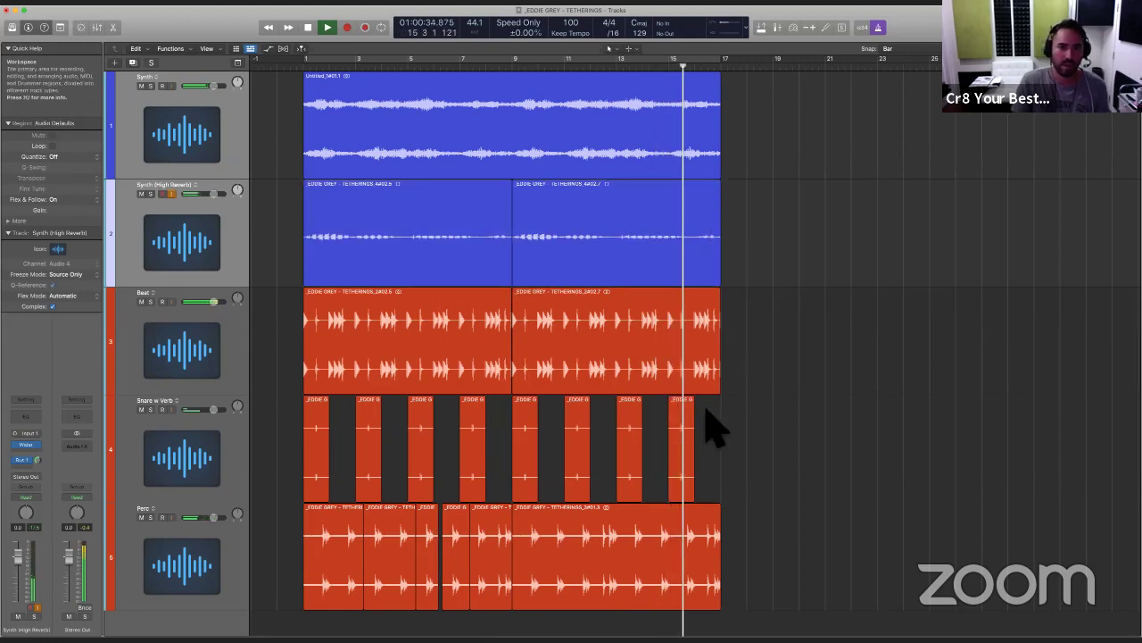
# Step: Play the full arrangement from bar 1 to review it, and select the Perc track
pyautogui.press('super+Left')
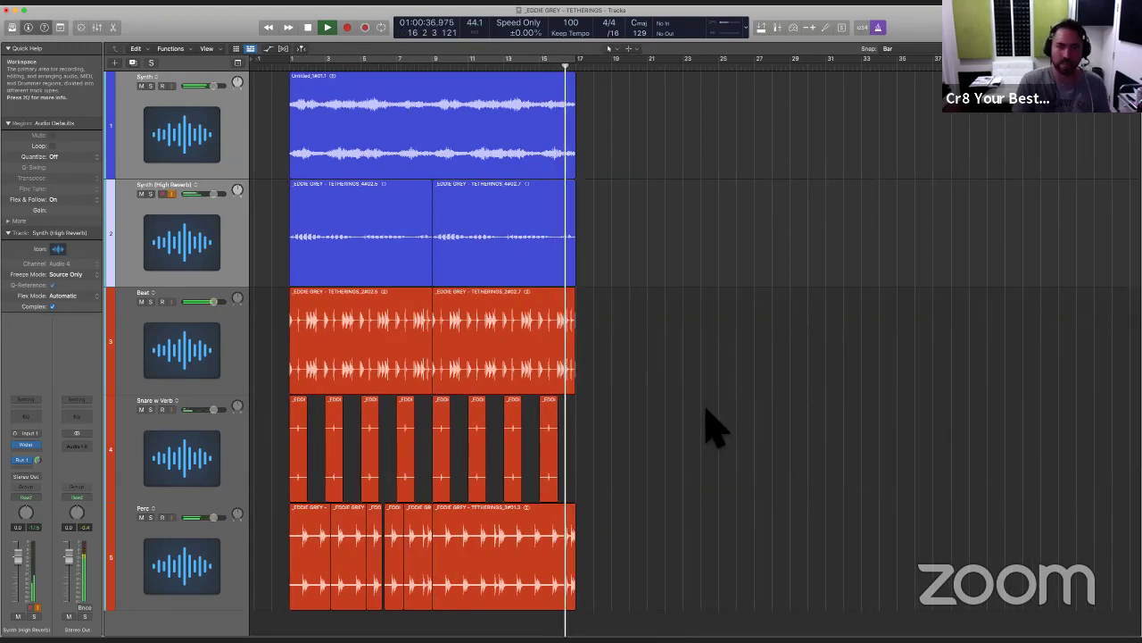
pyautogui.press('space')
pyautogui.scroll(-2, 618, 345)
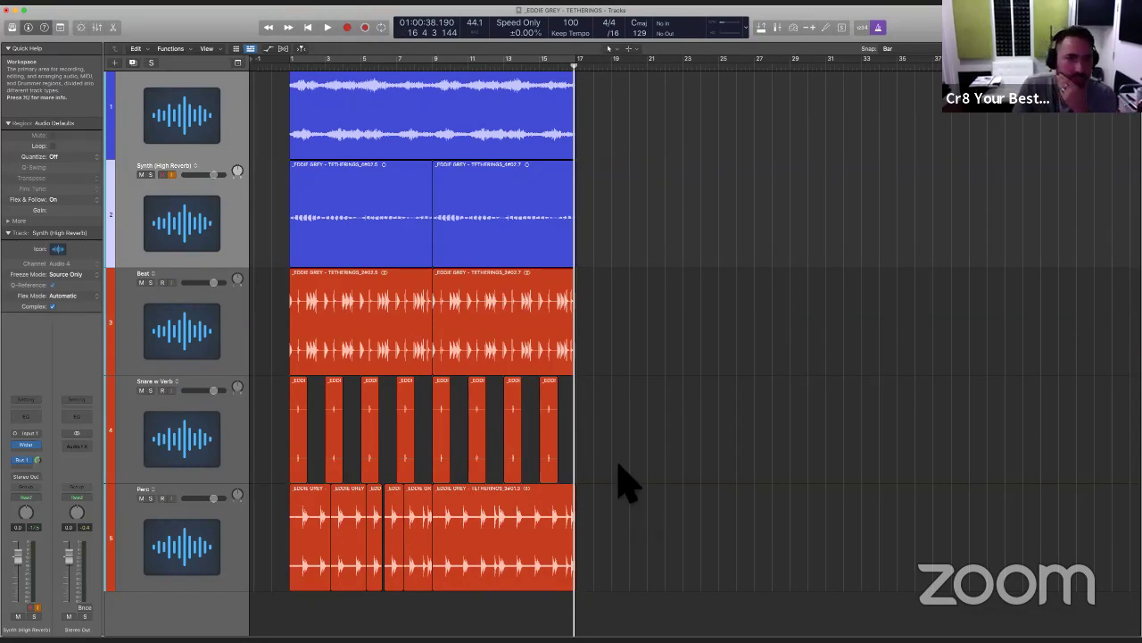
pyautogui.press('Return')
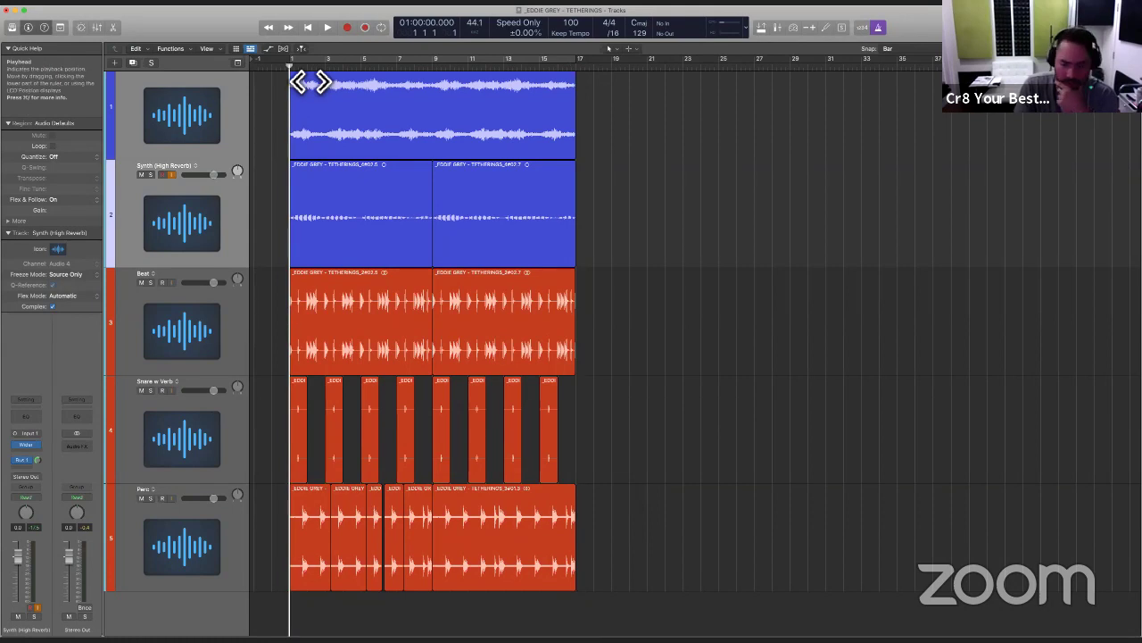
pyautogui.press('space')
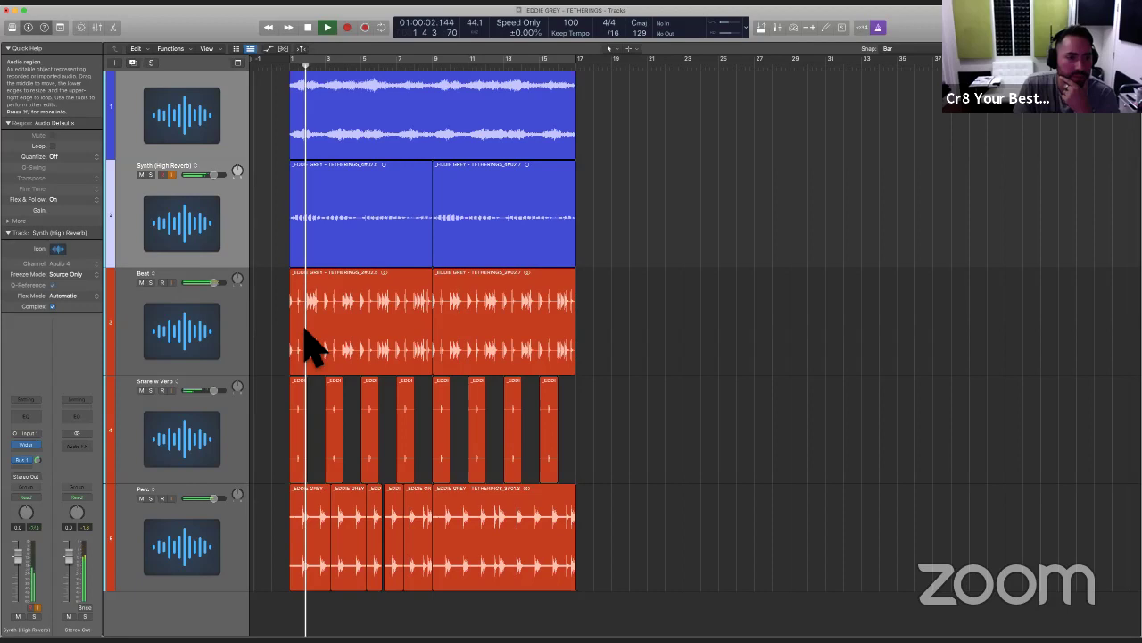
pyautogui.click(229, 547)
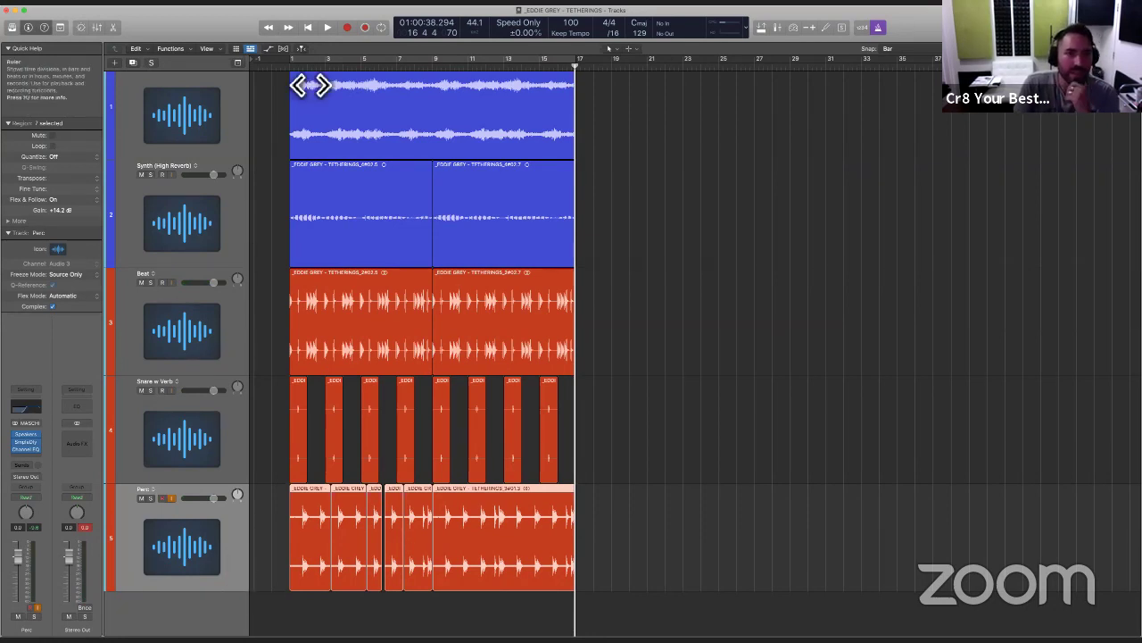
# Step: Reduce the height of all tracks and audition the arrangement from bar 1
pyautogui.click(292, 65)
pyautogui.scroll(1, 301, 105)
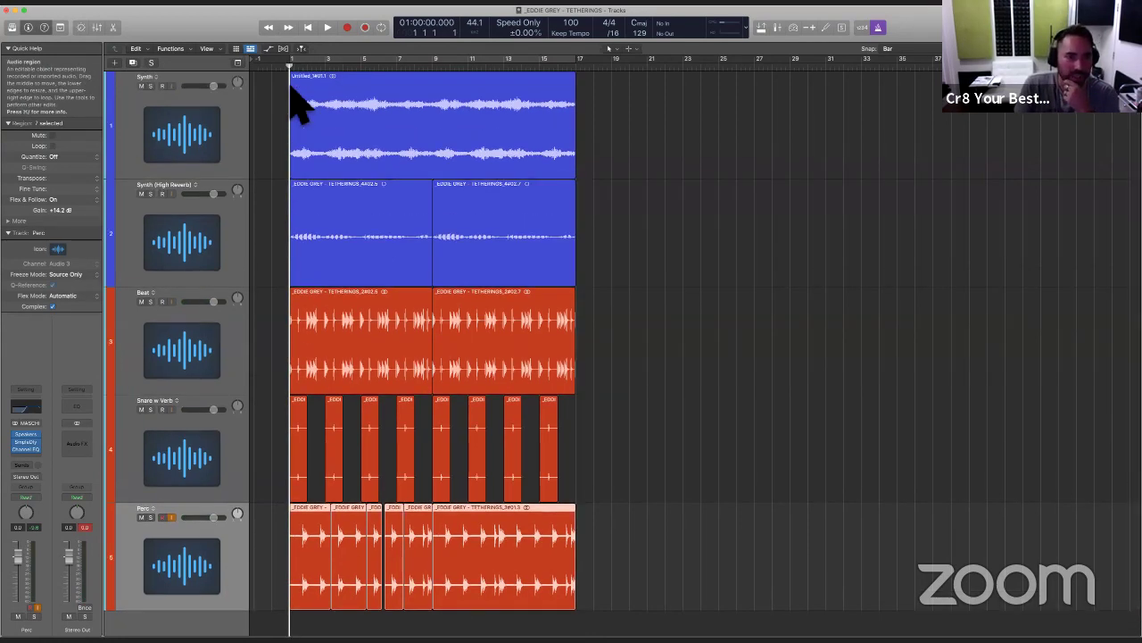
pyautogui.press('super+Up')
pyautogui.press('super+Up')
pyautogui.press('super+Up')
pyautogui.press('super+Up')
pyautogui.press('super+Up')
pyautogui.press('super+Up')
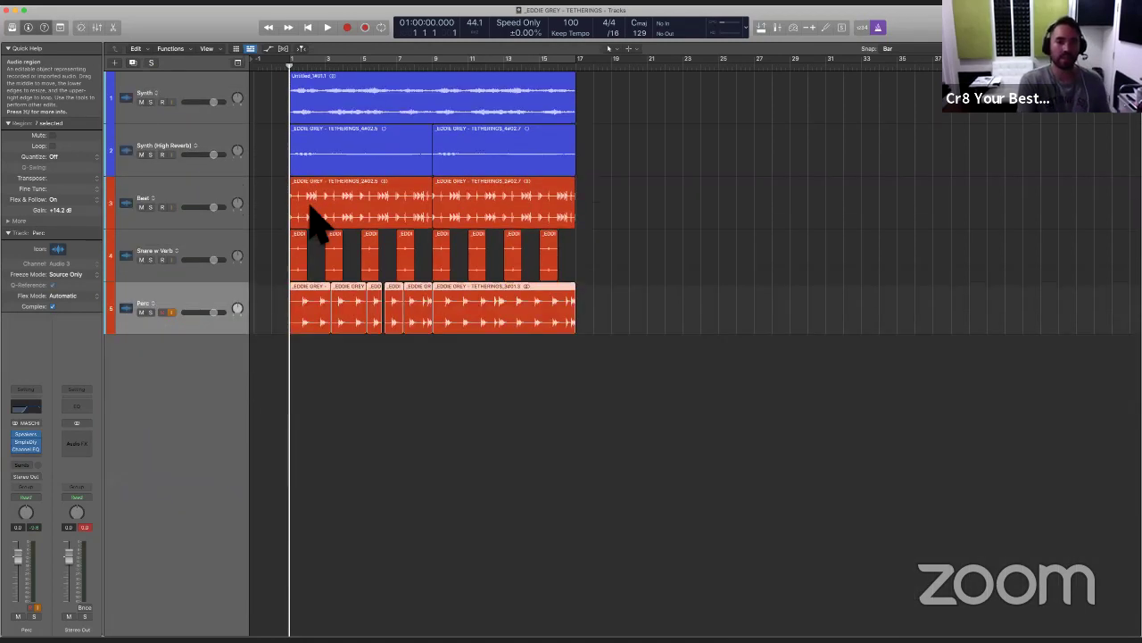
pyautogui.press('super+Down')
pyautogui.press('super+Down')
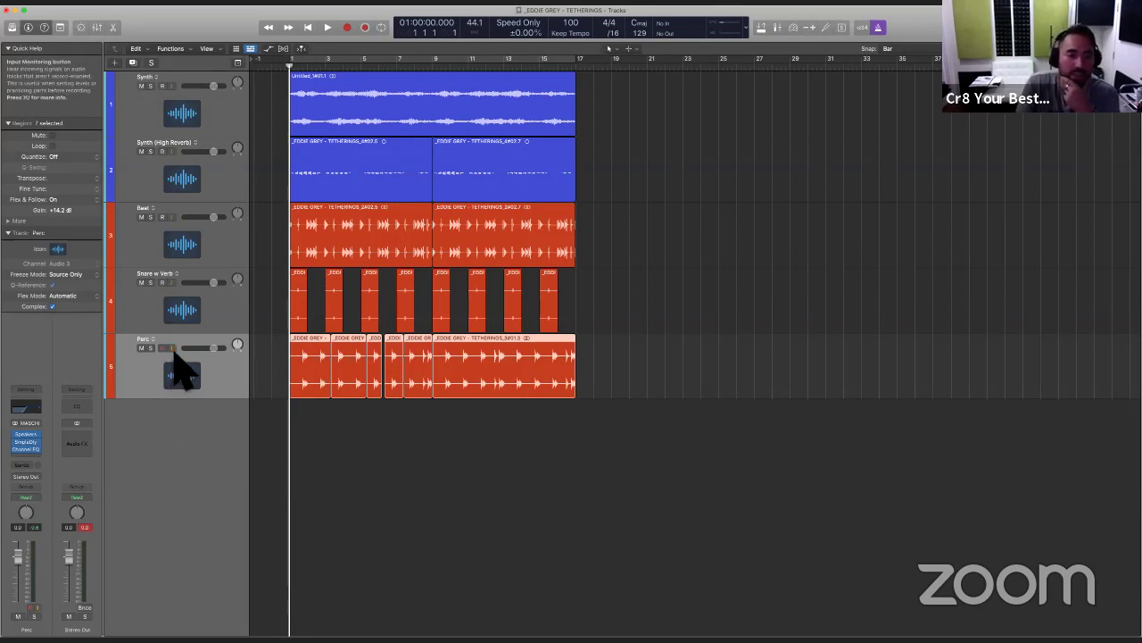
pyautogui.press('space')
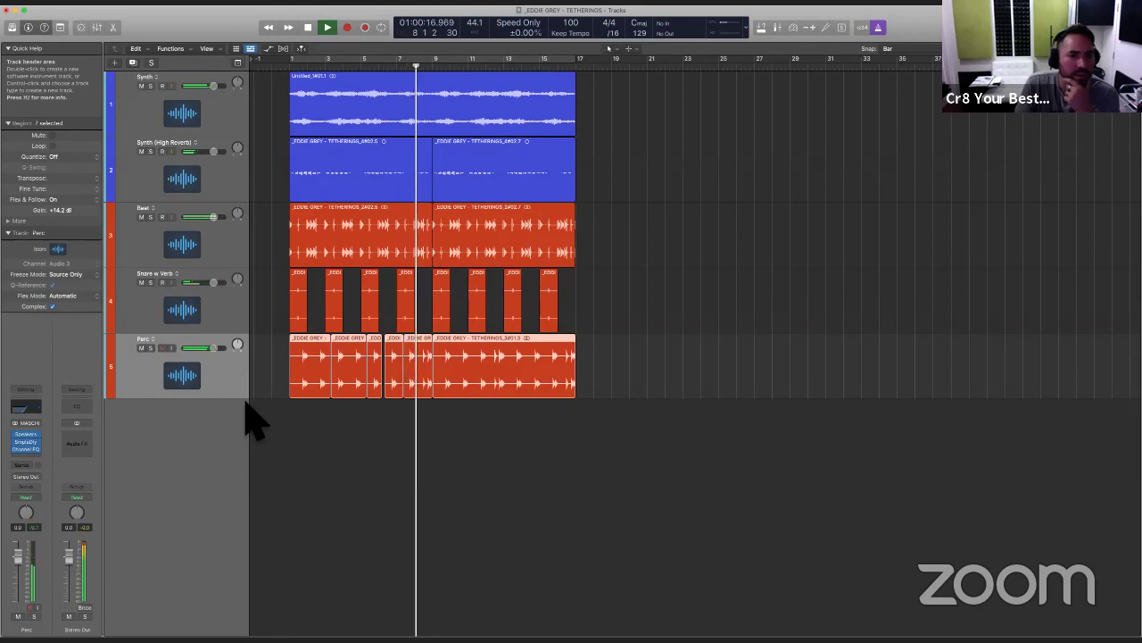
pyautogui.press('space')
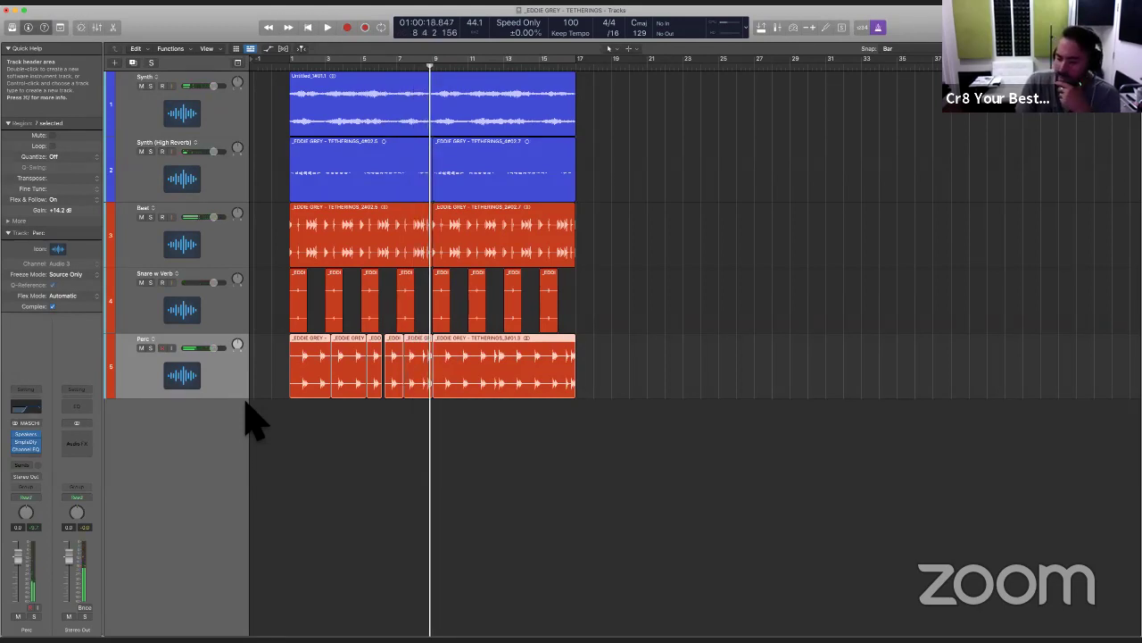
# Step: Turn on cycling for bars 1 to 16 and create a Drummer track with the Hip Hop genre below Perc
pyautogui.click(317, 471)
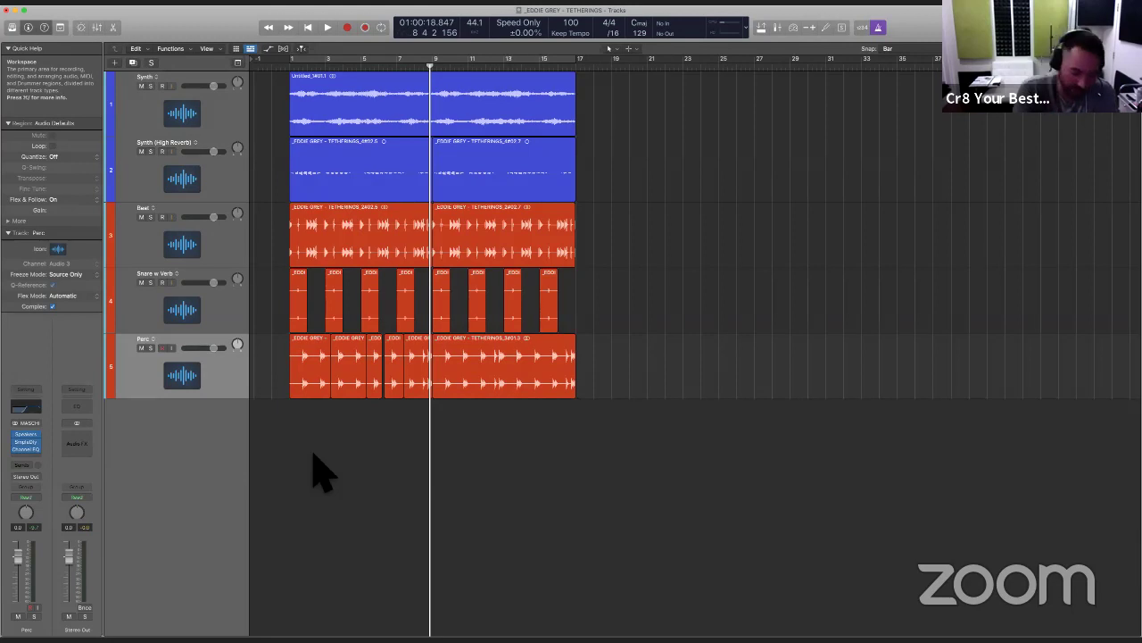
pyautogui.press('c')
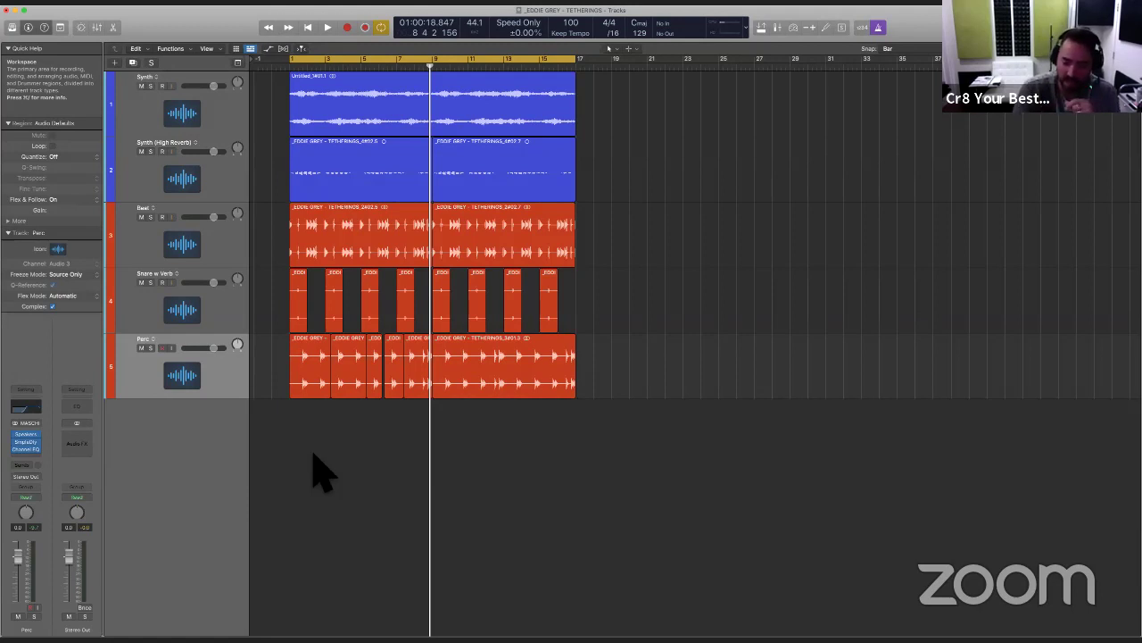
pyautogui.click(219, 382)
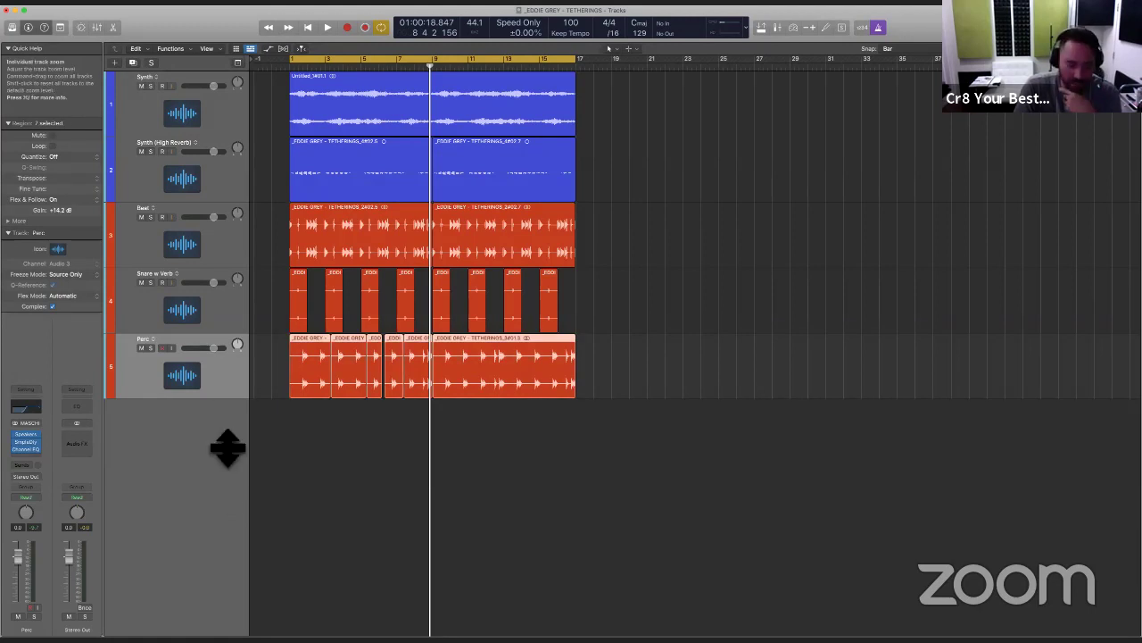
pyautogui.doubleClick(224, 408)
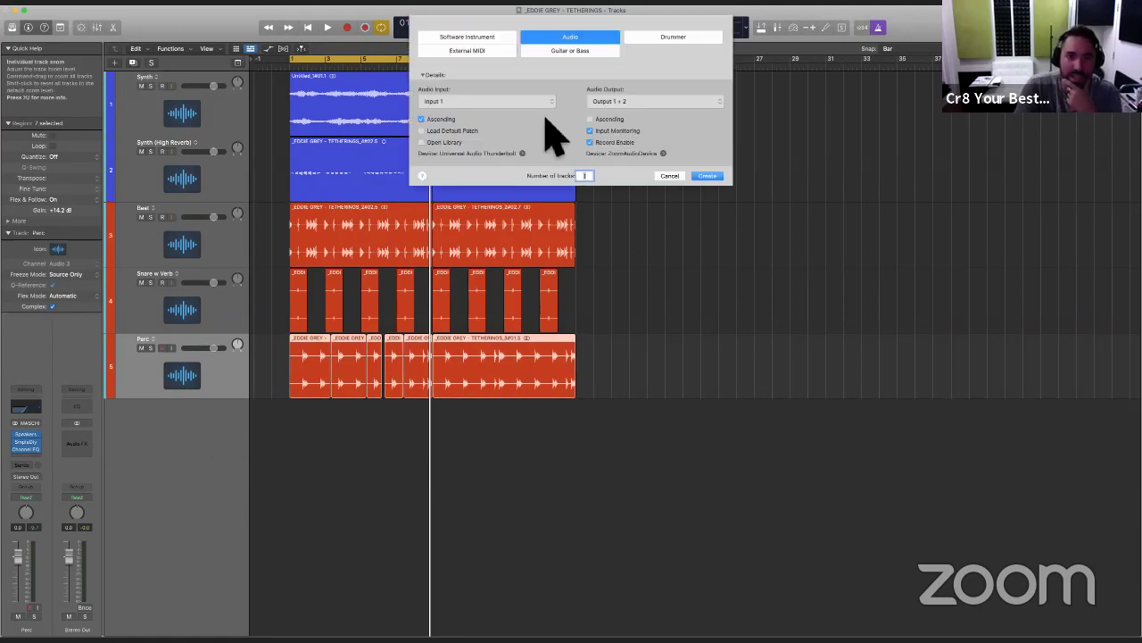
pyautogui.click(660, 40)
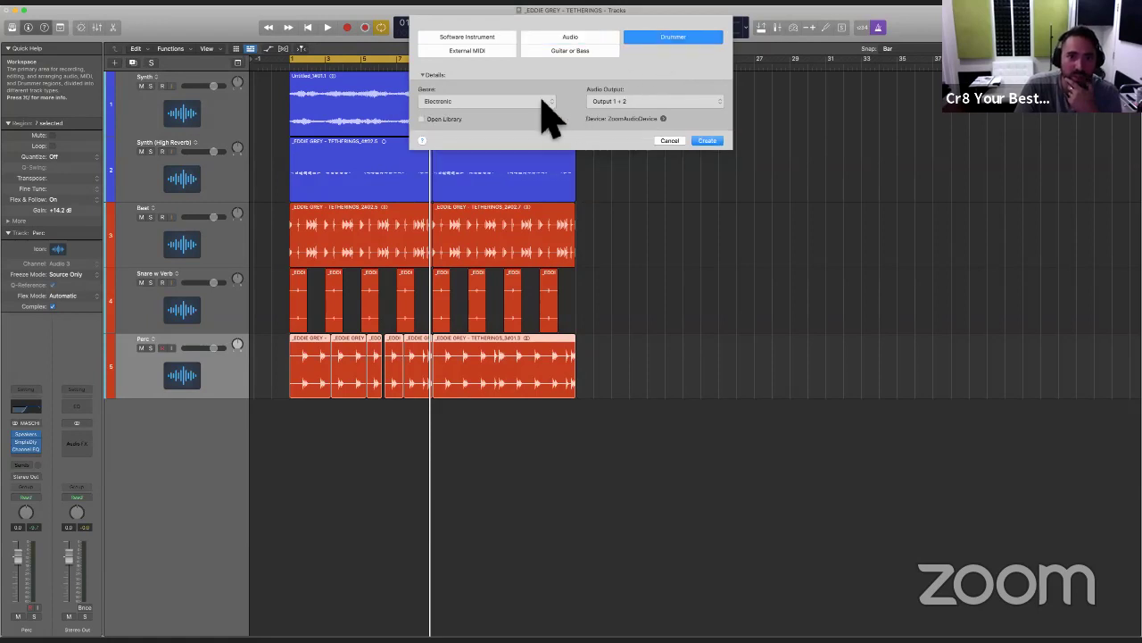
pyautogui.click(546, 102)
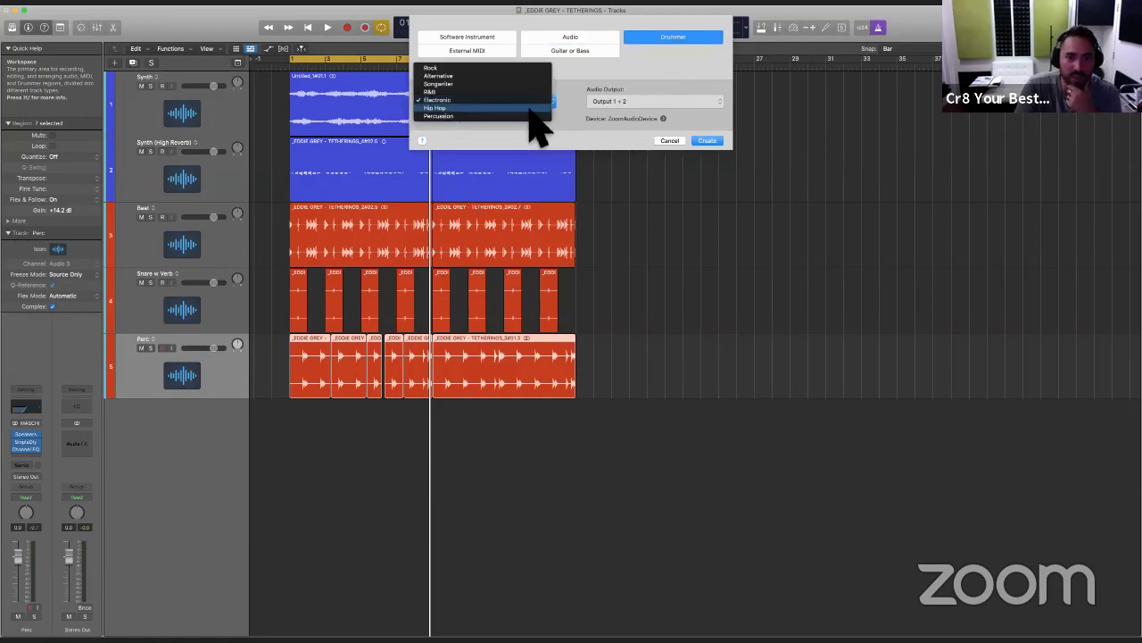
pyautogui.click(472, 108)
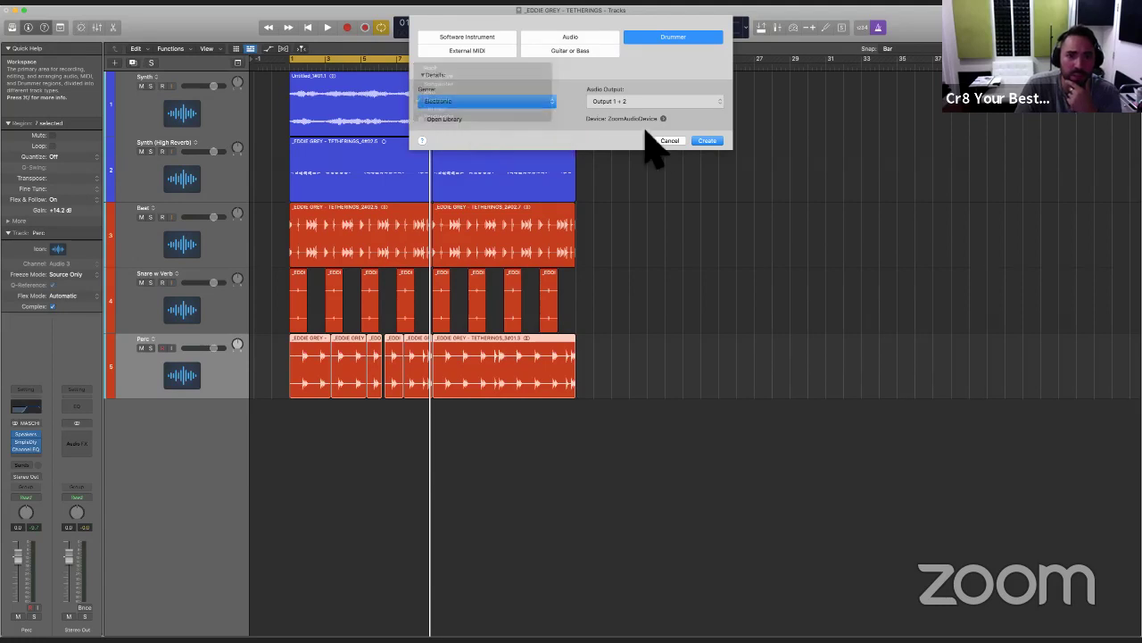
pyautogui.click(708, 141)
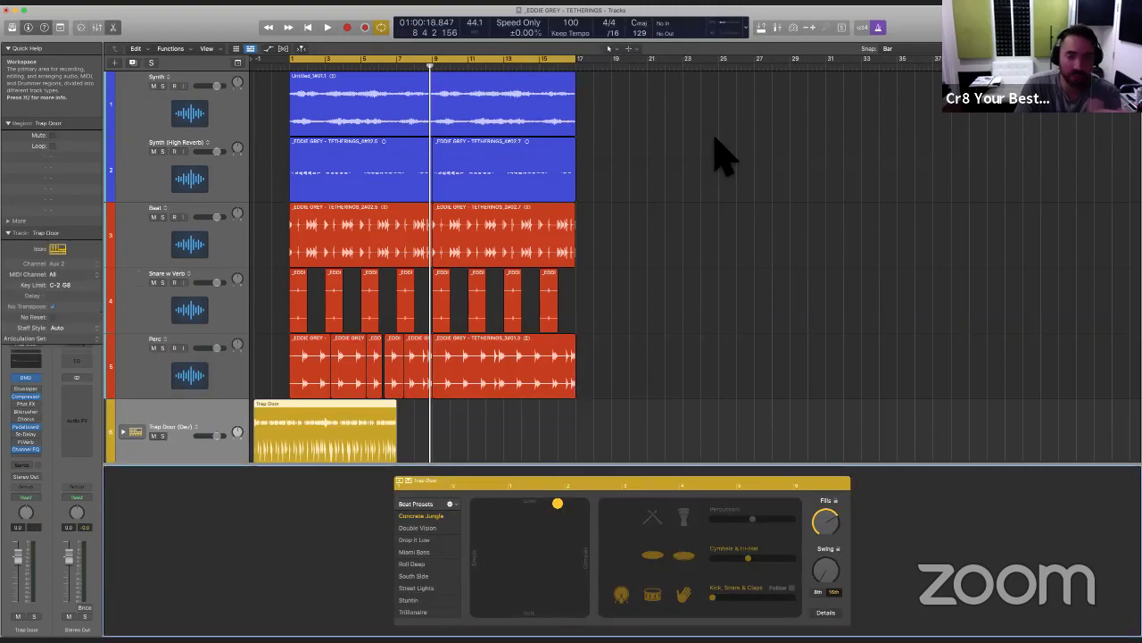
# Step: Move the Trap Door region to bar 1 and turn off its kick, snare, claps and cymbals, keeping only the hi-hat
pyautogui.hotkey('alt', 'Right')
pyautogui.hotkey('alt', 'Right')
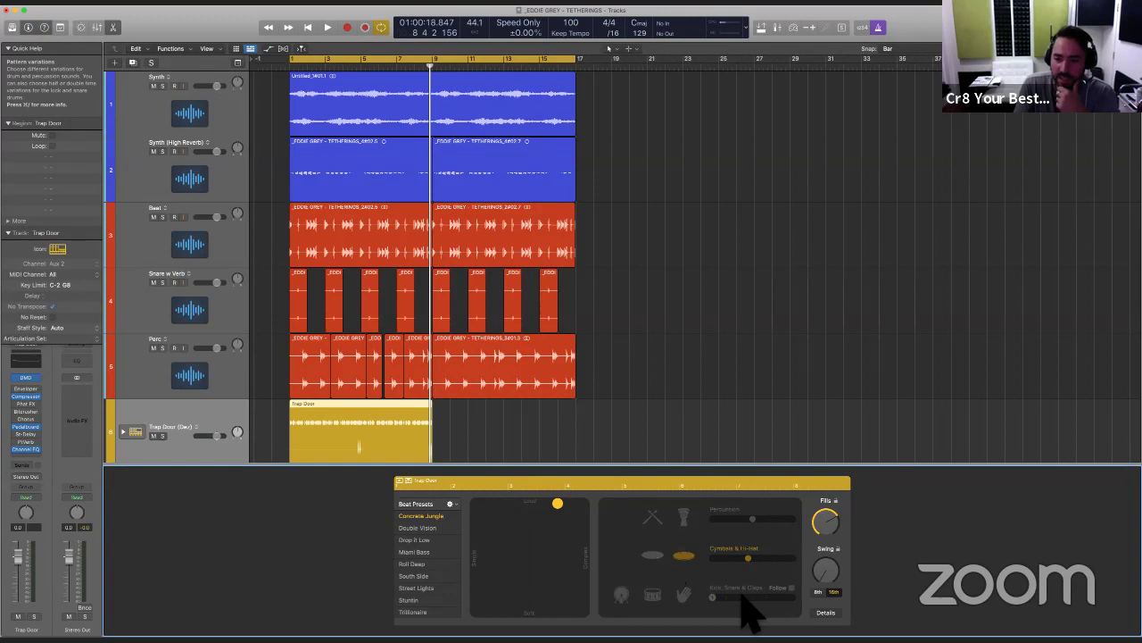
# Step: Audition the Cymbals & Hi-Hat patterns from bar 1, choose variation 8, and add a second Trap Door region in bars 9 to 16
pyautogui.press('Return')
pyautogui.press('space')
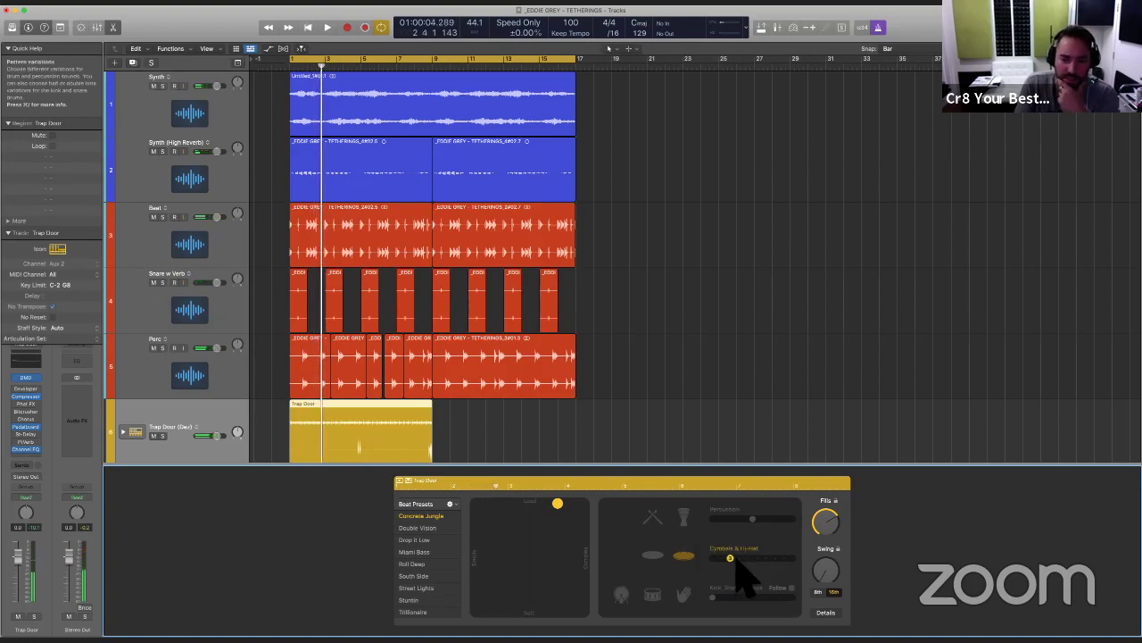
pyautogui.moveTo(737, 562); pyautogui.dragTo(719, 567)
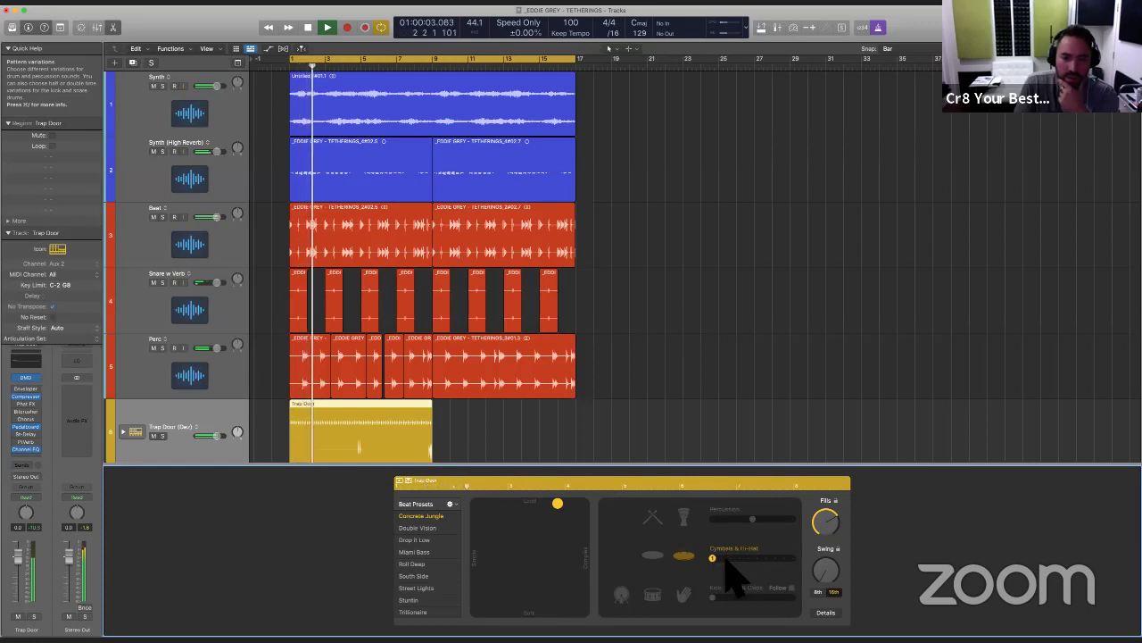
pyautogui.click(723, 558)
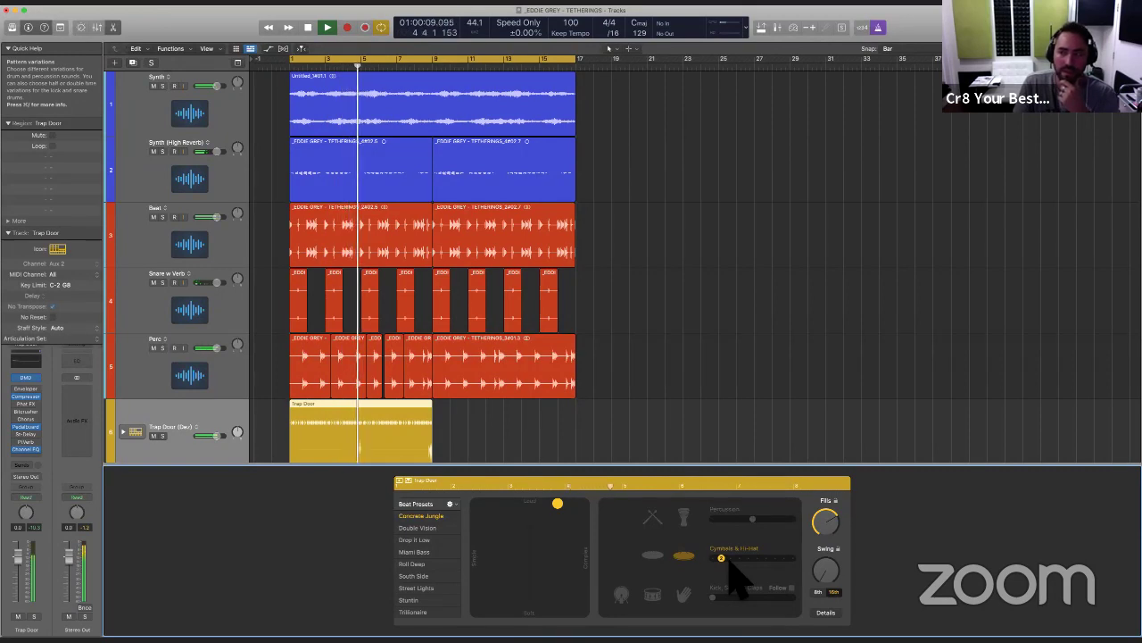
pyautogui.click(730, 559)
pyautogui.moveTo(733, 561); pyautogui.dragTo(771, 561)
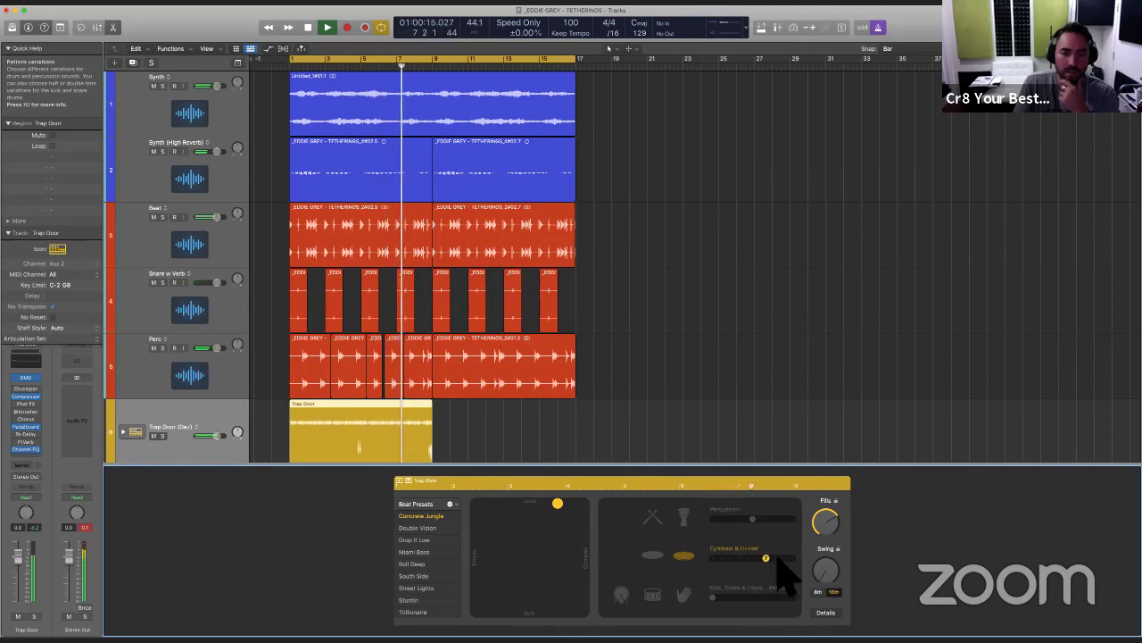
pyautogui.click(775, 561)
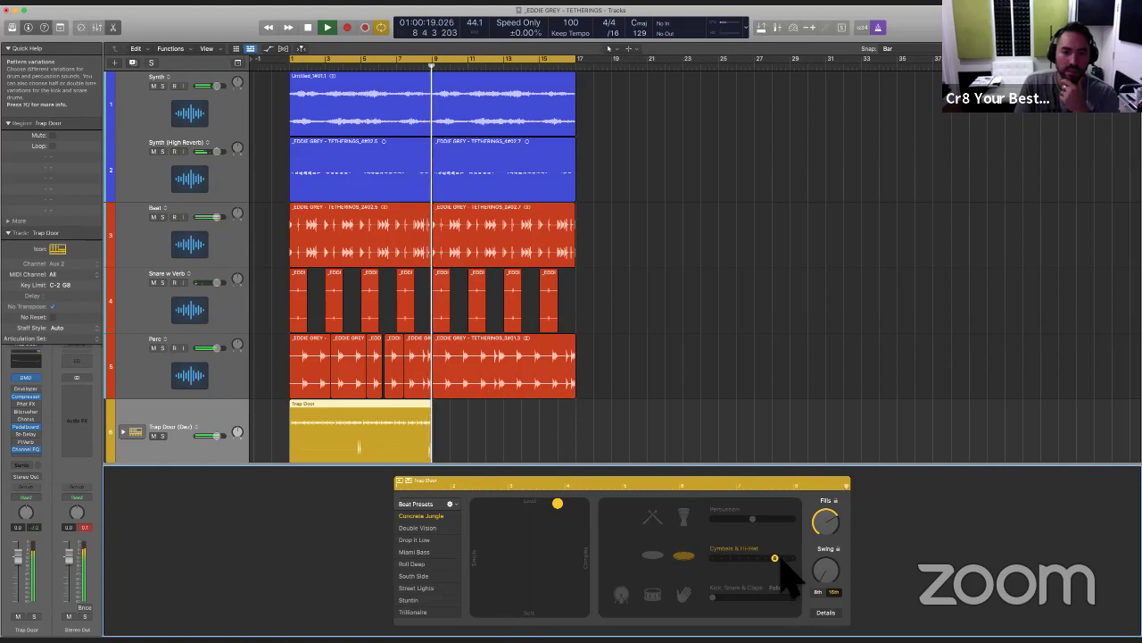
pyautogui.press('space')
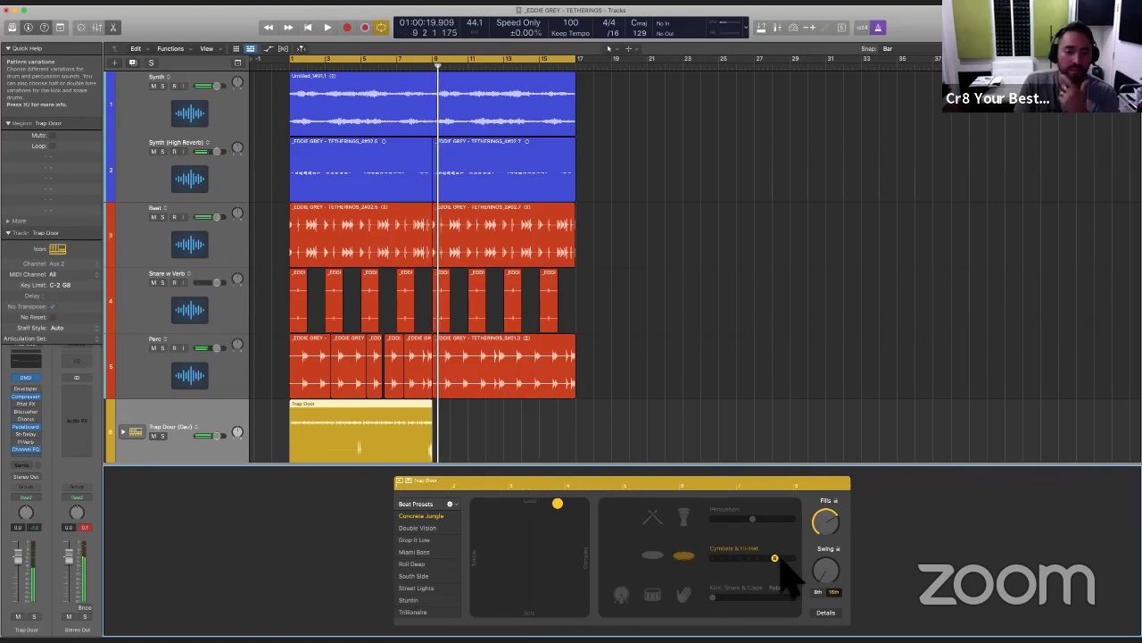
pyautogui.click(442, 437)
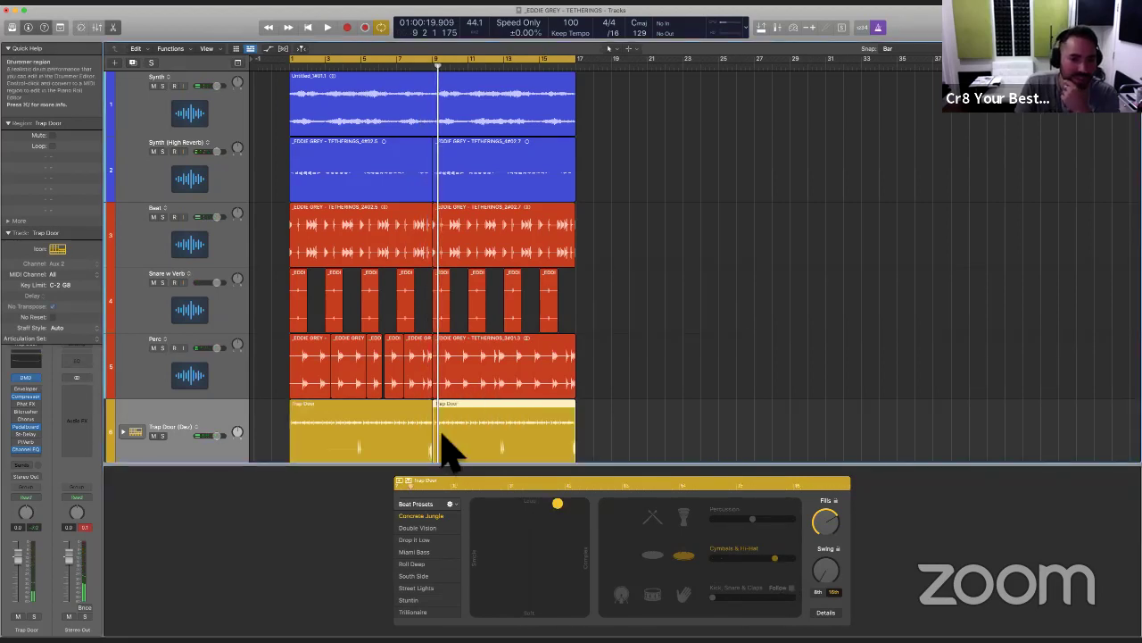
# Step: Select the Trap Door track, open its Drum Machine Designer and show the sound library, keeping the drummer regions in view
pyautogui.click(215, 416)
pyautogui.click(26, 377)
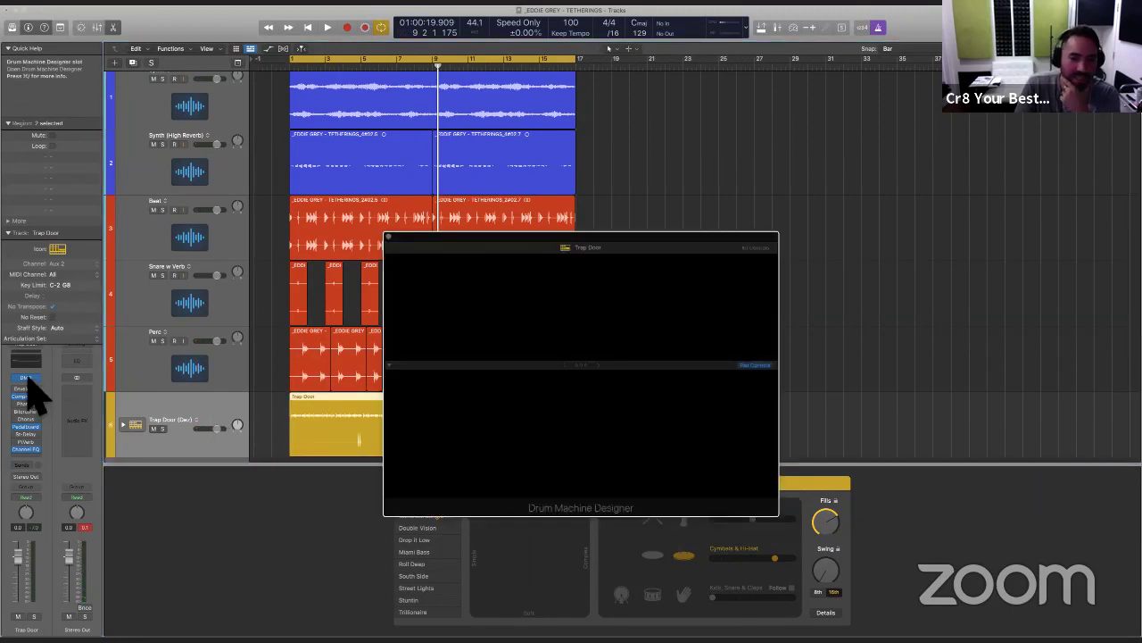
pyautogui.moveTo(701, 250); pyautogui.dragTo(704, 145)
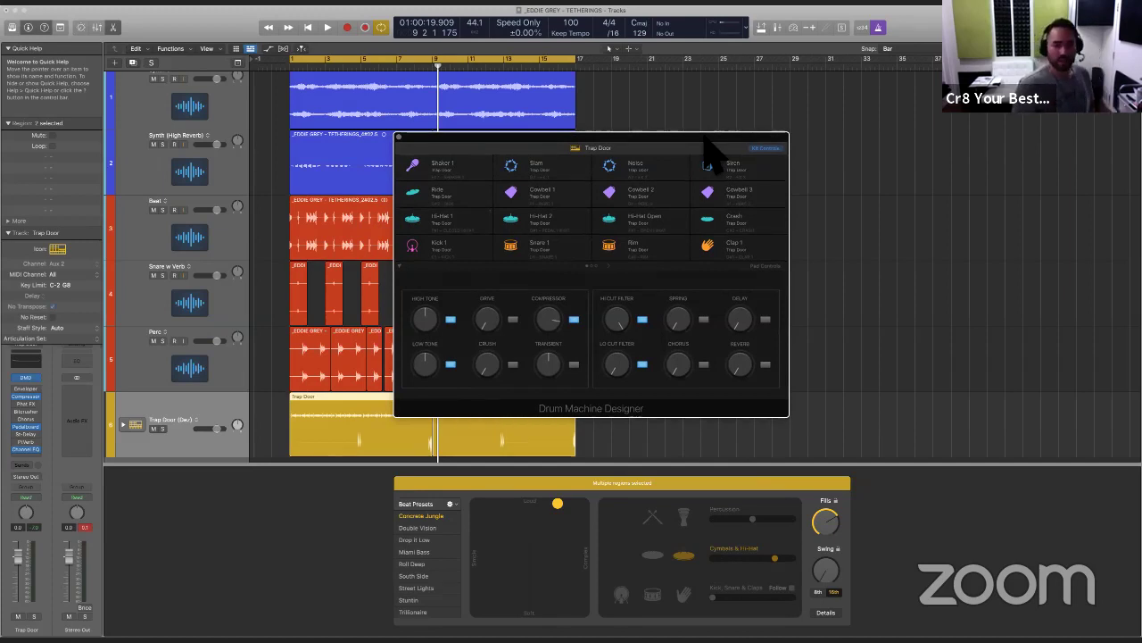
pyautogui.moveTo(705, 138); pyautogui.dragTo(728, 161)
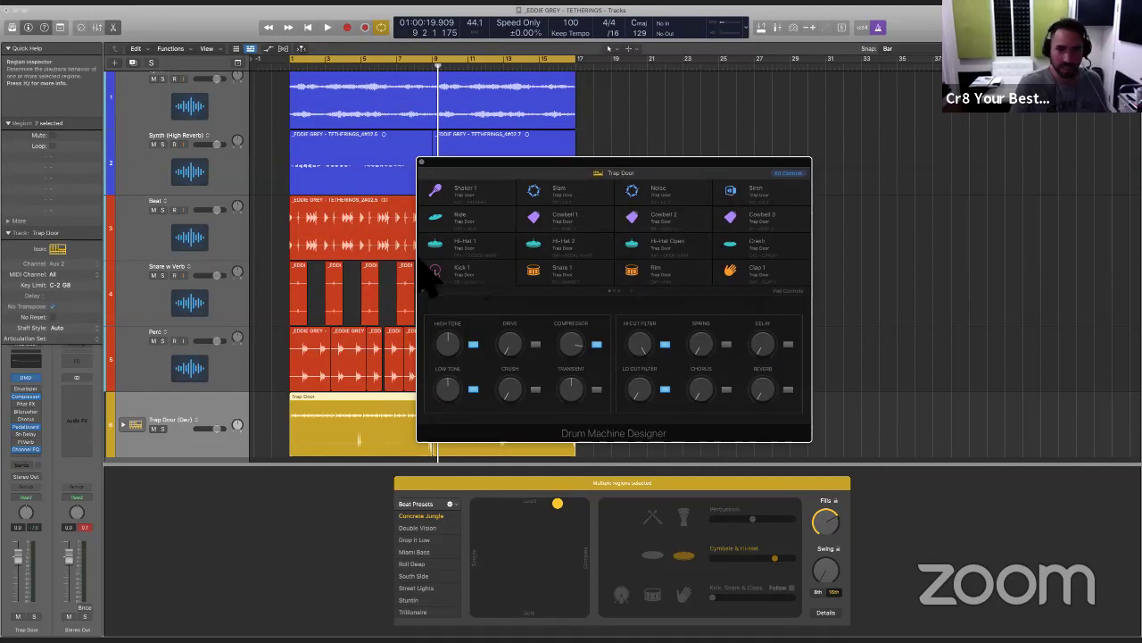
pyautogui.press('y')
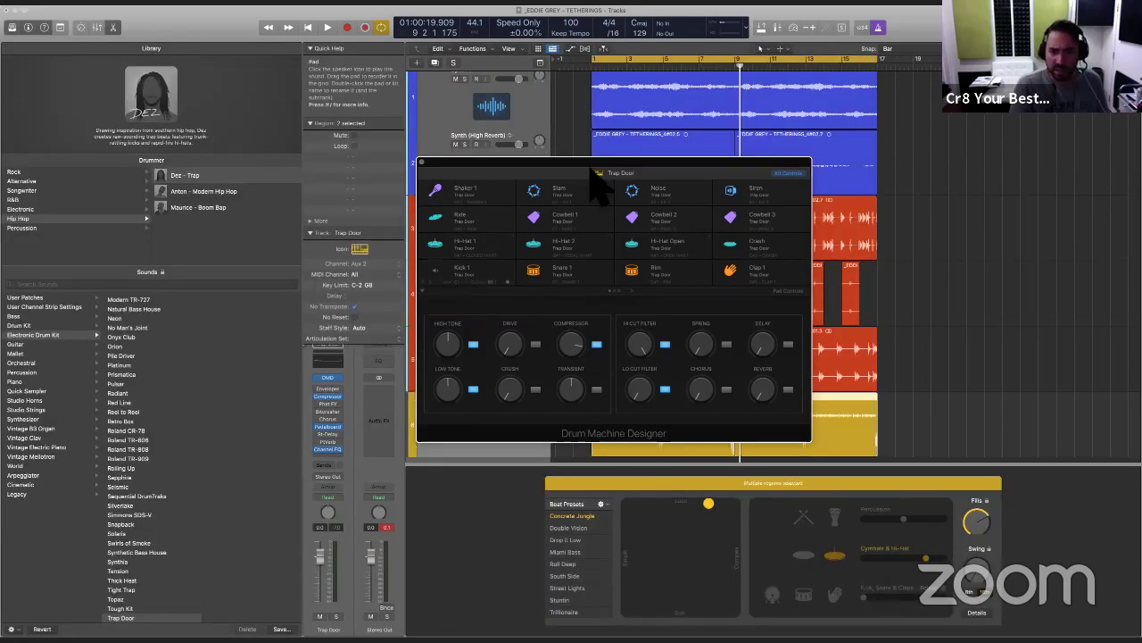
pyautogui.moveTo(591, 173); pyautogui.dragTo(614, 78)
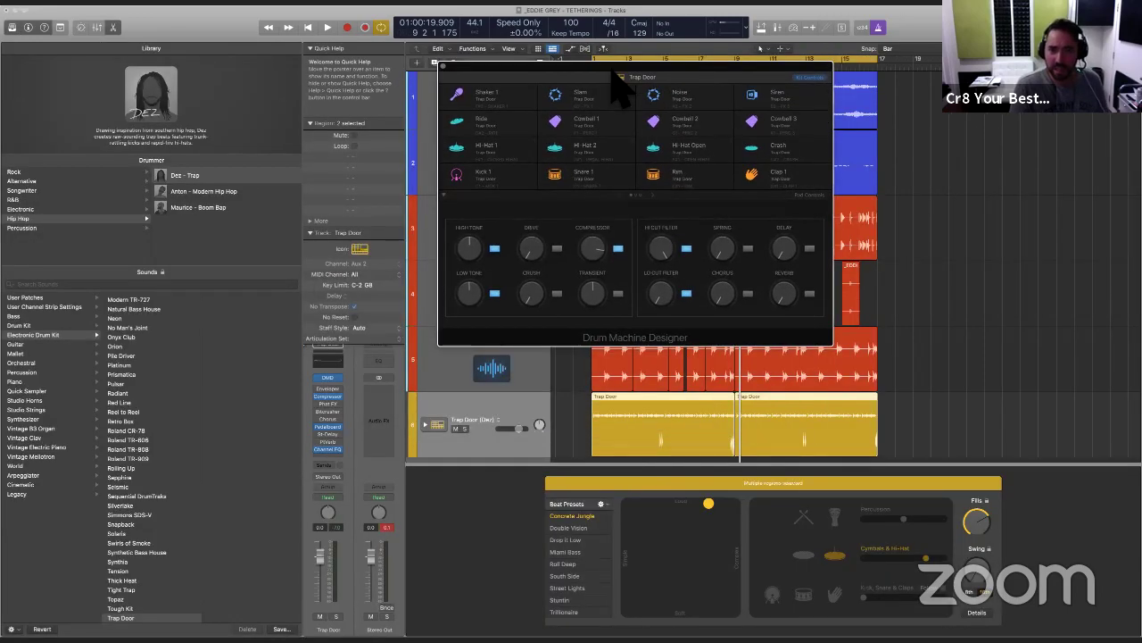
# Step: Replace the kit's Hi-Hat 1 sound with Hi-Hat 1 - Brooklyn Feels while the arrangement plays
pyautogui.press('space')
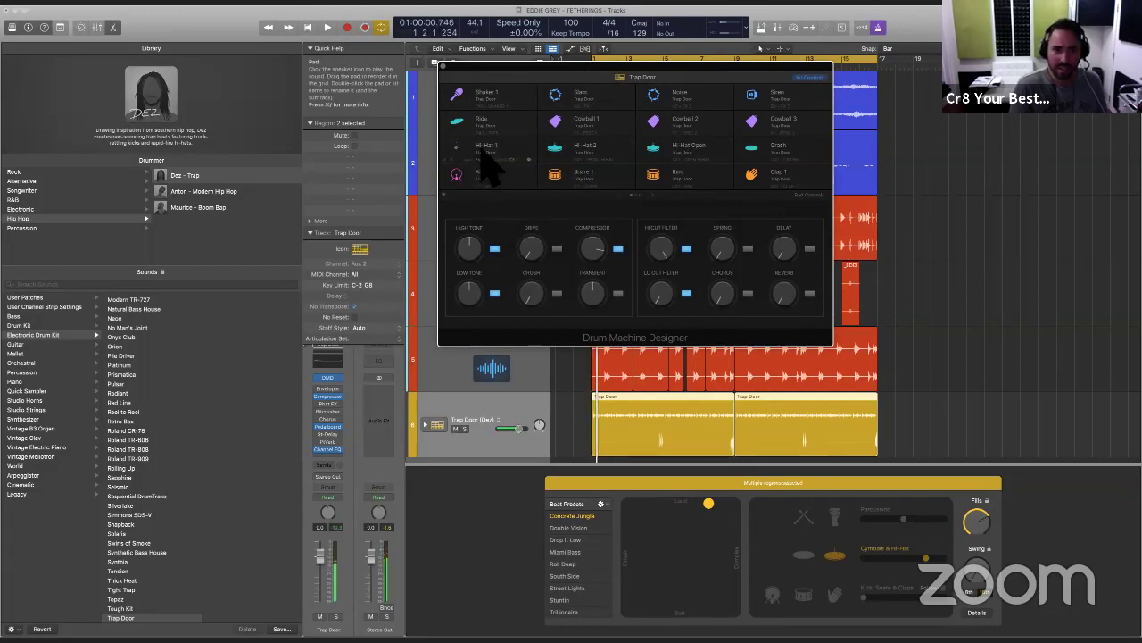
pyautogui.click(482, 152)
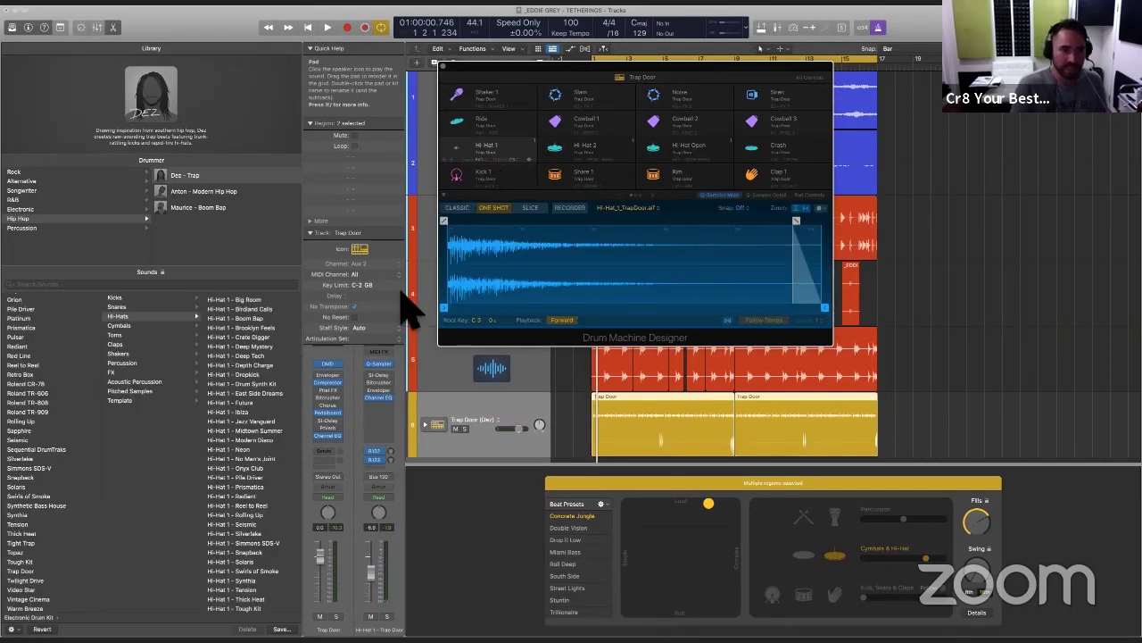
pyautogui.click(240, 300)
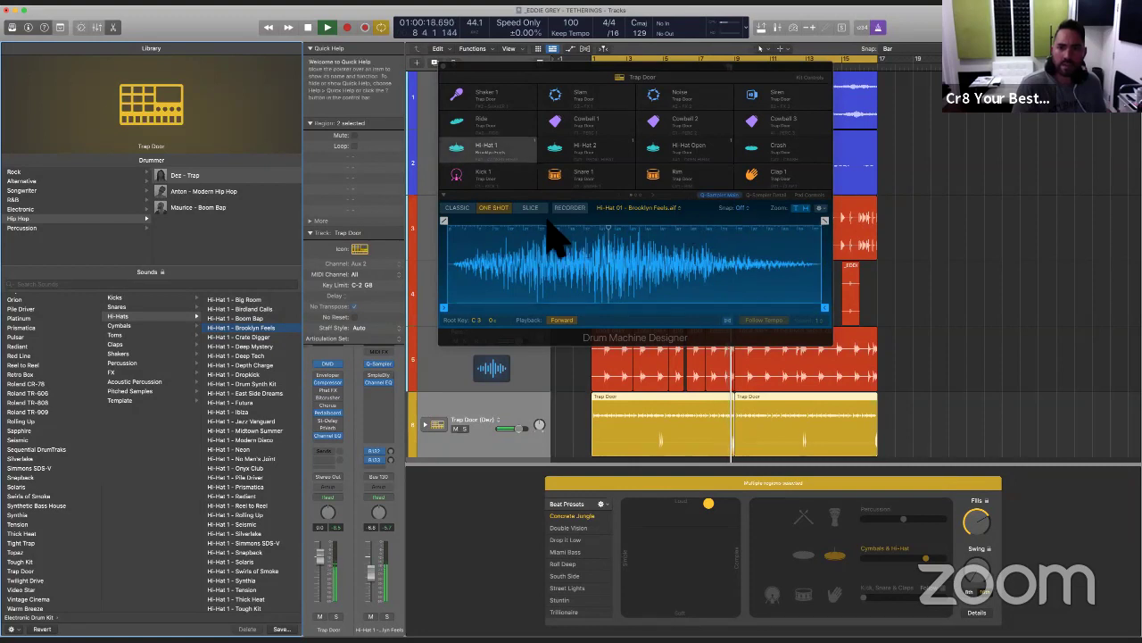
# Step: Turn the drummer's fills fully down and enable Flex with Follow Tempo for the Hi-Hat 1 sample in One Shot mode
pyautogui.click(464, 210)
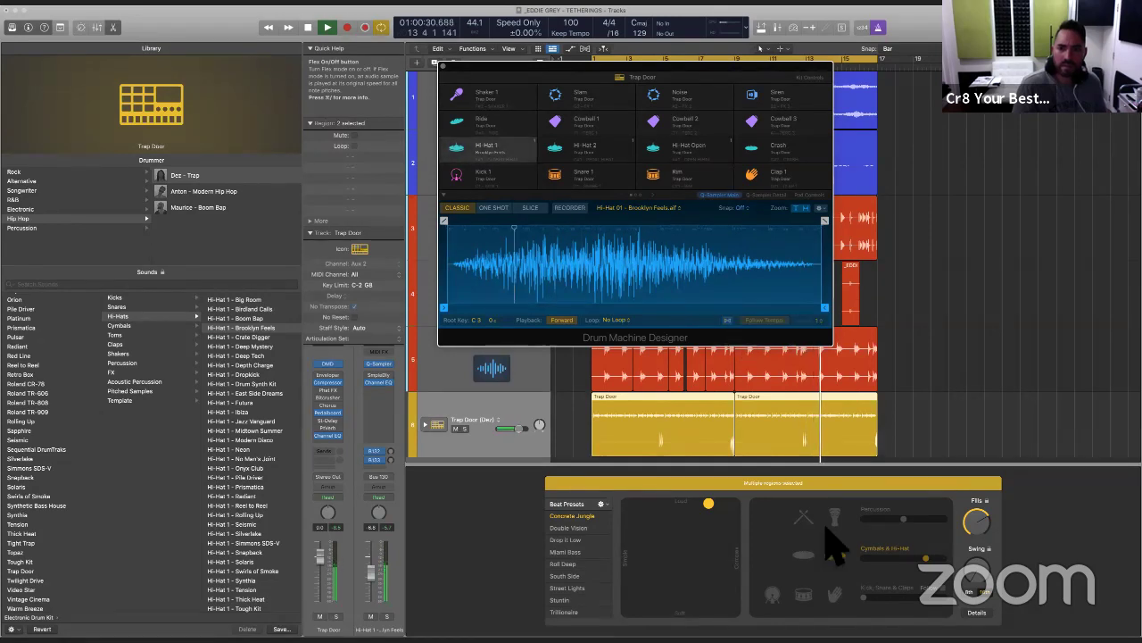
pyautogui.moveTo(980, 524); pyautogui.dragTo(980, 599)
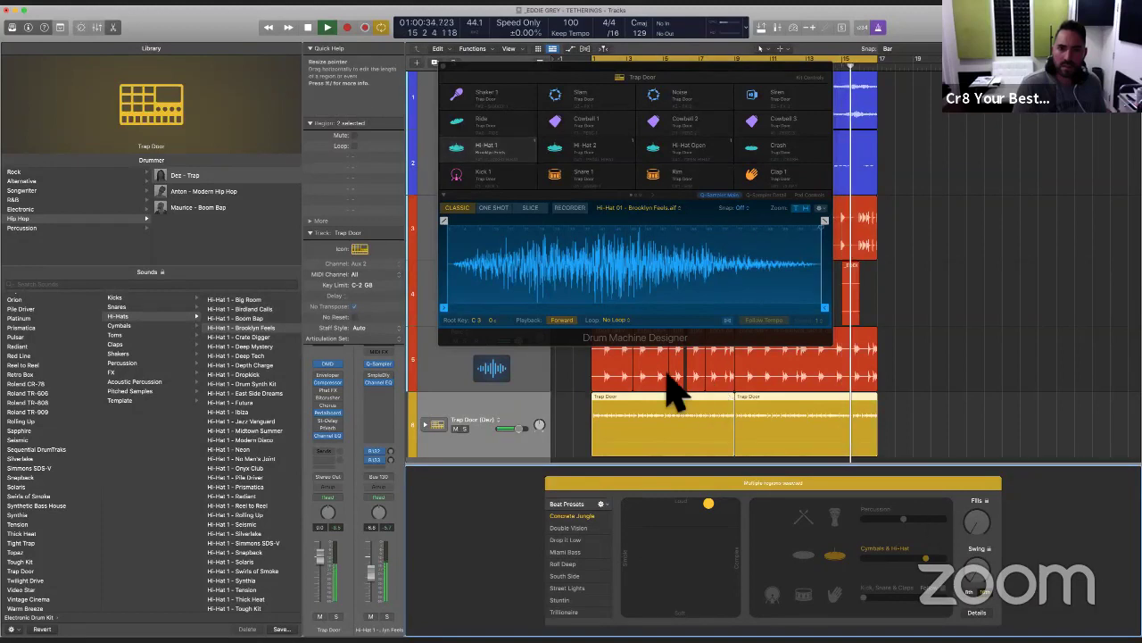
pyautogui.click(728, 321)
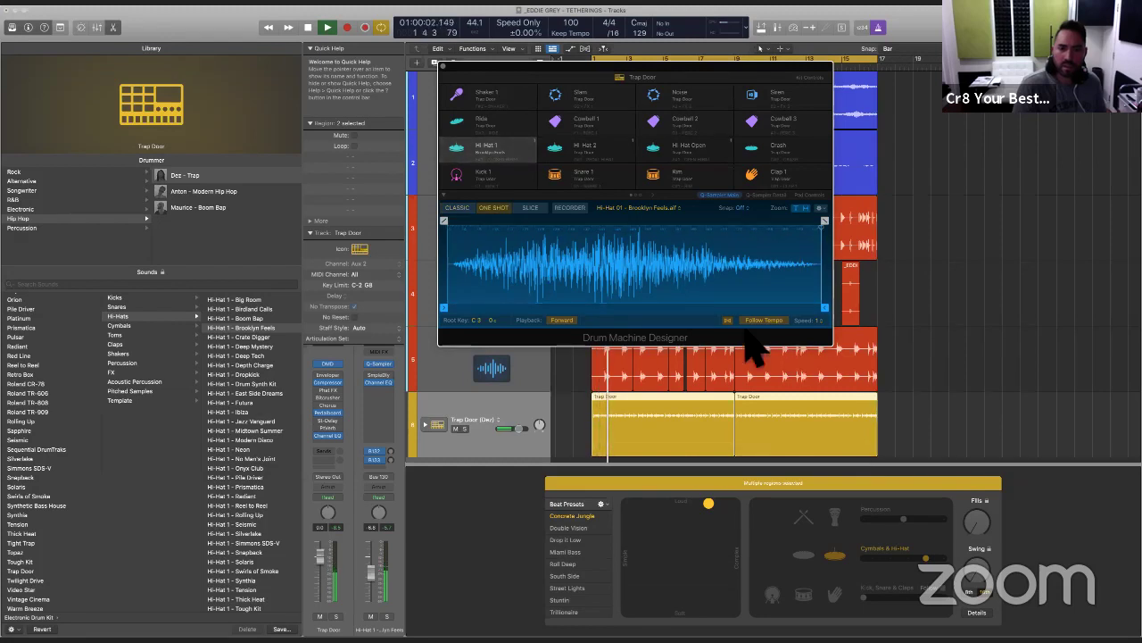
pyautogui.press('space')
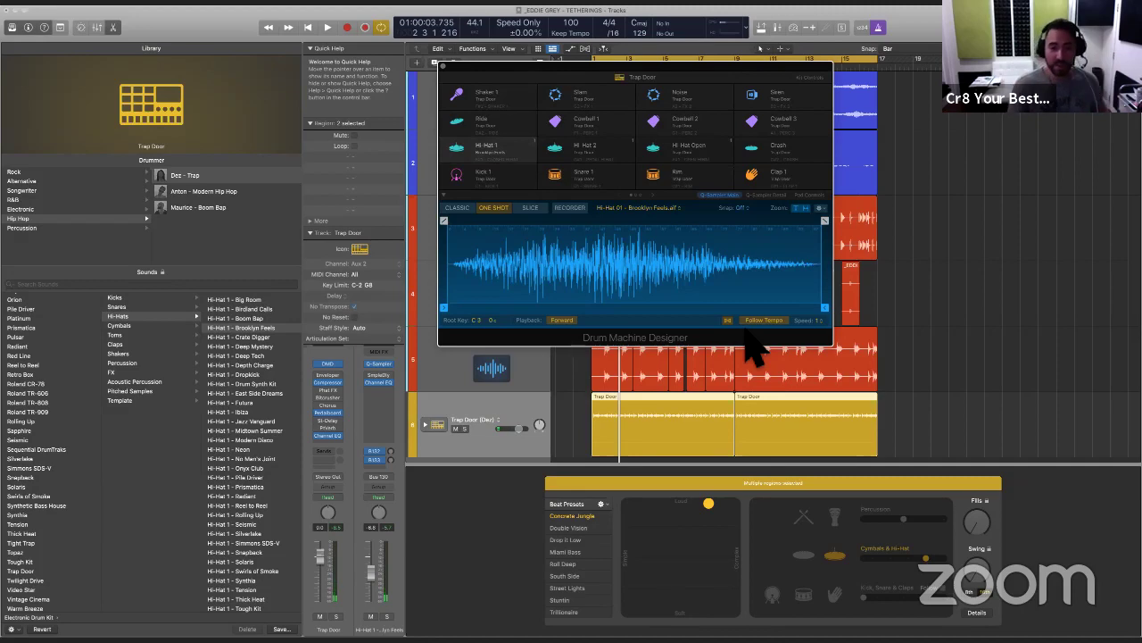
# Step: Clear the workspace by closing the Drum Machine Designer, collapsing the track parameters and hiding the library during playback
pyautogui.moveTo(459, 77); pyautogui.dragTo(756, 156)
pyautogui.press('space')
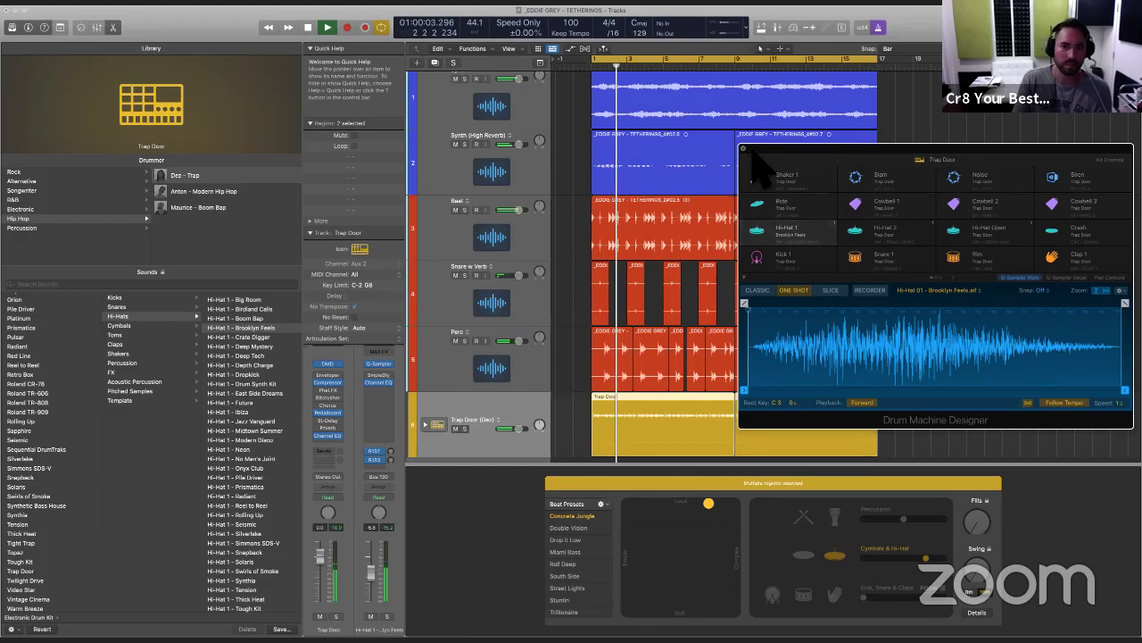
pyautogui.click(744, 148)
pyautogui.click(426, 438)
pyautogui.click(311, 233)
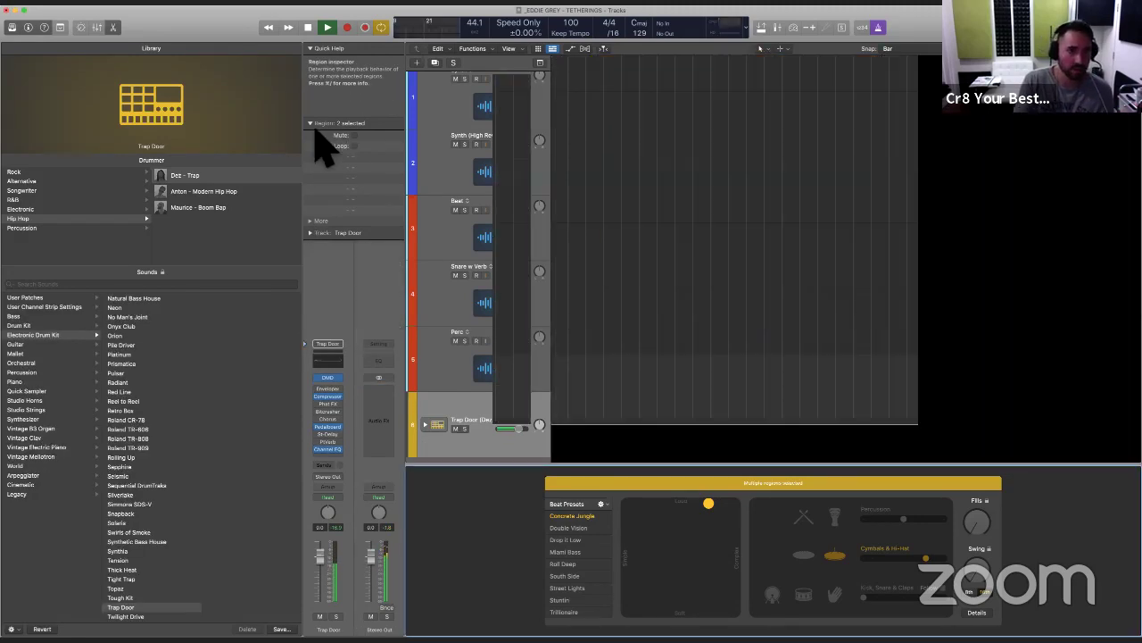
pyautogui.press('y')
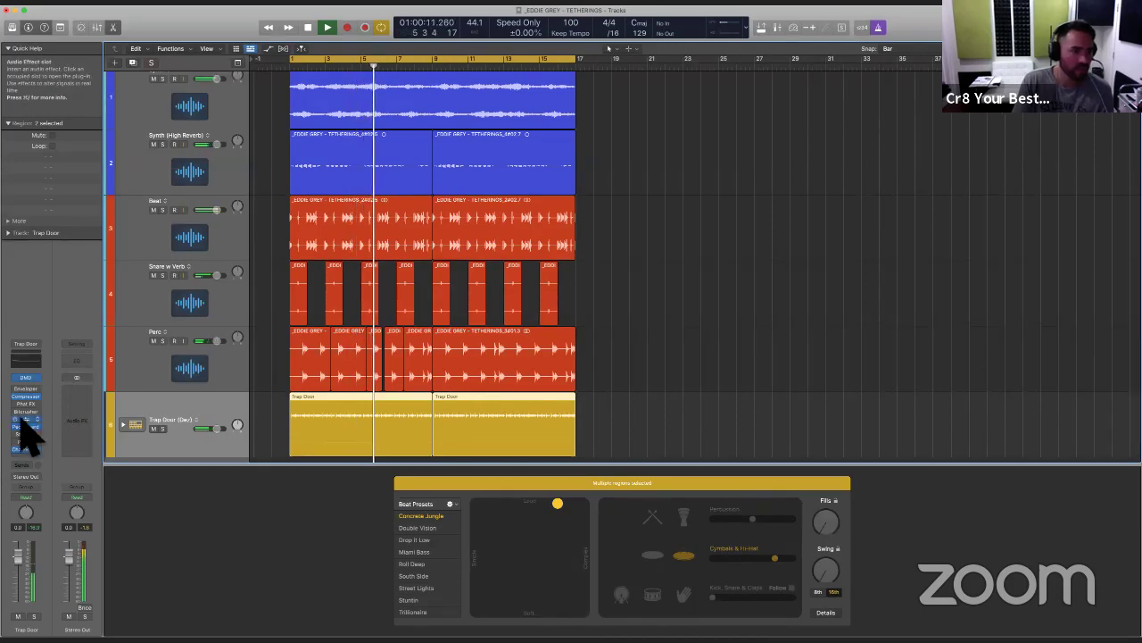
# Step: Band-limit the Trap Door track in its Channel EQ with a low cut at 1010 Hz and a high cut at 7450 Hz
pyautogui.click(32, 450)
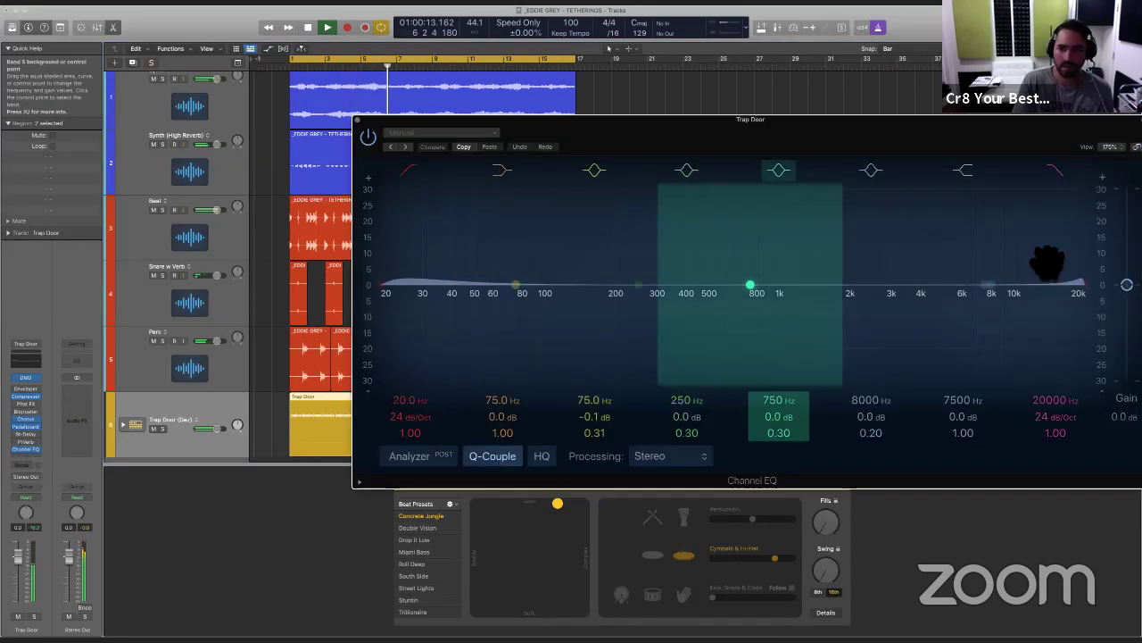
pyautogui.moveTo(1083, 290); pyautogui.dragTo(982, 282)
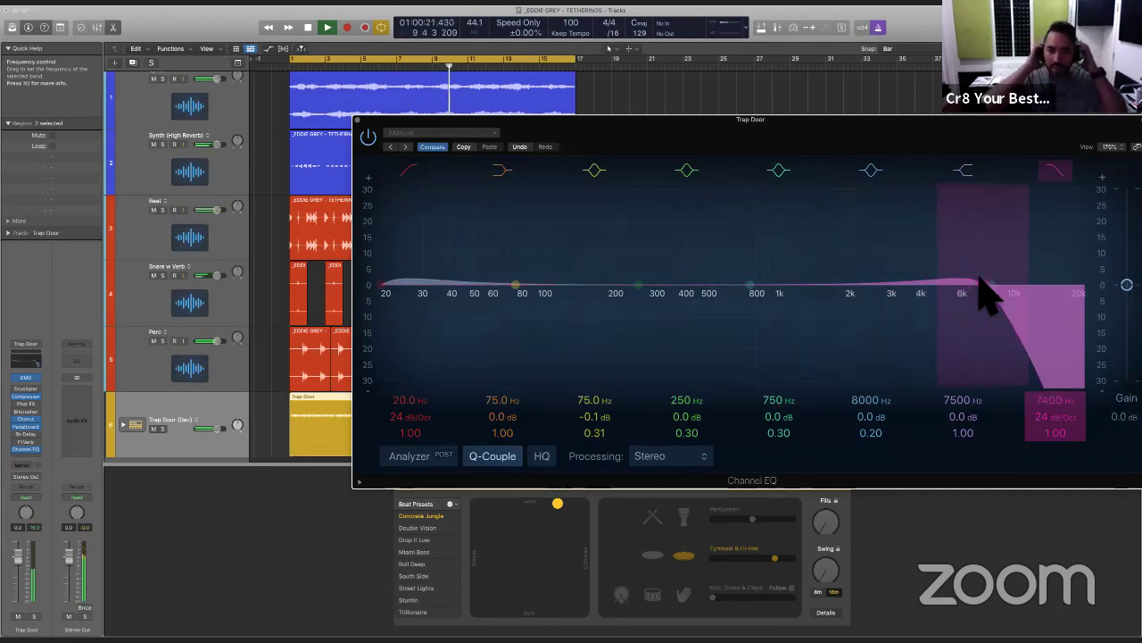
pyautogui.moveTo(993, 284); pyautogui.dragTo(1014, 287)
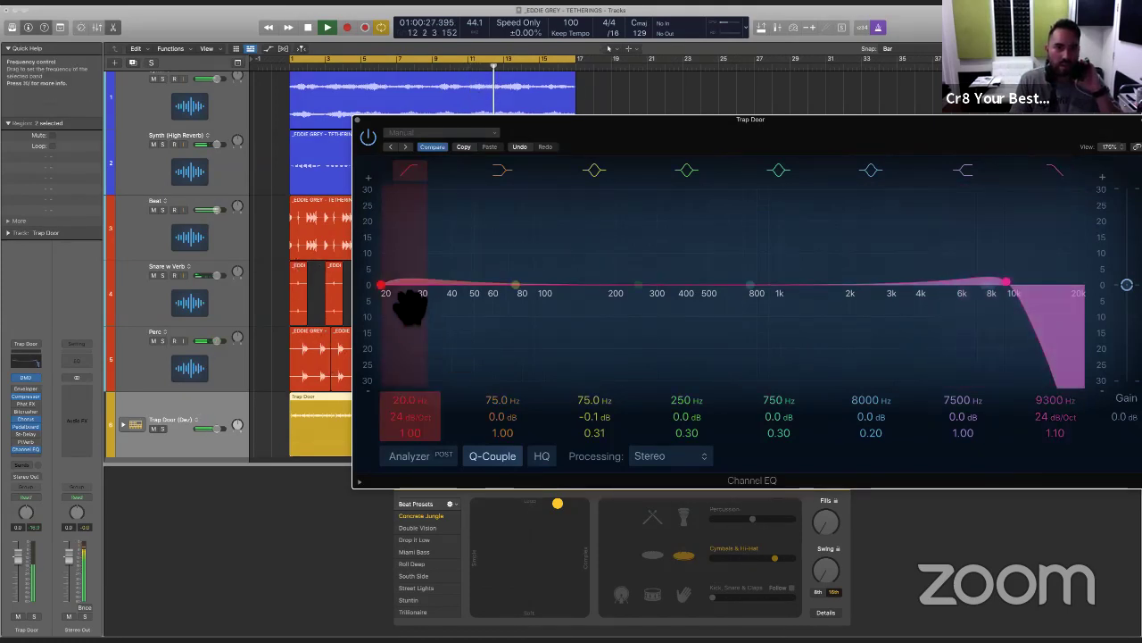
pyautogui.moveTo(817, 277); pyautogui.dragTo(801, 273)
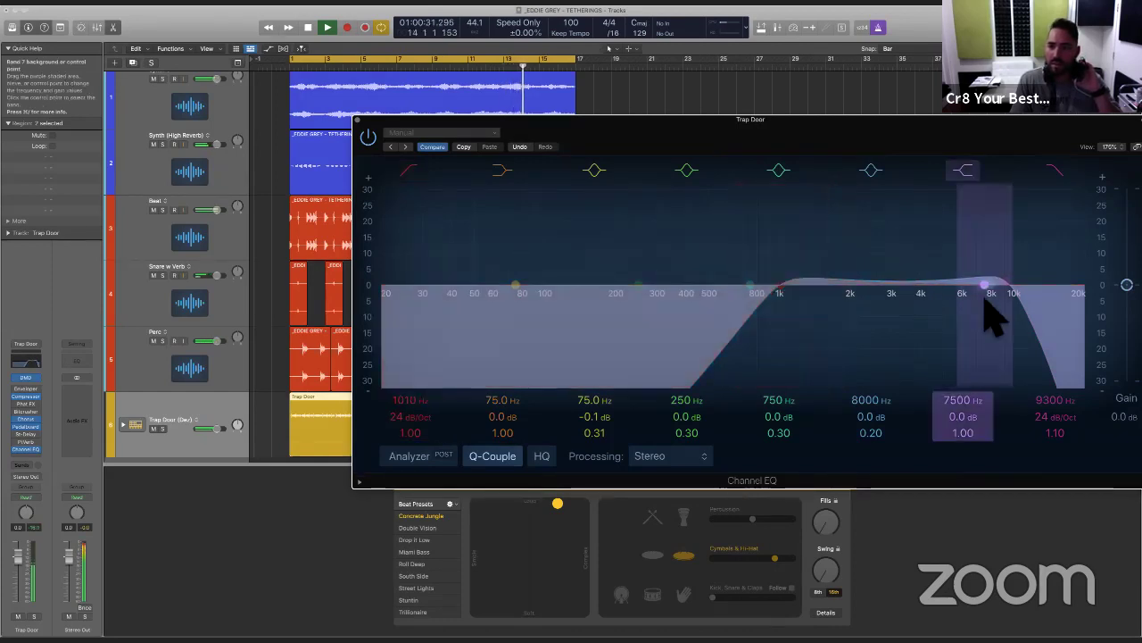
pyautogui.moveTo(1006, 284); pyautogui.dragTo(984, 281)
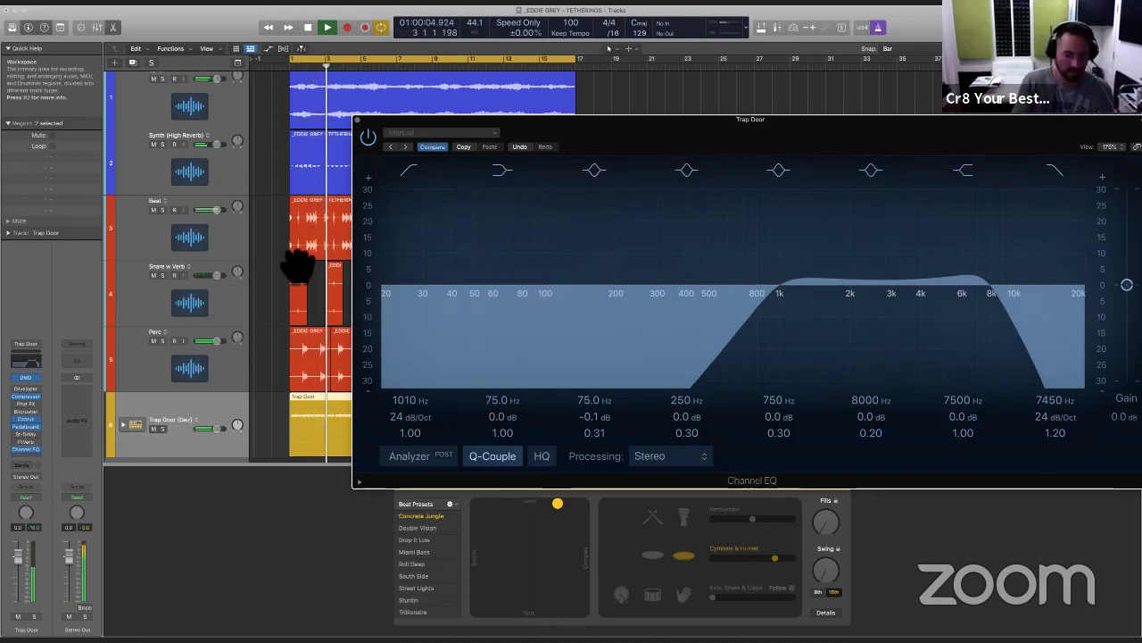
pyautogui.click(357, 120)
# Step: Open the detailed Quick Sampler controls of the Hi-Hat 1 pad in the Drum Machine Designer
pyautogui.click(30, 377)
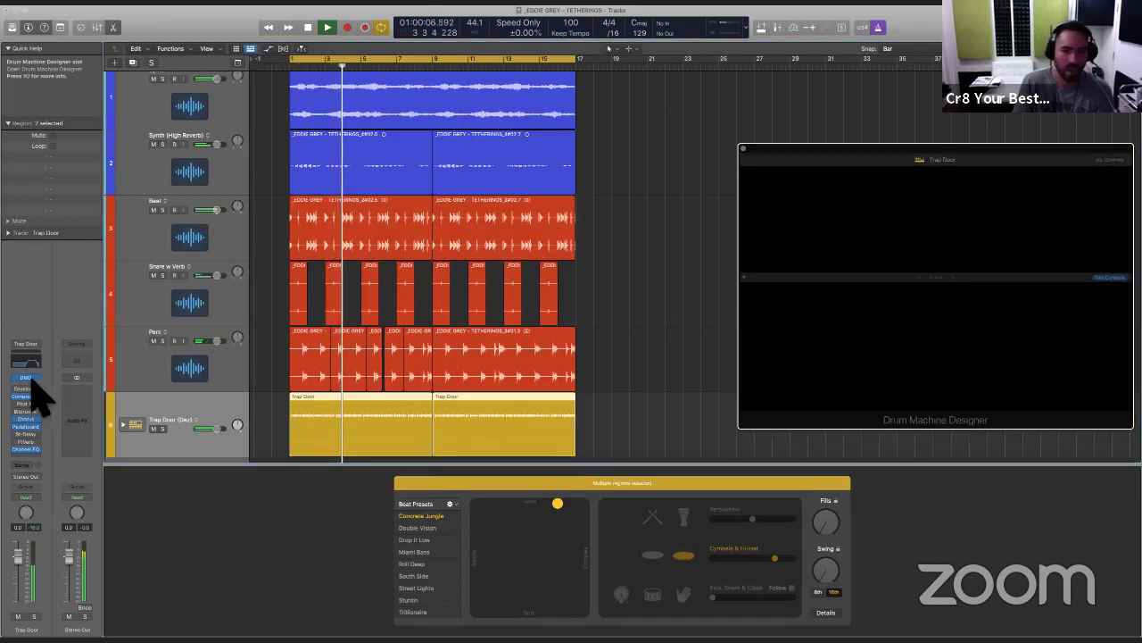
pyautogui.click(819, 229)
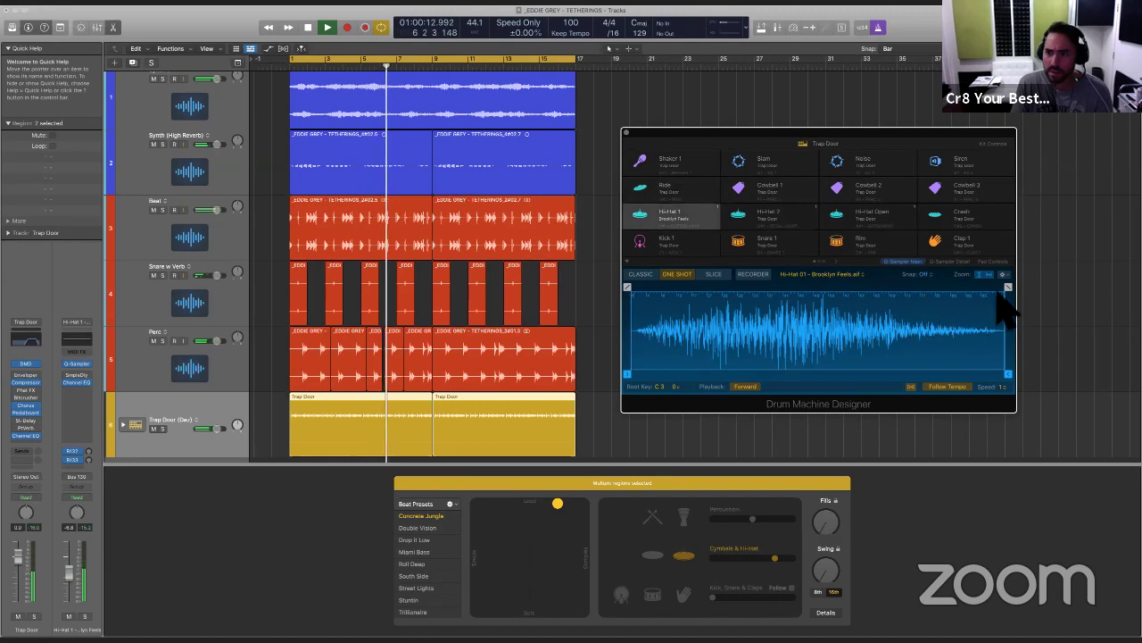
pyautogui.click(950, 263)
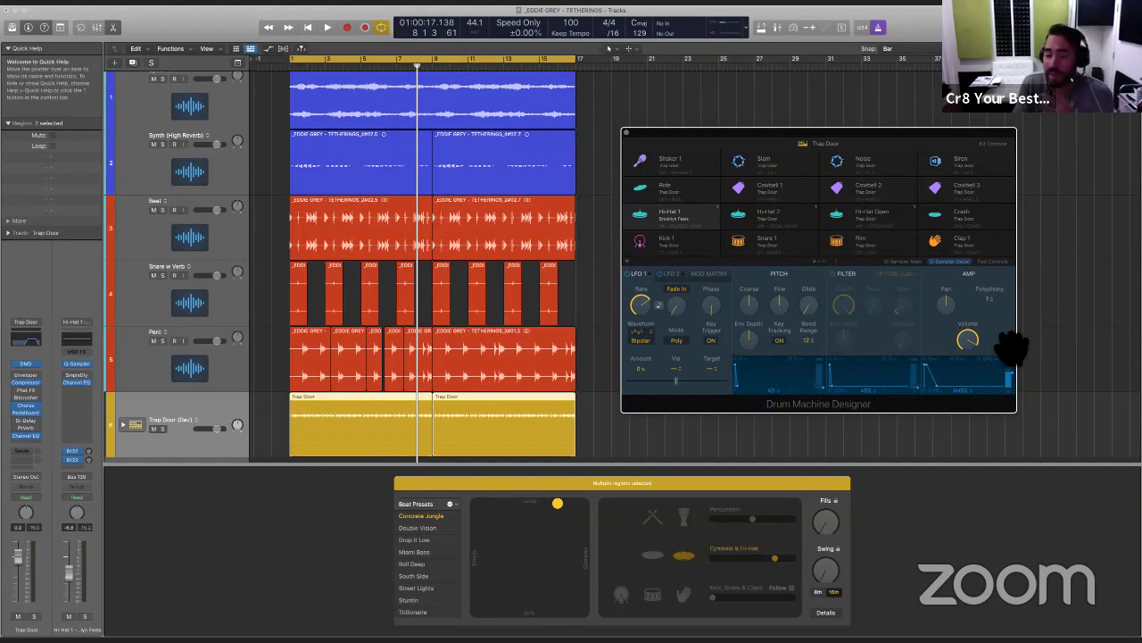
pyautogui.press('space')
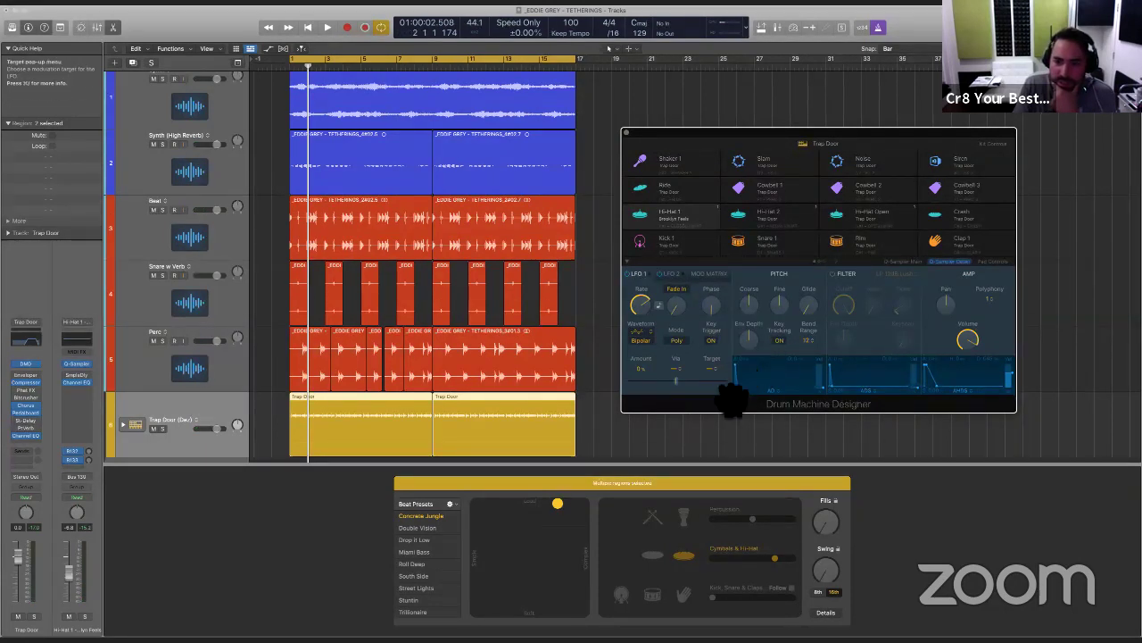
# Step: Route LFO 1 of the Hi-Hat 1 pad to Volume with an amount of +42.4%
pyautogui.click(718, 373)
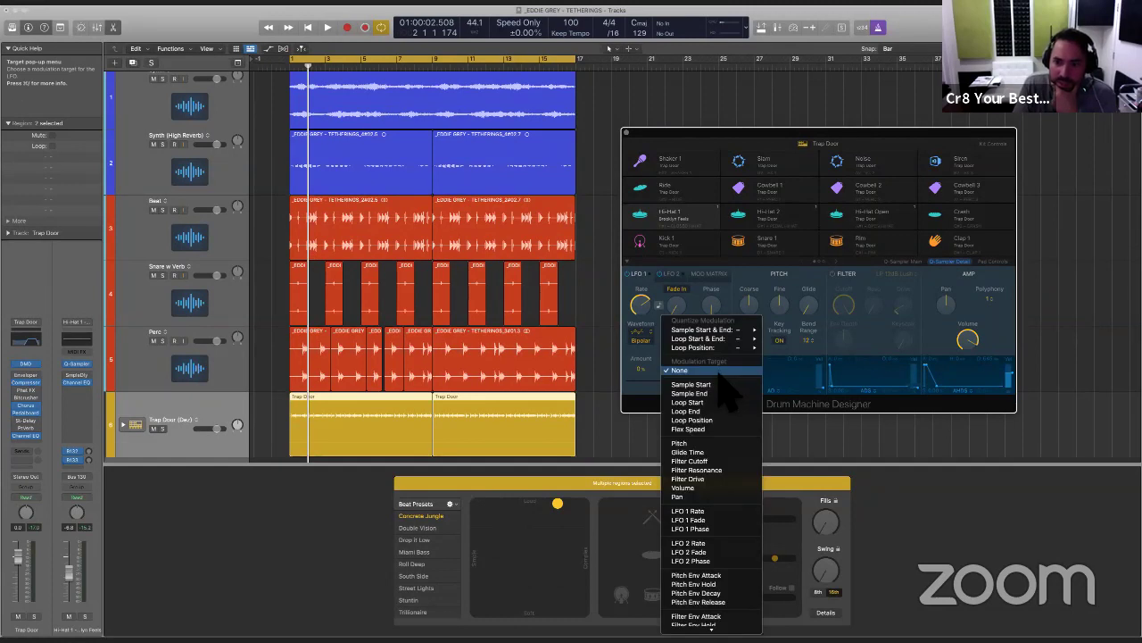
pyautogui.click(709, 489)
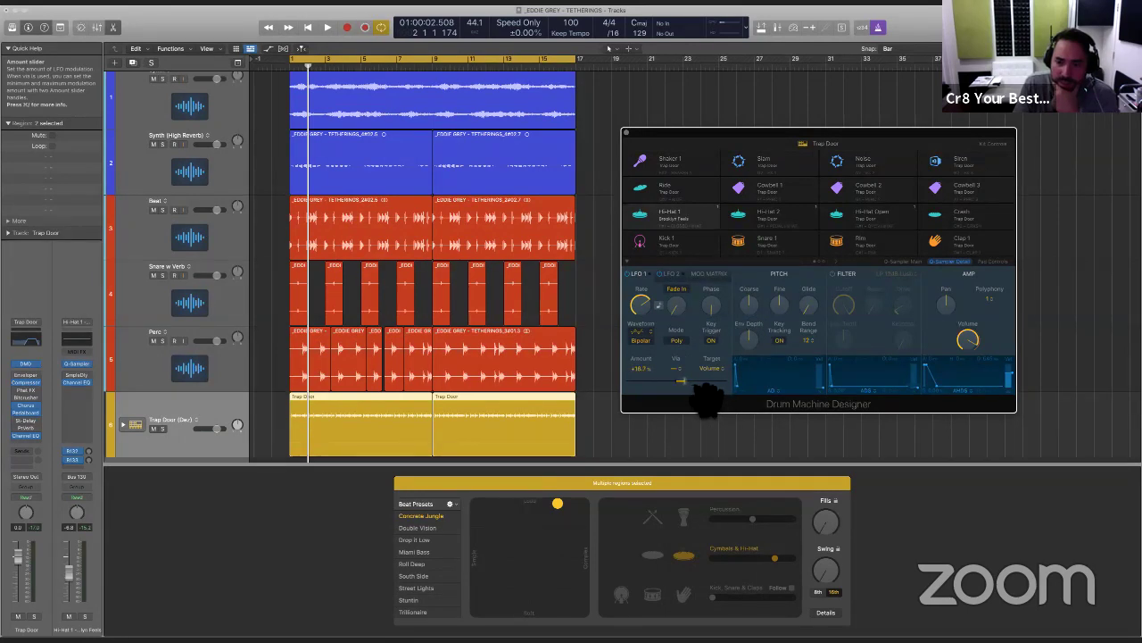
pyautogui.click(677, 368)
pyautogui.click(687, 379)
pyautogui.click(689, 373)
pyautogui.click(684, 367)
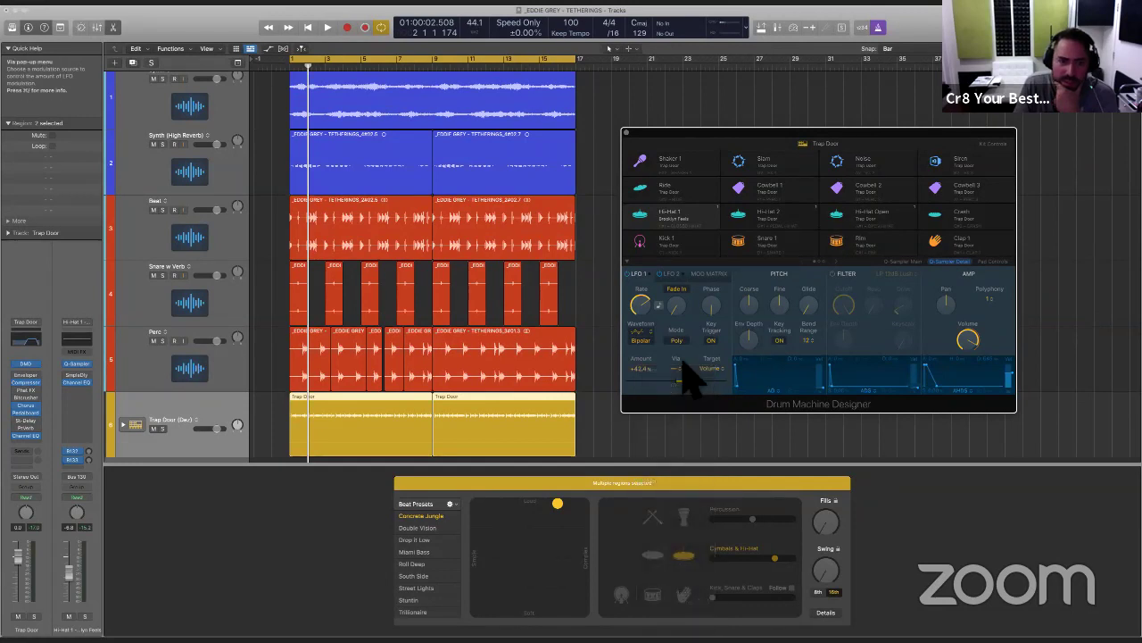
# Step: Solo the Trap Door track and audition the hi-hat, raising the LFO 1 amount to +77.7%
pyautogui.click(162, 429)
pyautogui.press('space')
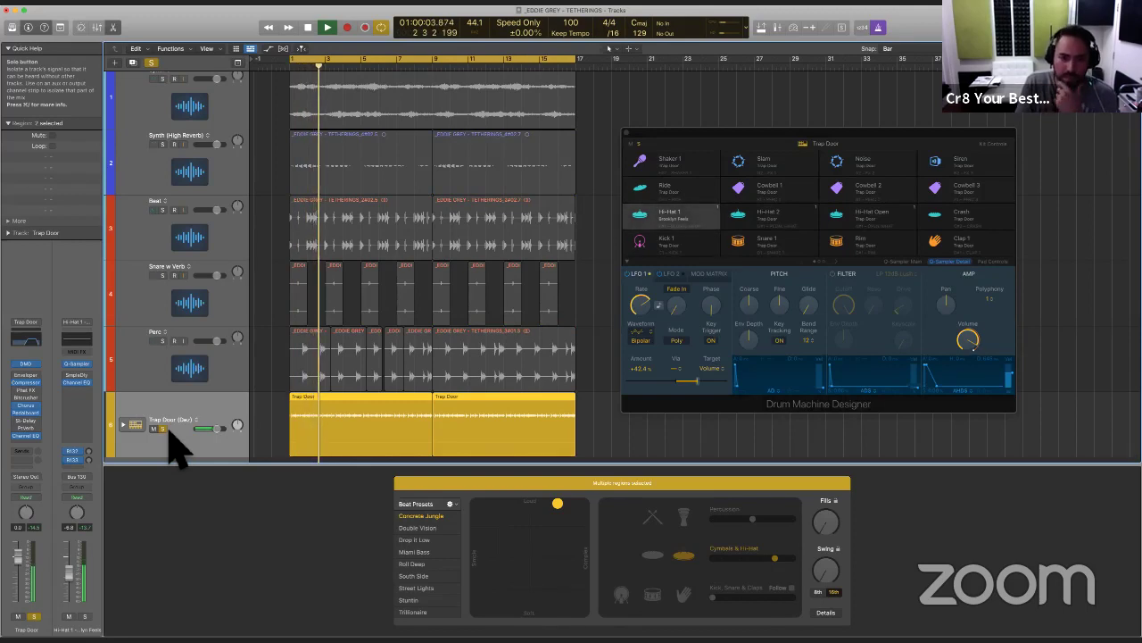
pyautogui.press('space')
pyautogui.moveTo(699, 382); pyautogui.dragTo(711, 386)
pyautogui.press('space')
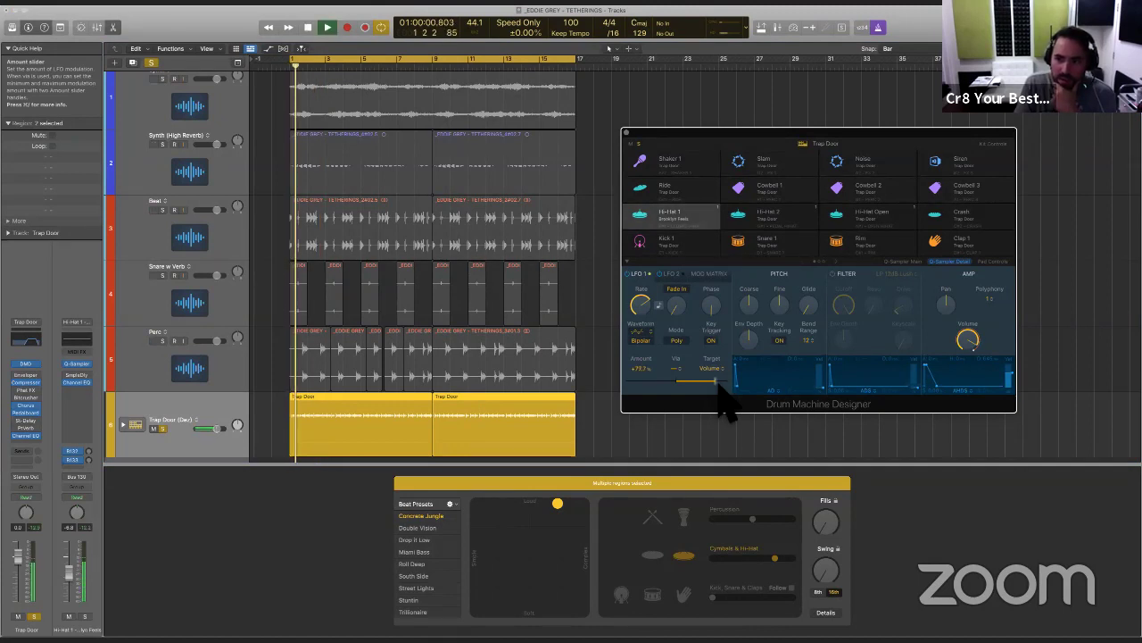
pyautogui.press('space')
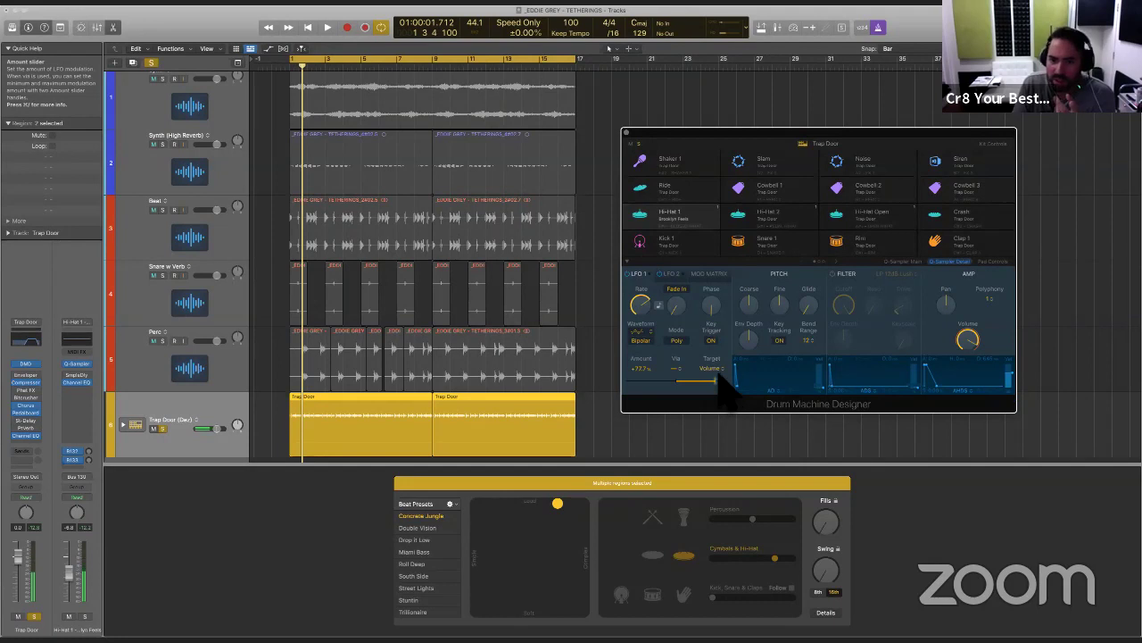
# Step: Change the LFO 1 target to Pan and set its amount to -37.2% while auditioning the hi-hat
pyautogui.click(718, 375)
pyautogui.click(720, 379)
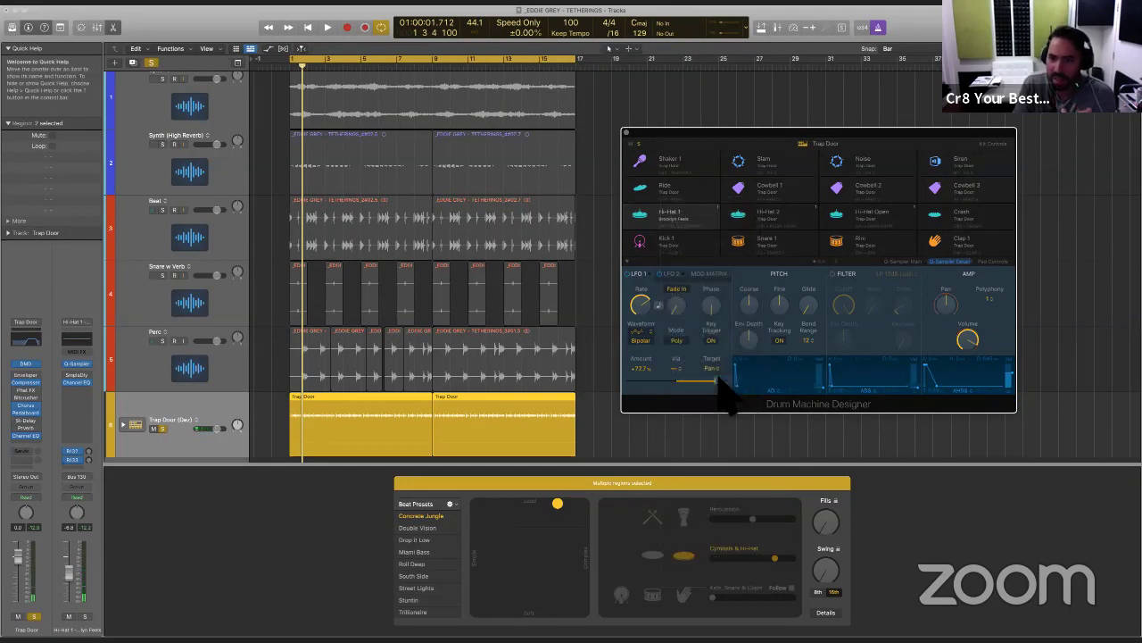
pyautogui.press('space')
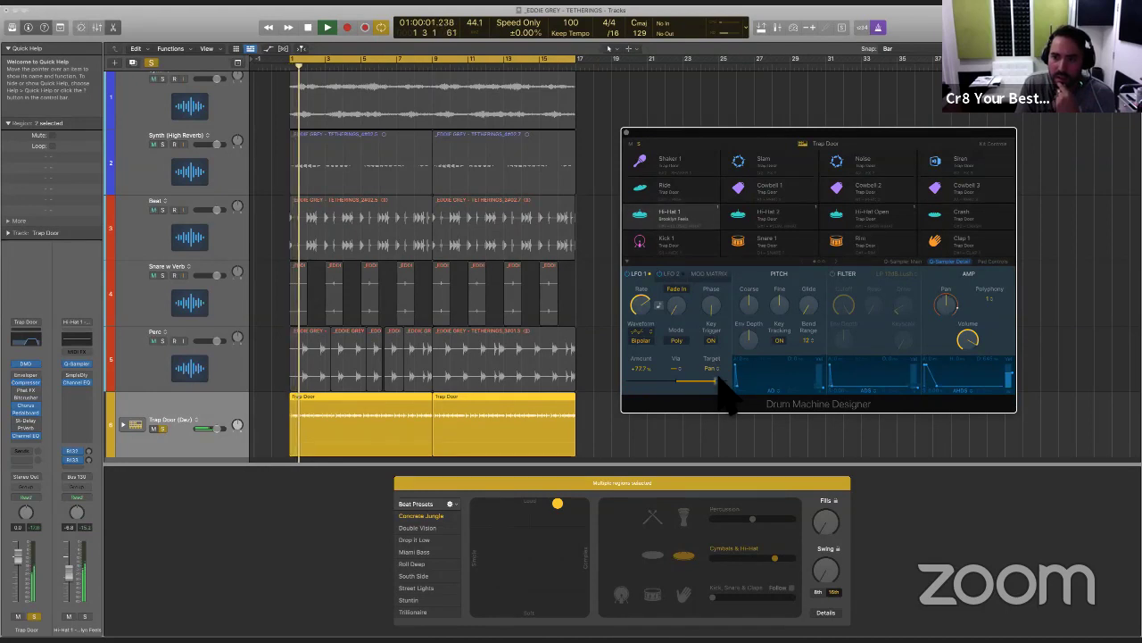
pyautogui.moveTo(704, 381); pyautogui.dragTo(658, 401)
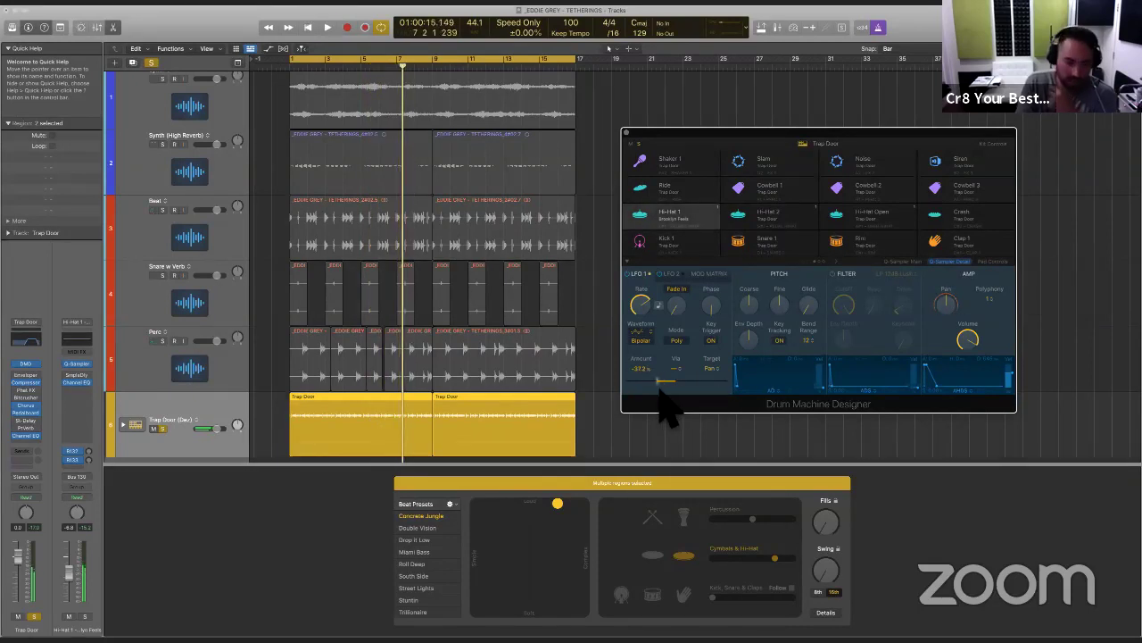
# Step: Unsolo the Trap Door track, play the full arrangement and turn on the filter for the Hi-Hat 1 pad
pyautogui.press('space')
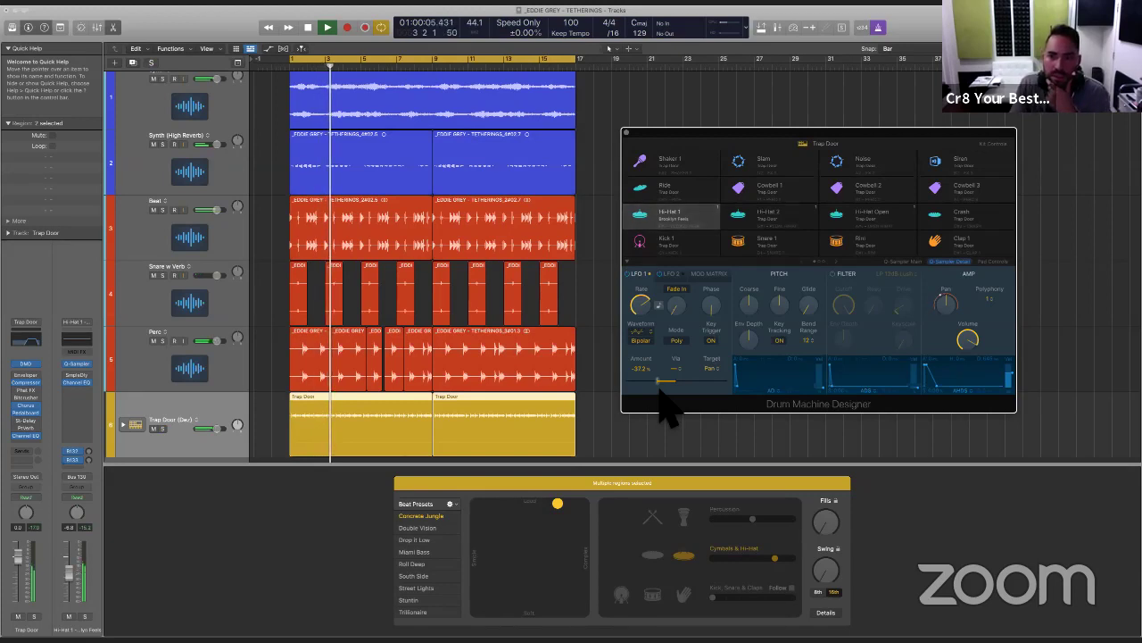
pyautogui.click(832, 274)
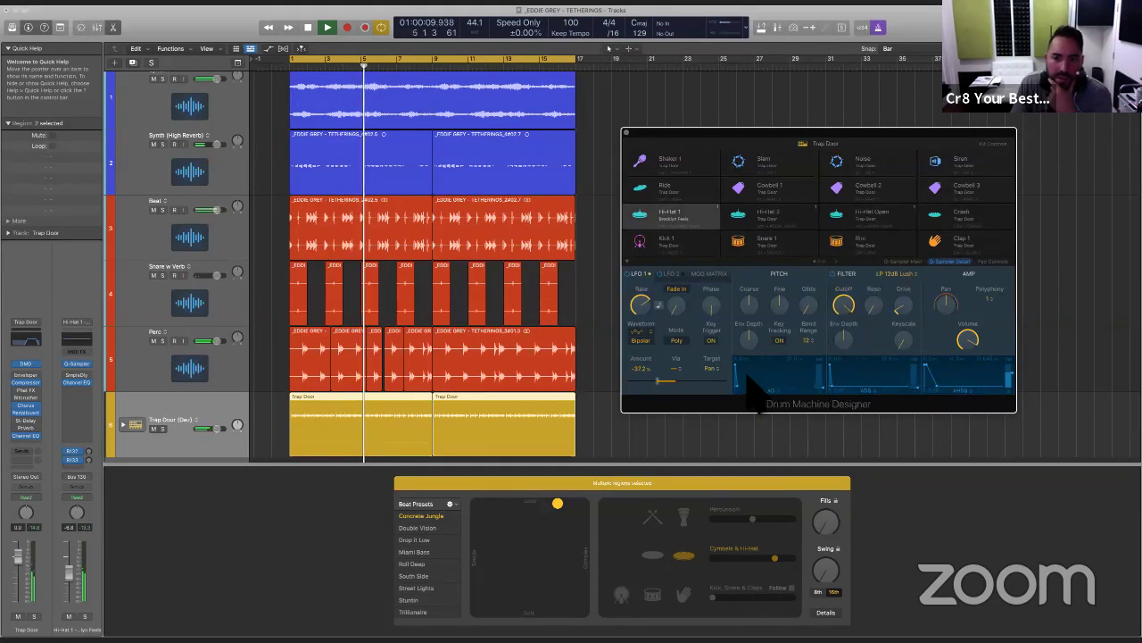
# Step: Set the Hi-Hat 1 filter envelope depth to -38.1%, raise the filter resonance, and bring up the LFO 2 settings
pyautogui.moveTo(846, 341); pyautogui.dragTo(857, 413)
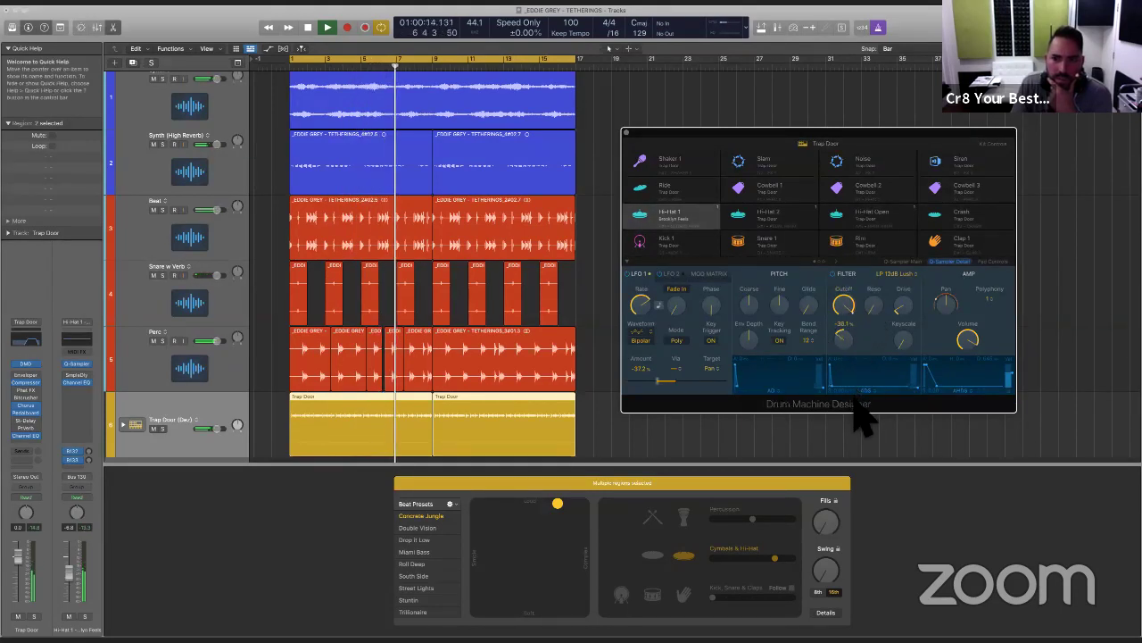
pyautogui.moveTo(876, 296); pyautogui.dragTo(882, 255)
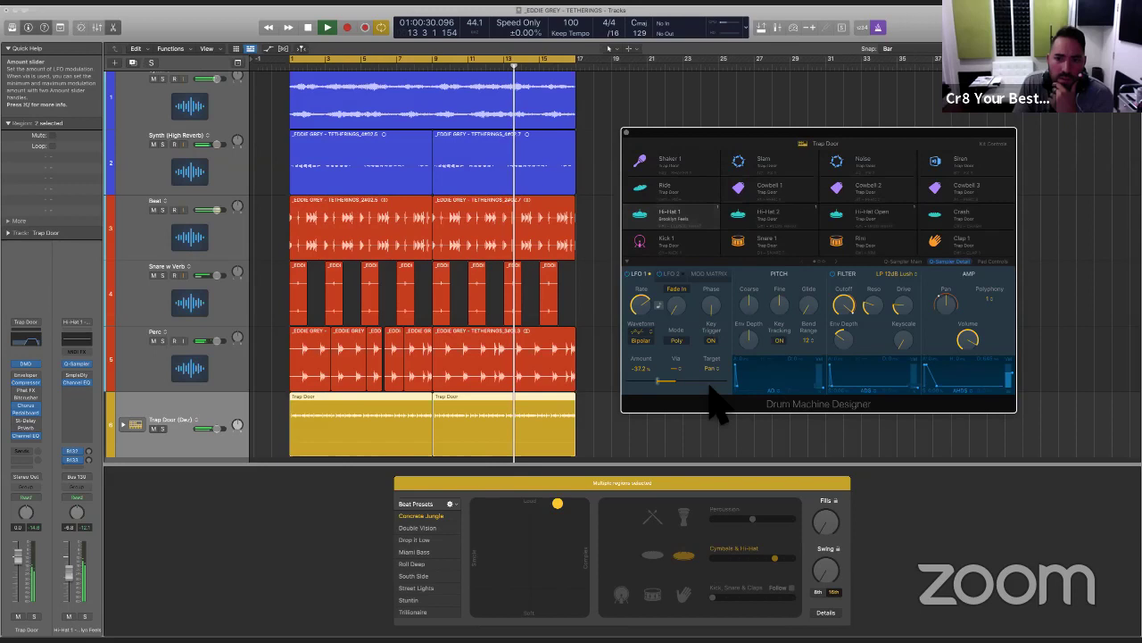
pyautogui.click(670, 274)
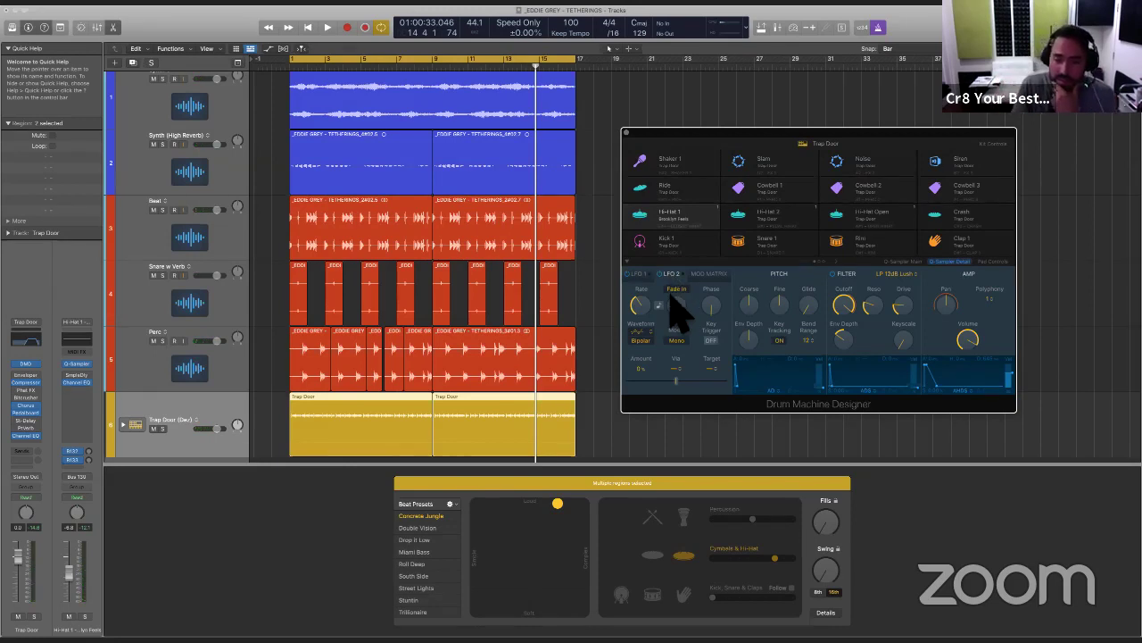
pyautogui.moveTo(639, 445); pyautogui.dragTo(386, 422)
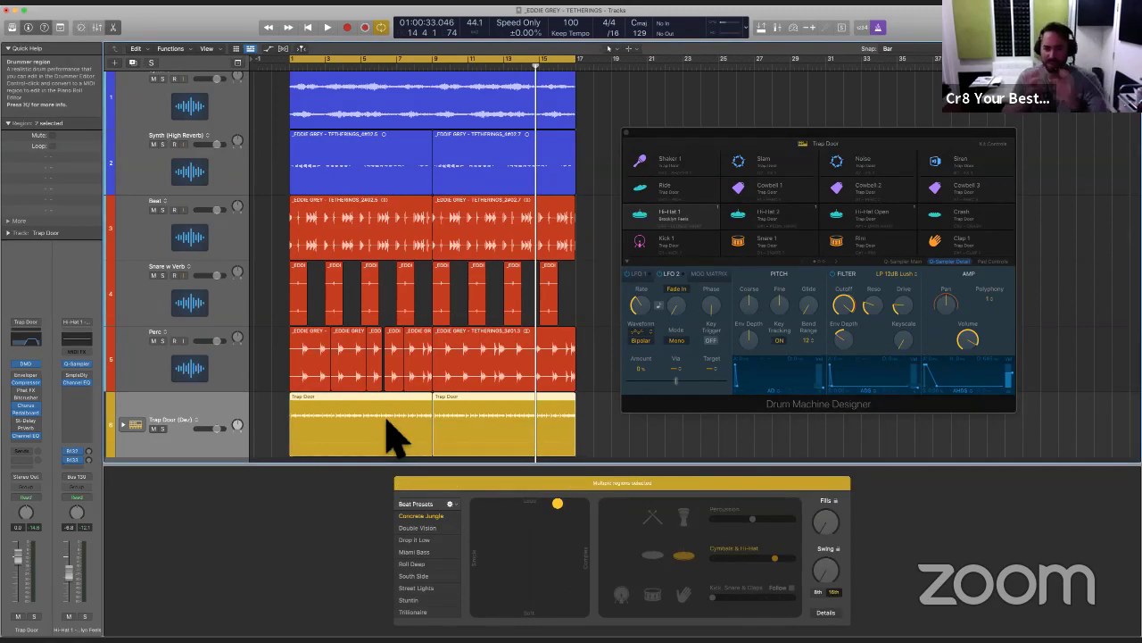
pyautogui.rightClick(387, 420)
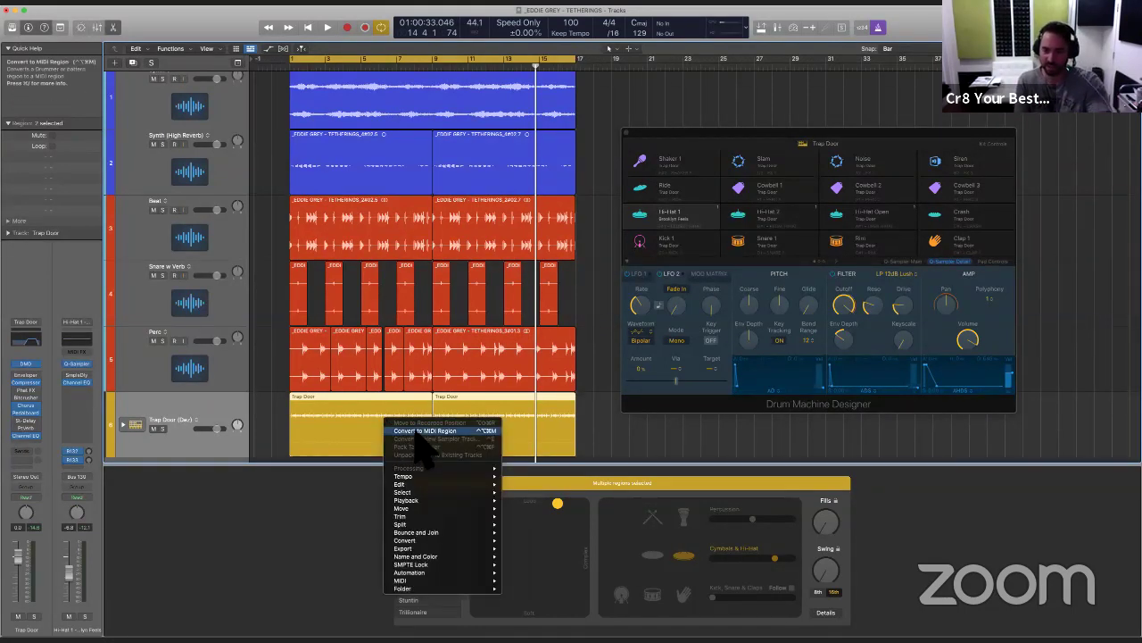
pyautogui.click(535, 420)
pyautogui.rightClick(535, 419)
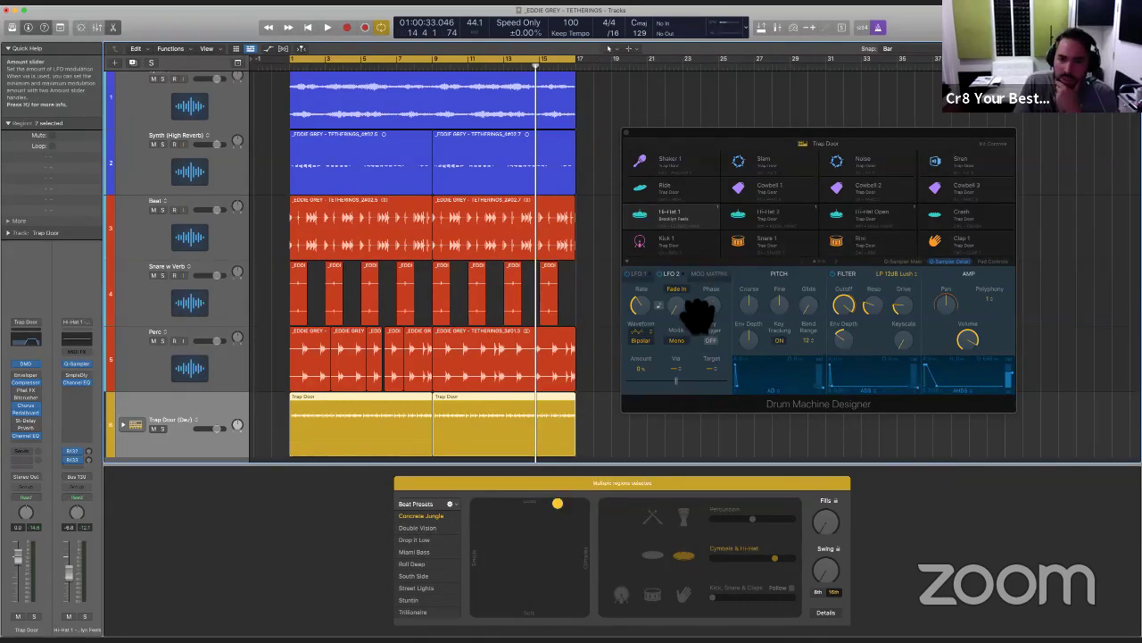
# Step: Route LFO 2 of the Hi-Hat 1 pad to Pitch with an amount of 147 cents while playing the arrangement
pyautogui.click(720, 373)
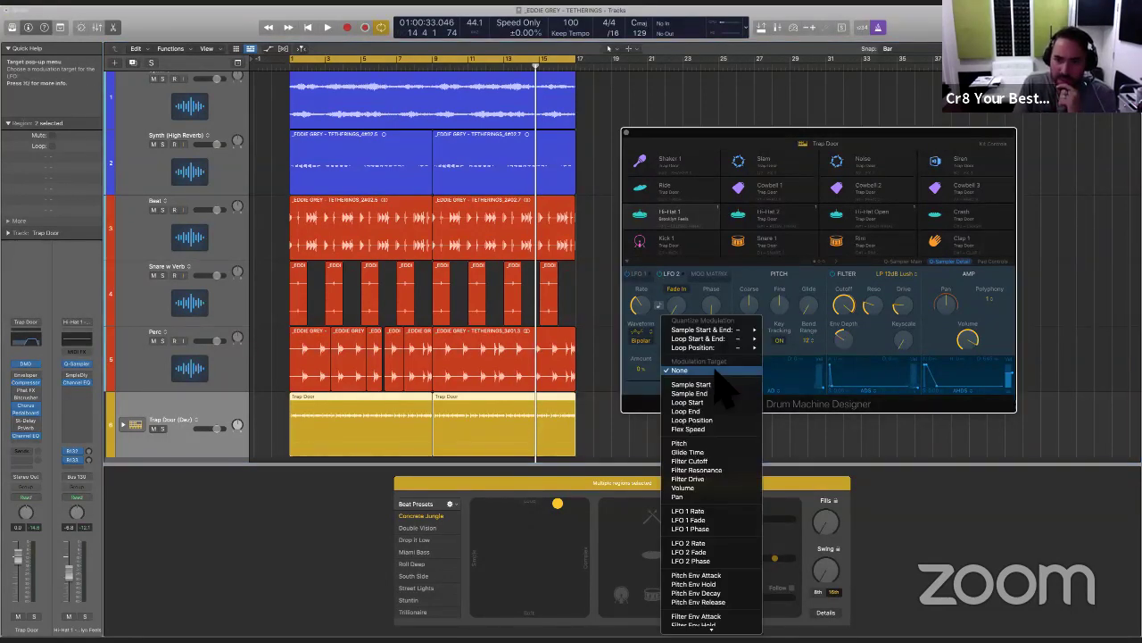
pyautogui.click(715, 444)
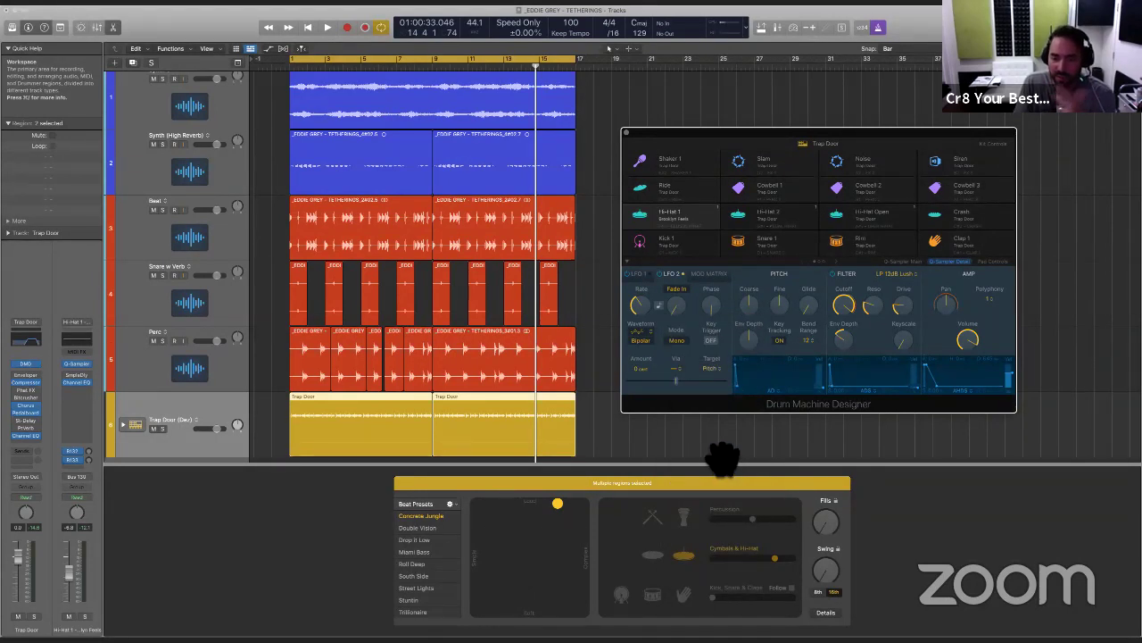
pyautogui.click(683, 371)
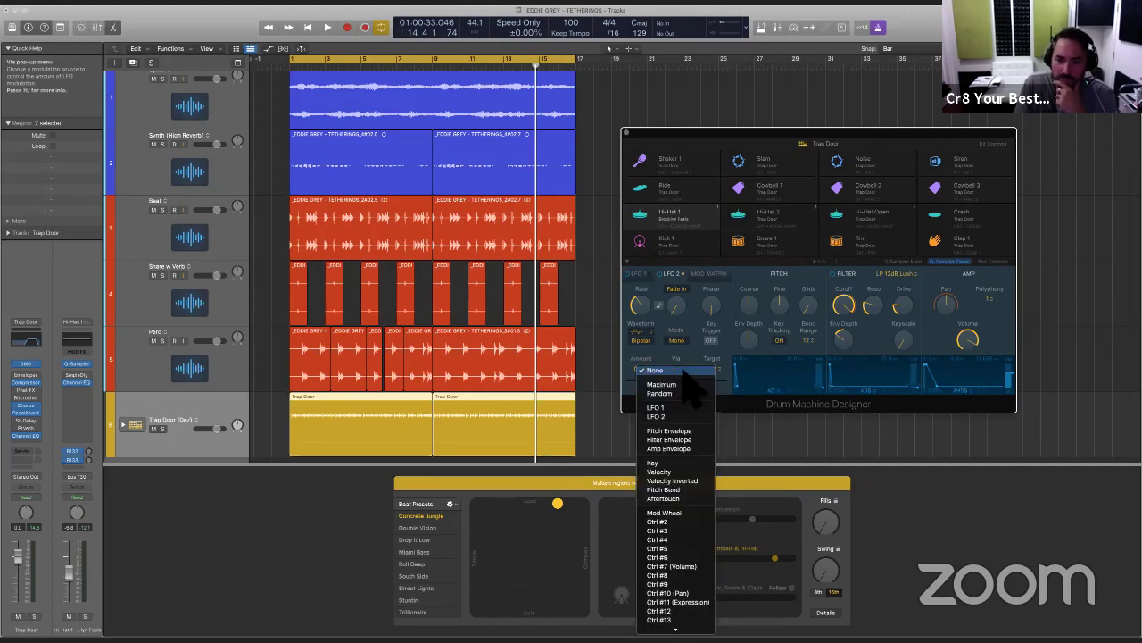
pyautogui.click(684, 366)
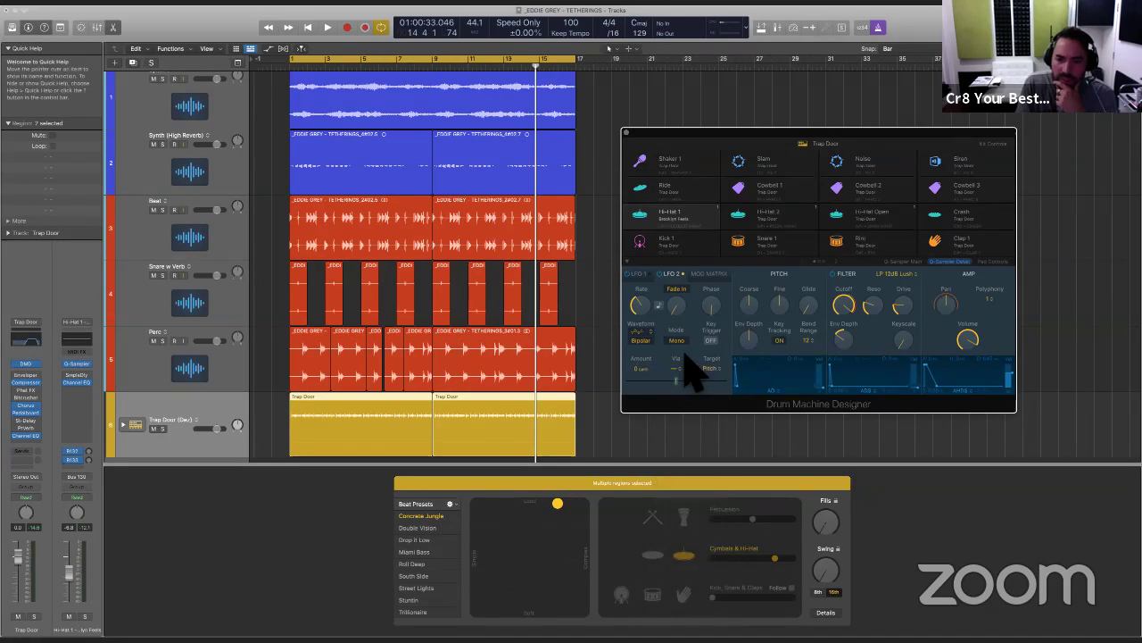
pyautogui.press('space')
pyautogui.moveTo(688, 382); pyautogui.dragTo(724, 383)
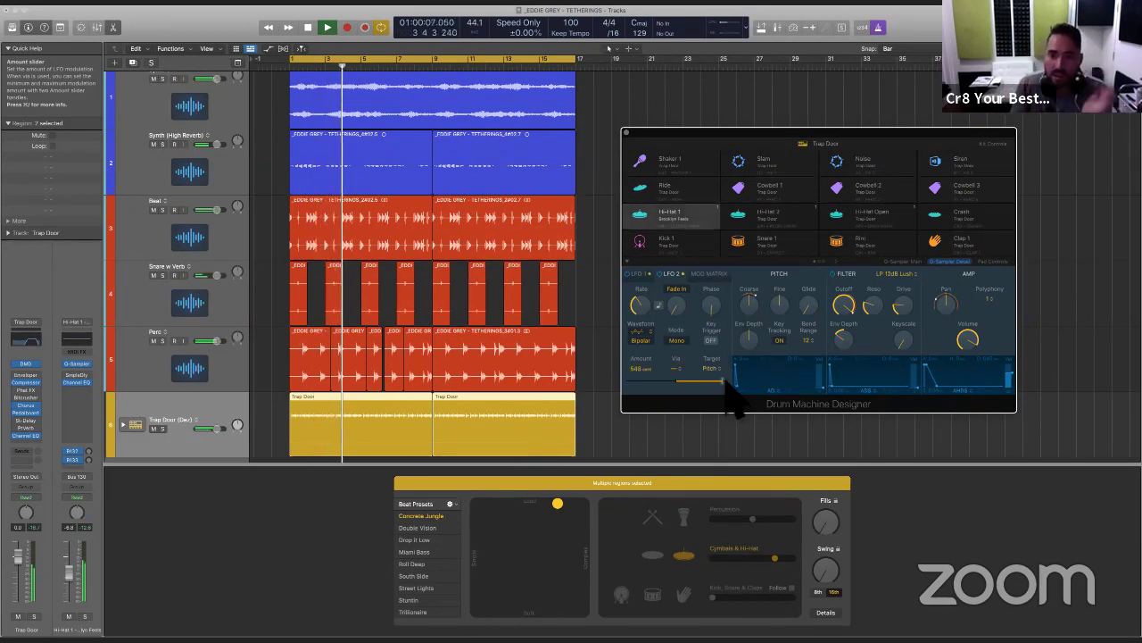
pyautogui.moveTo(724, 383); pyautogui.dragTo(708, 381)
# Step: Raise the Hi-Hat 1 pitch envelope depth and set the filter cutoff to 75.0%
pyautogui.moveTo(749, 350); pyautogui.dragTo(765, 491)
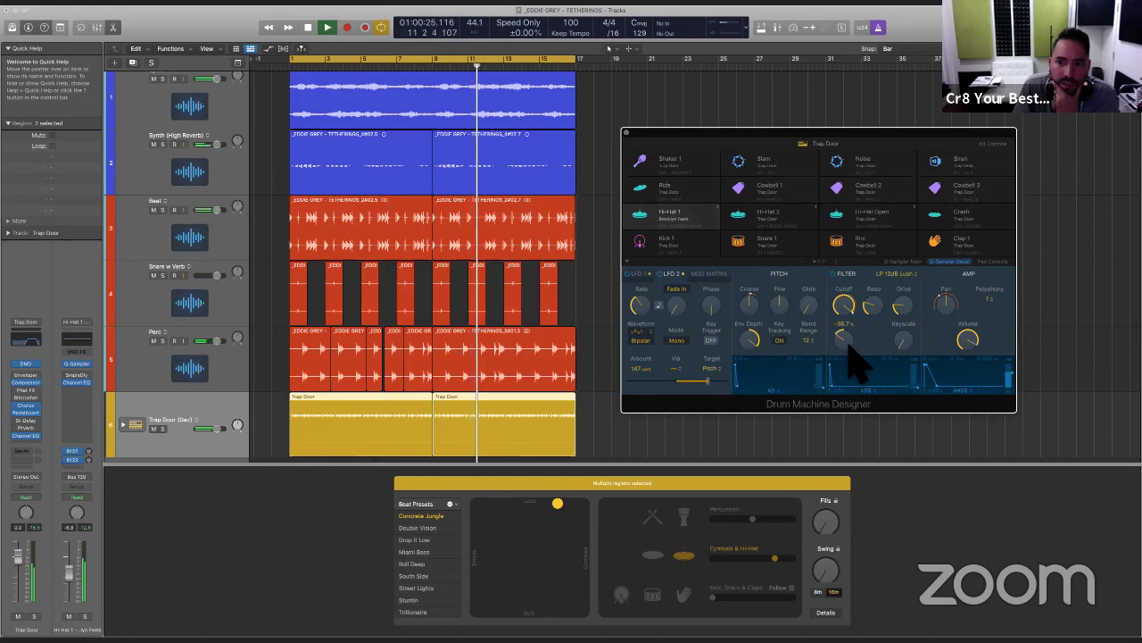
pyautogui.moveTo(852, 328)
pyautogui.mouseDown()
pyautogui.moveTo(856, 348)
pyautogui.moveTo(859, 332)
pyautogui.mouseUp()
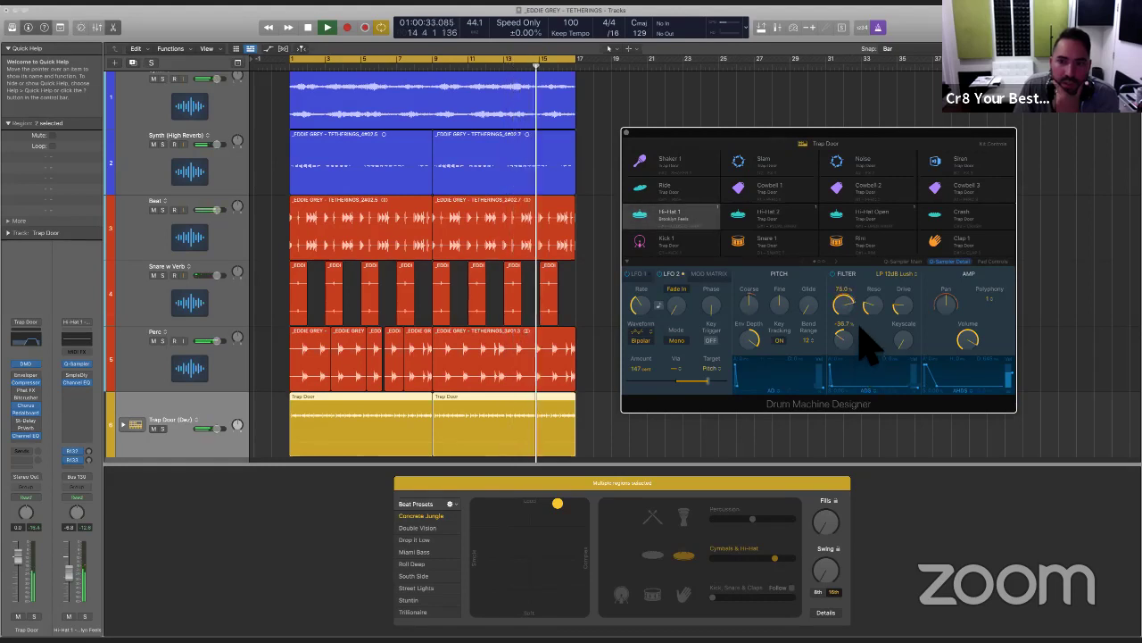
# Step: Compare the Trap Door track with its Channel EQ bypassed and active, and lower the EQ's low-cut frequency to 274 Hz
pyautogui.click(29, 436)
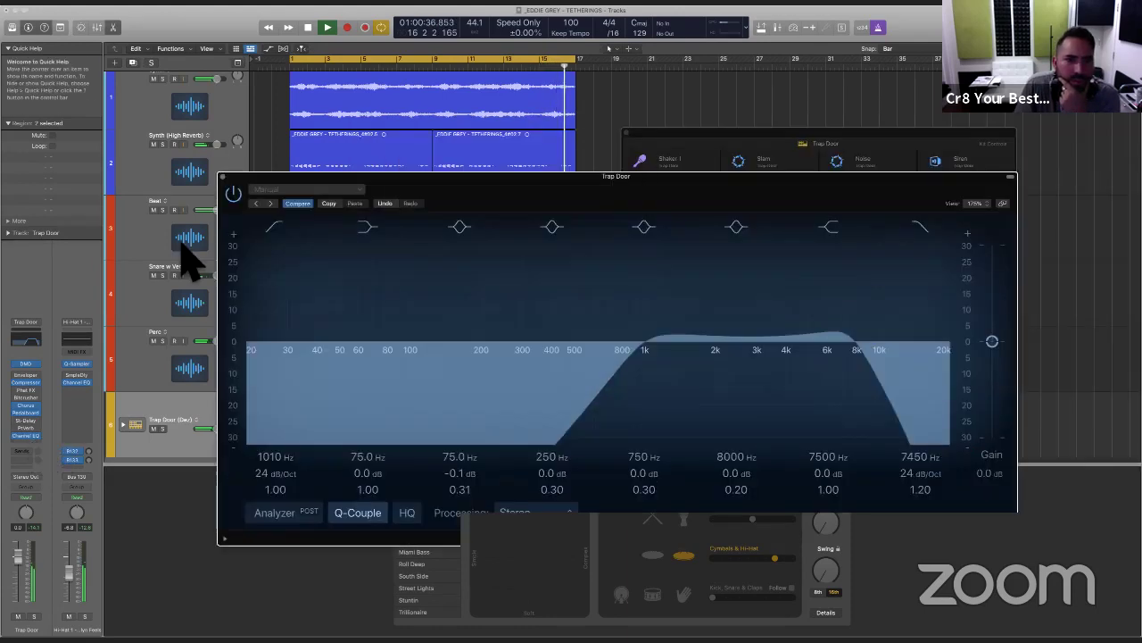
pyautogui.click(207, 222)
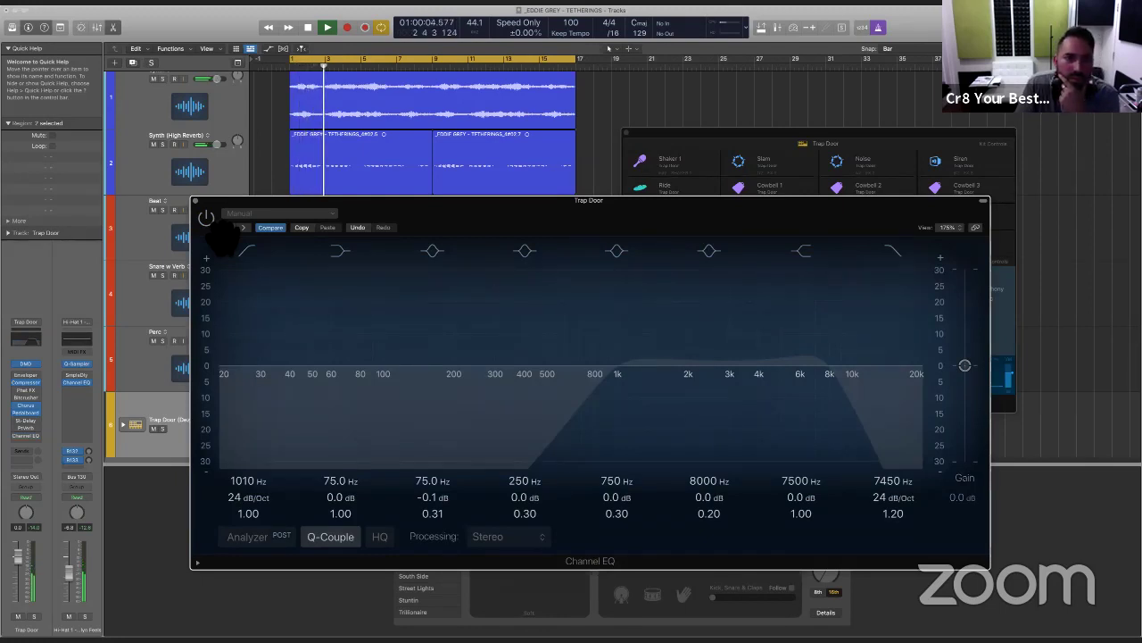
pyautogui.click(207, 219)
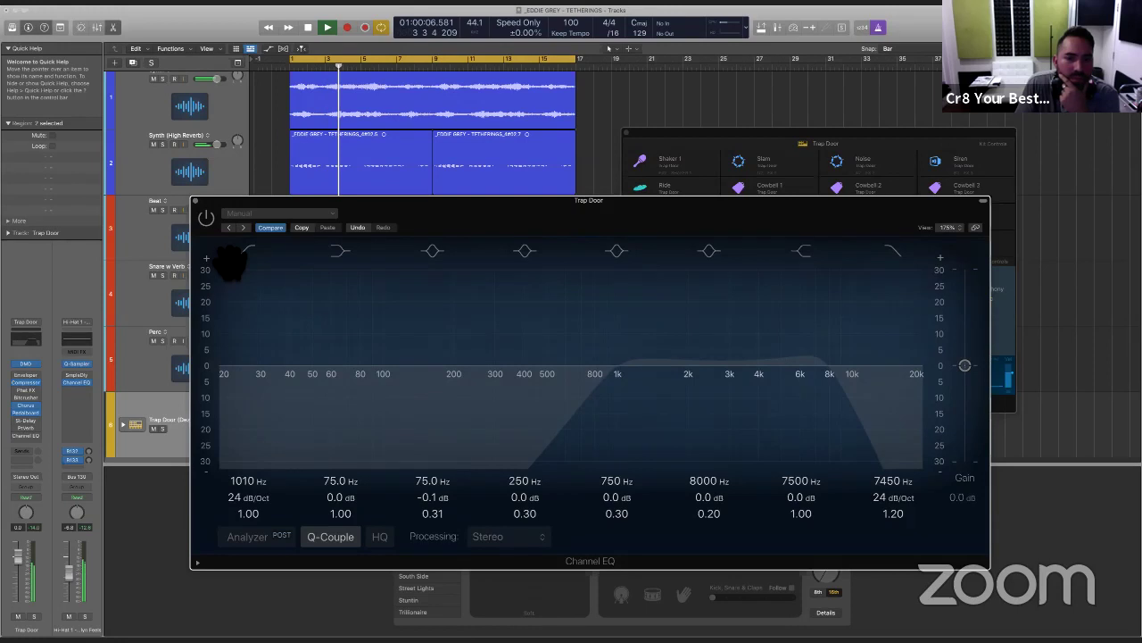
pyautogui.moveTo(251, 480); pyautogui.dragTo(253, 433)
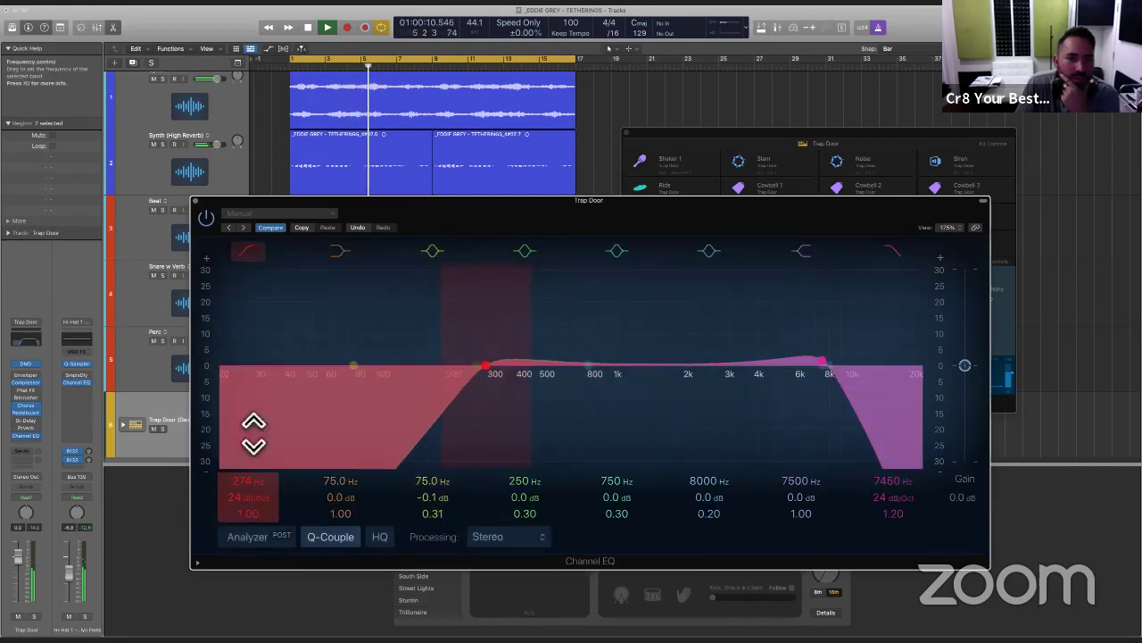
pyautogui.click(206, 219)
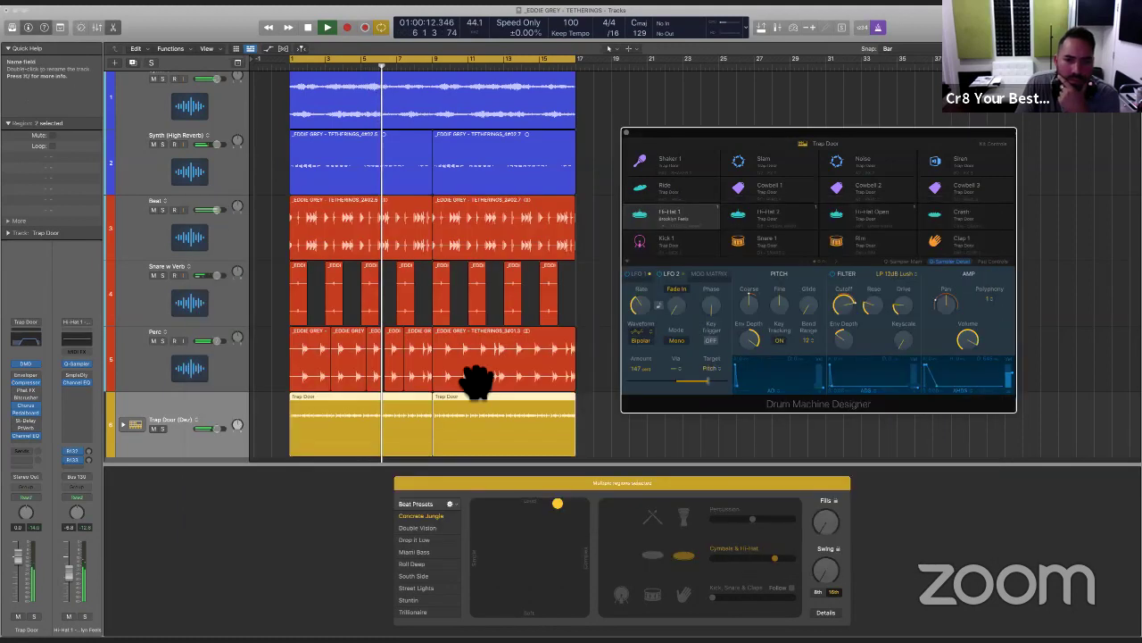
pyautogui.click(195, 201)
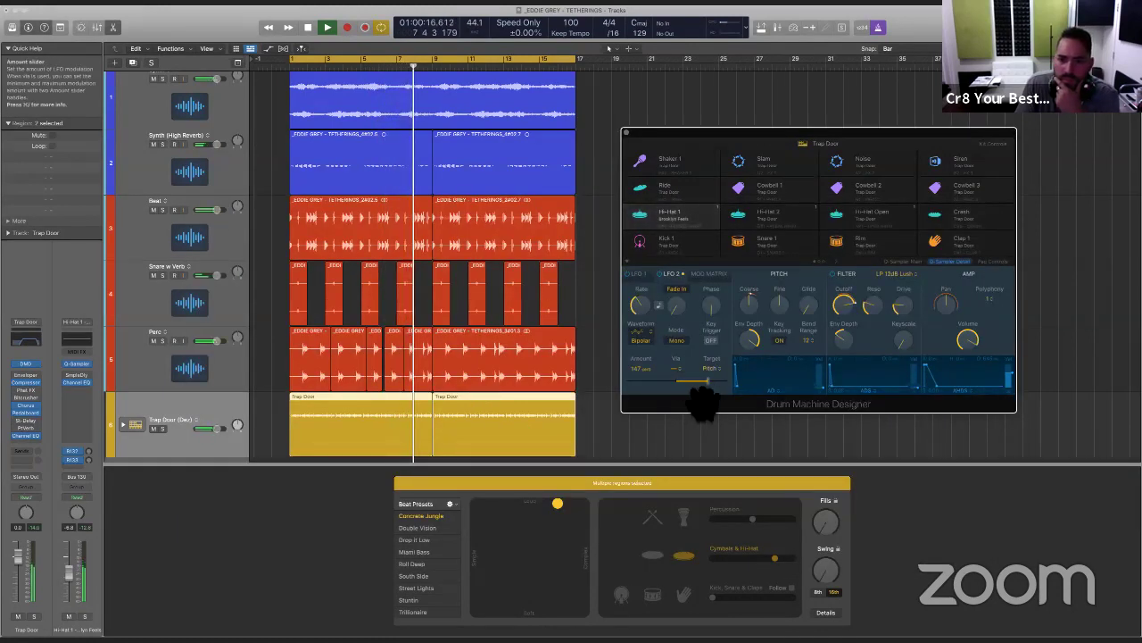
# Step: Try LFO 2 with Key Trigger on while the arrangement plays, then turn Key Trigger back off
pyautogui.click(689, 372)
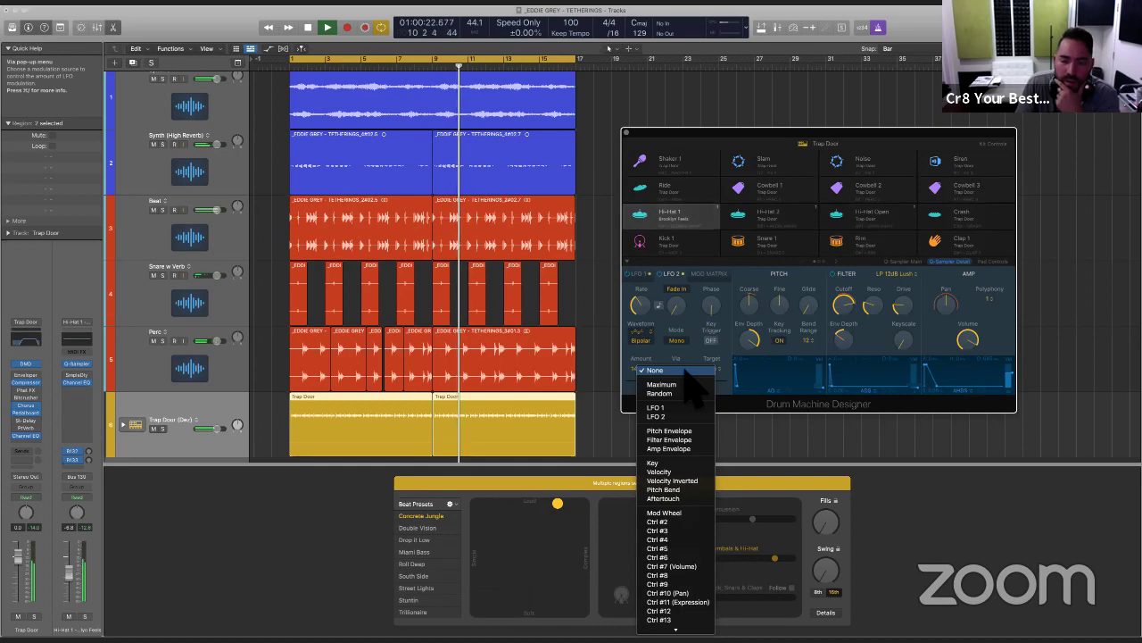
pyautogui.click(685, 368)
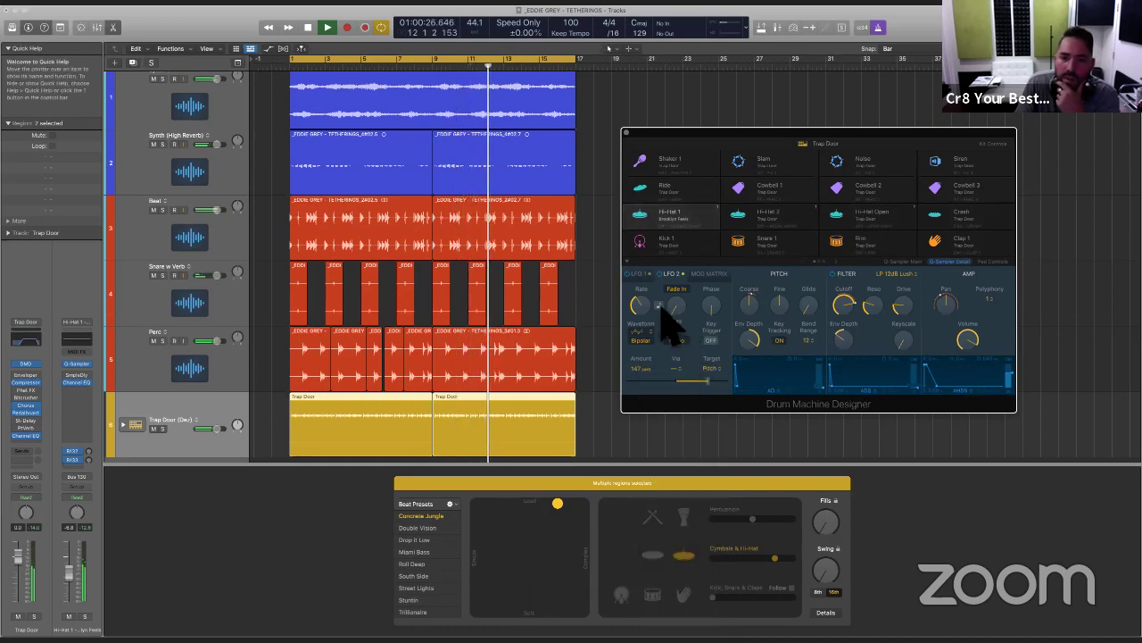
pyautogui.moveTo(651, 303)
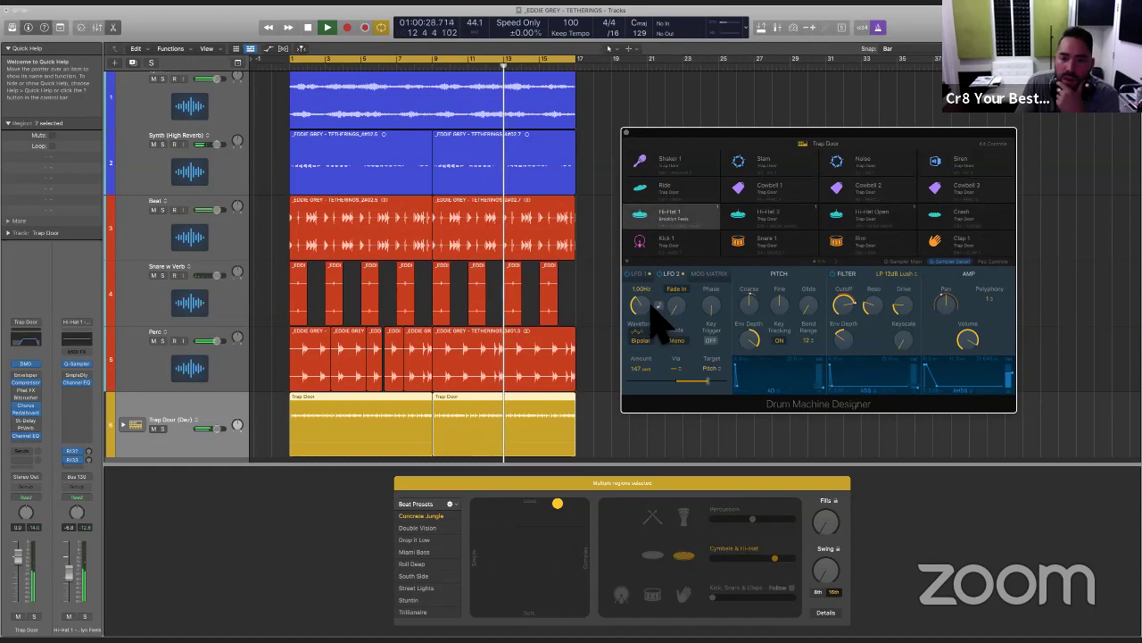
pyautogui.click(714, 341)
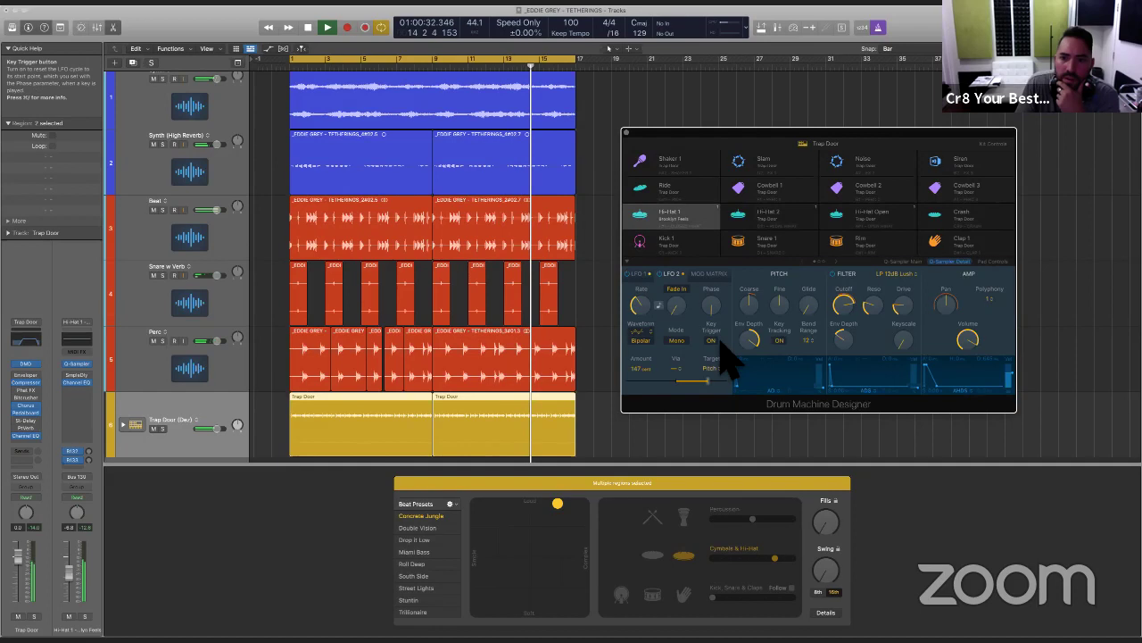
pyautogui.click(716, 342)
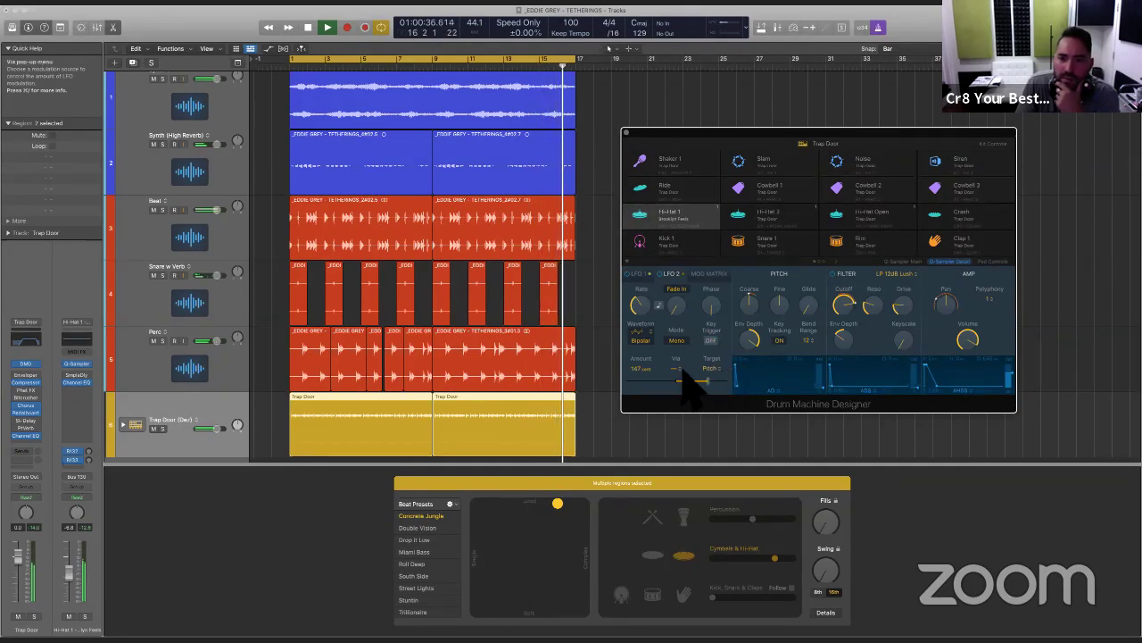
# Step: Try Pitch Bend as the Via source of LFO 2 with an amount of -41 cents, then restore None
pyautogui.click(683, 372)
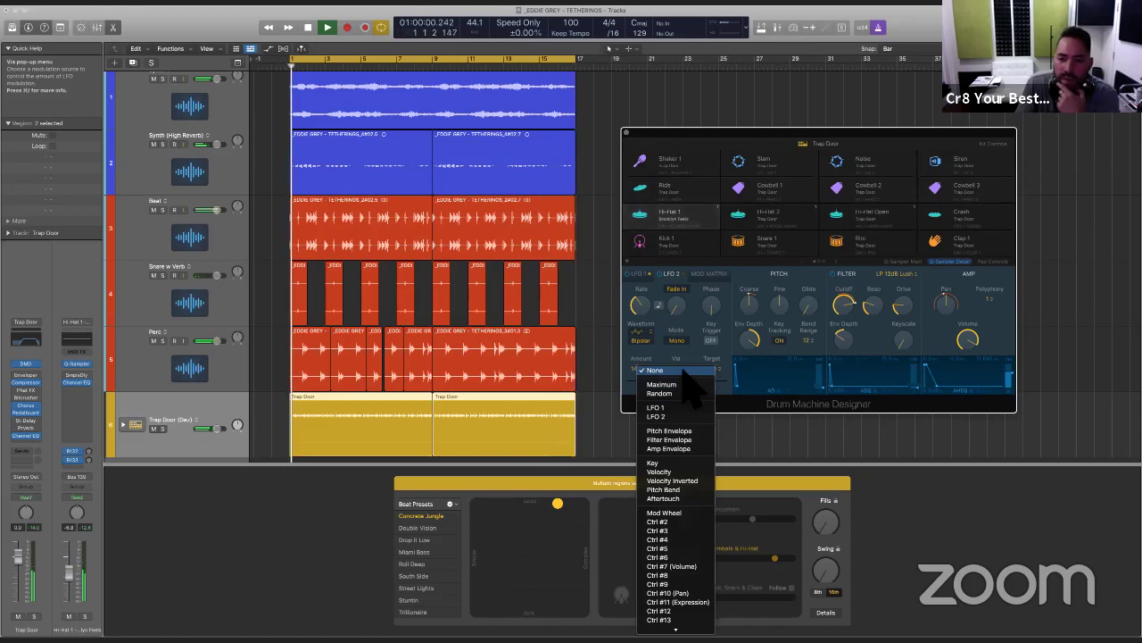
pyautogui.click(687, 489)
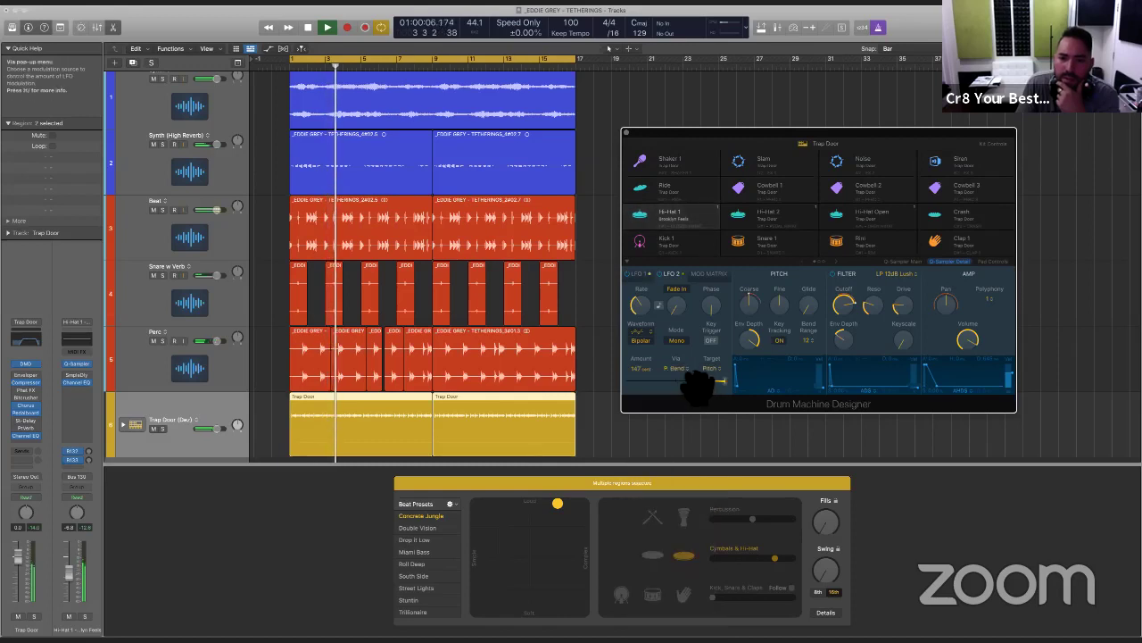
pyautogui.moveTo(707, 382); pyautogui.dragTo(681, 403)
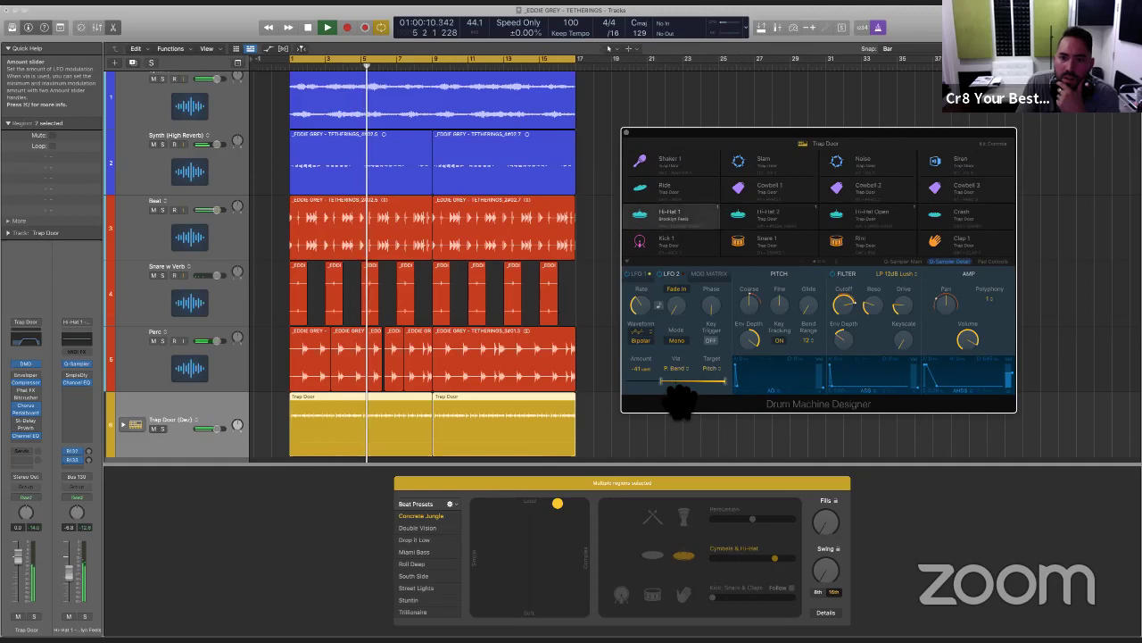
pyautogui.click(676, 368)
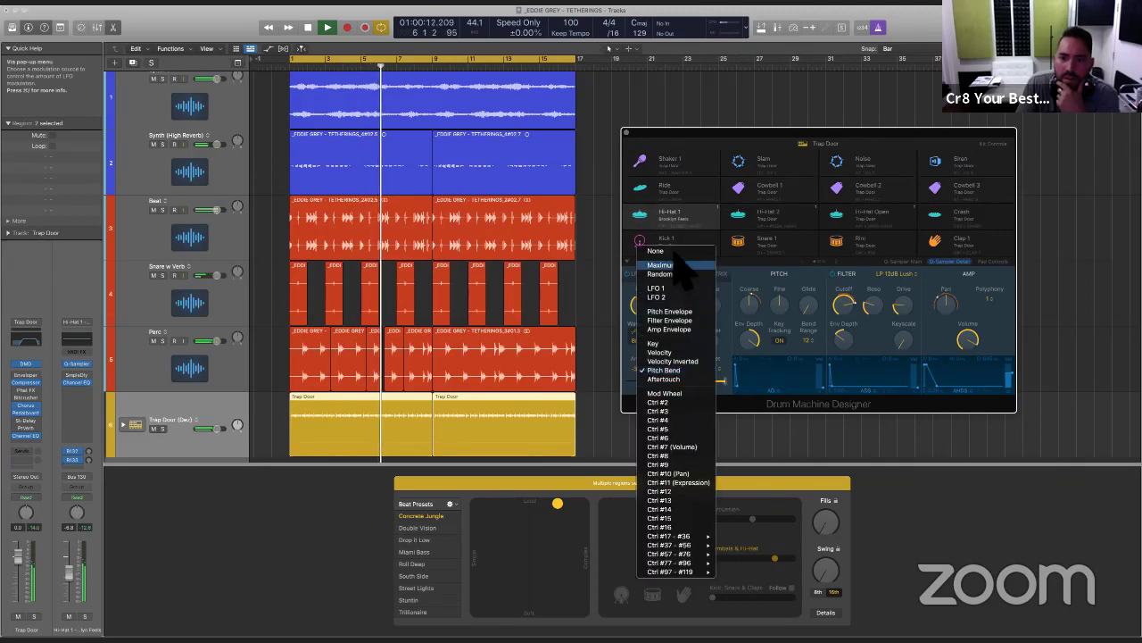
pyautogui.click(657, 251)
# Step: Audition different LFO 2 pitch amounts on the hi-hat and set the amount to -85 cents
pyautogui.moveTo(664, 393); pyautogui.dragTo(723, 394)
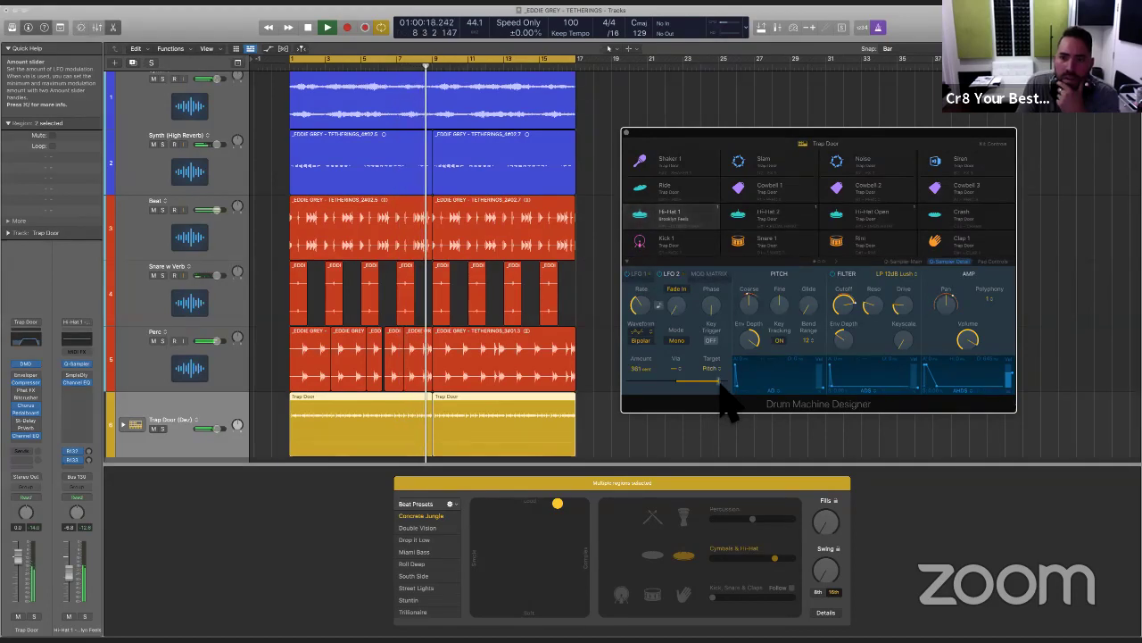
pyautogui.moveTo(721, 384); pyautogui.dragTo(654, 383)
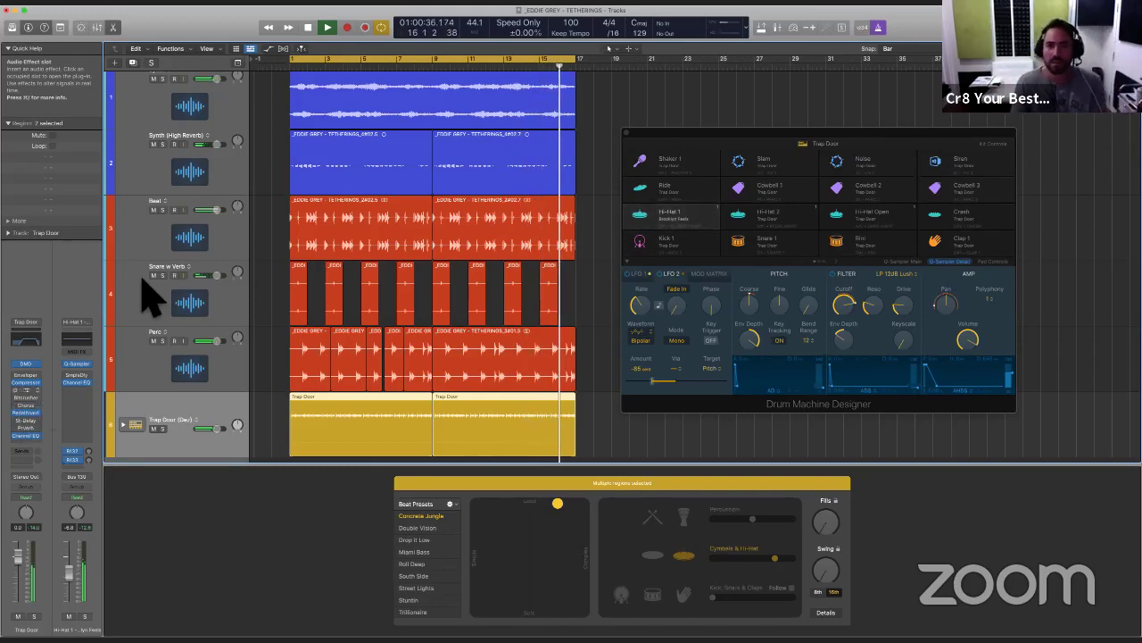
# Step: Close Drum Machine Designer, stop playback and deselect the Trap Door regions
pyautogui.click(626, 132)
pyautogui.press('space')
pyautogui.click(639, 189)
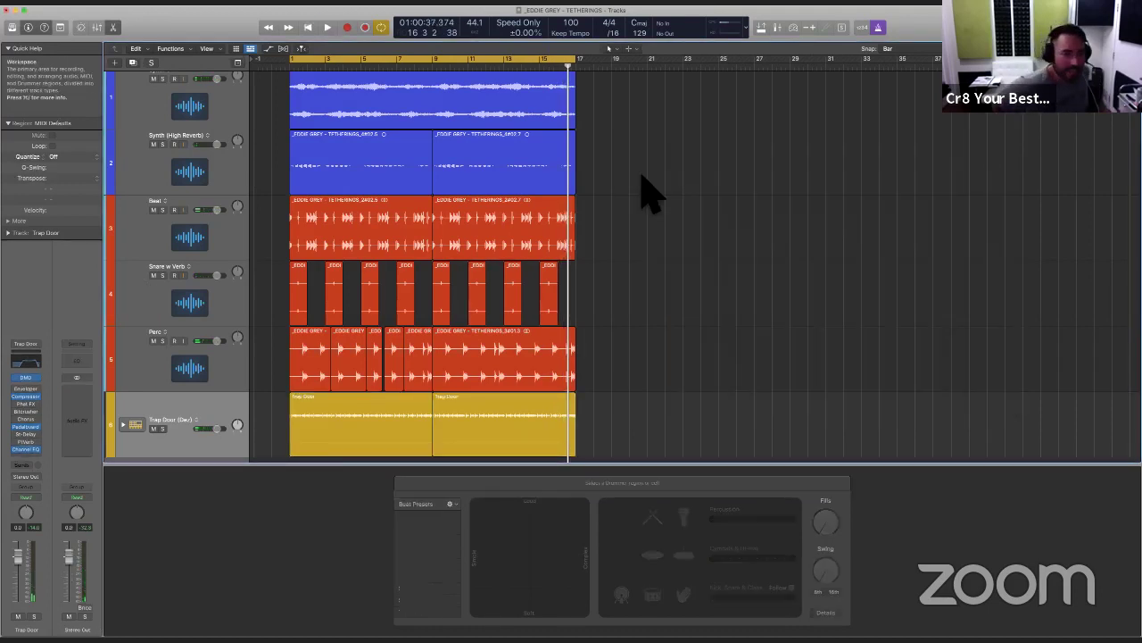